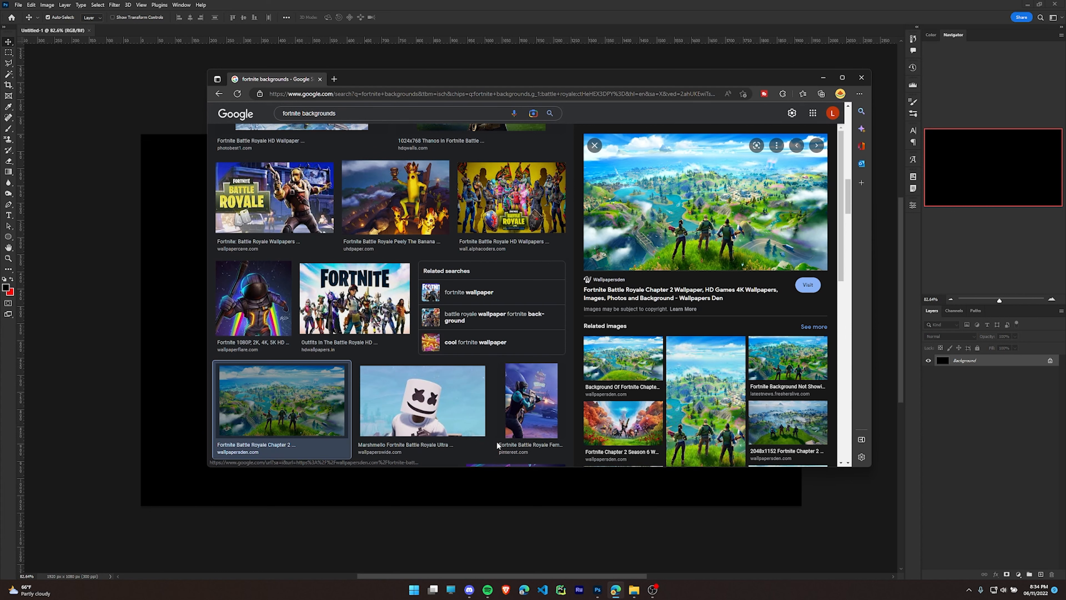
Copy the Fortnite Battle Royale Chapter 2 wallpaper from the image results and return to Photoshop
scroll(349, 256, down, 1)
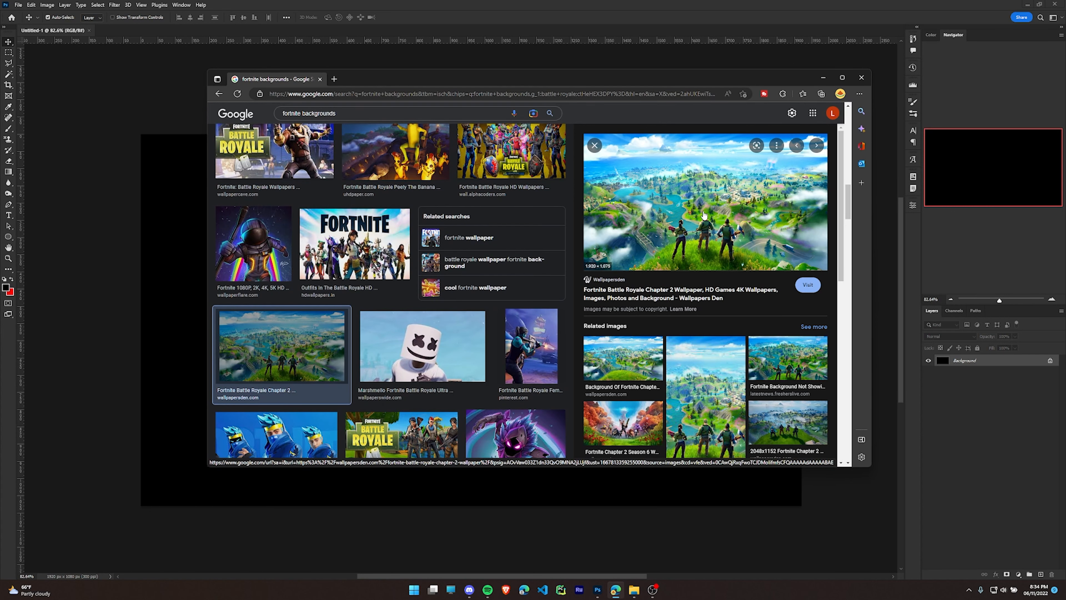
right_click(692, 232)
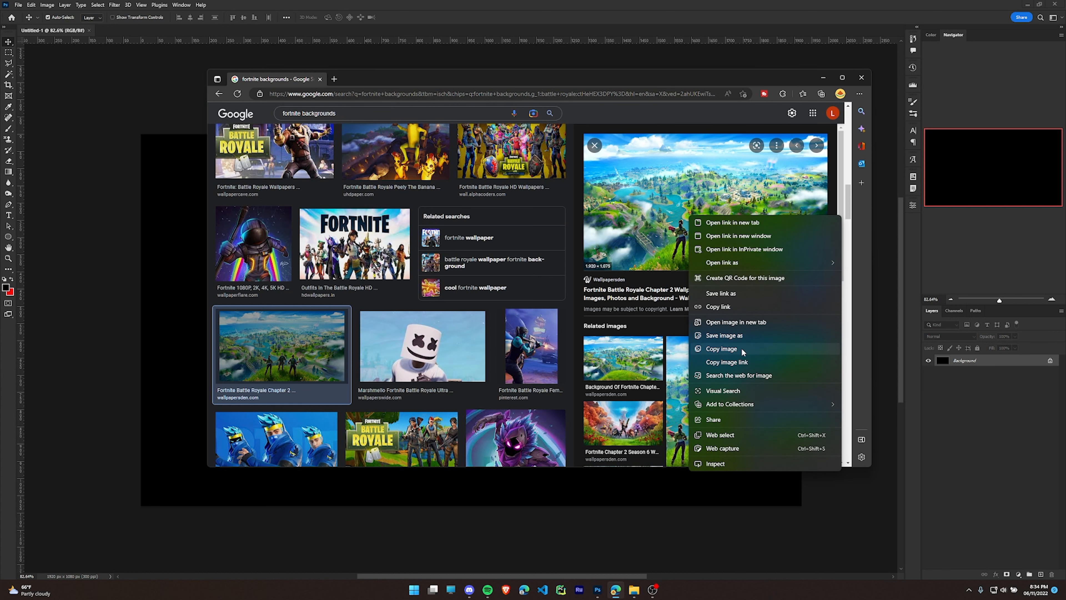
click(742, 350)
click(998, 410)
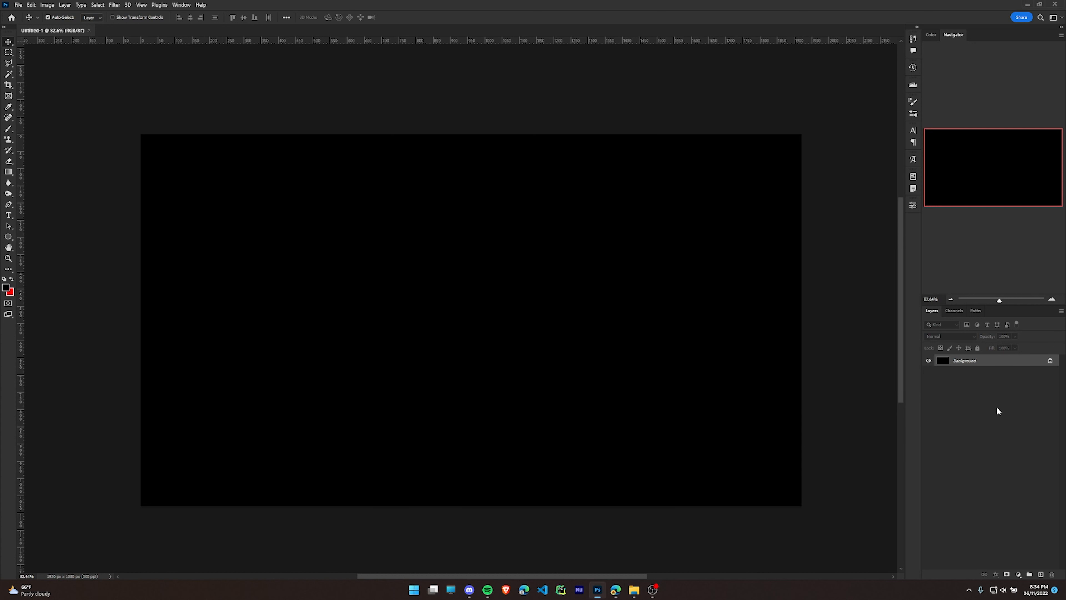
Unlock the Background layer and paste the copied wallpaper as a new layer above it
click(1050, 360)
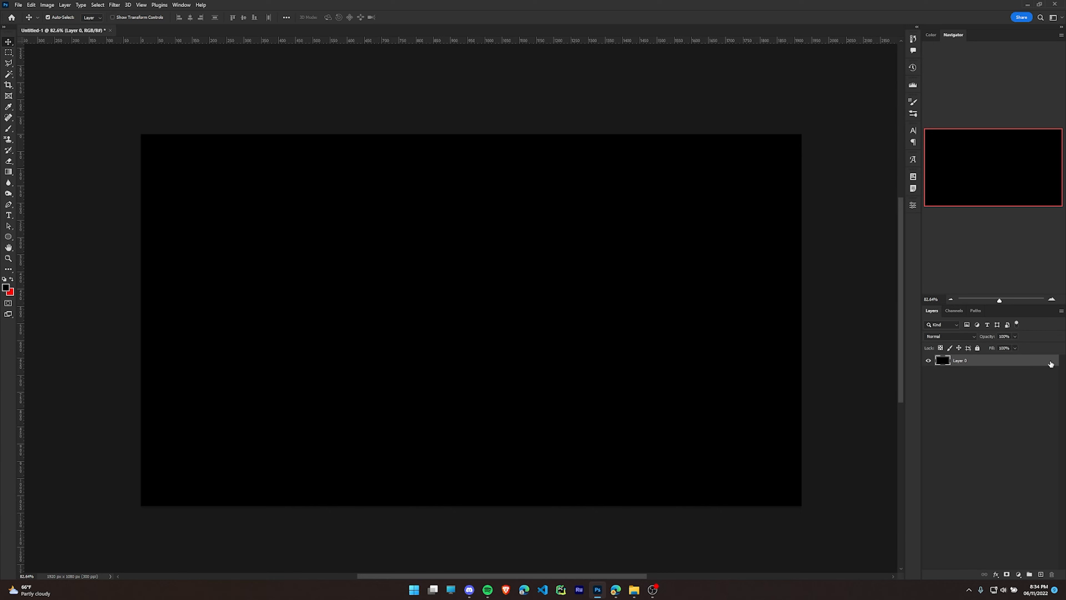
key(ctrl+v)
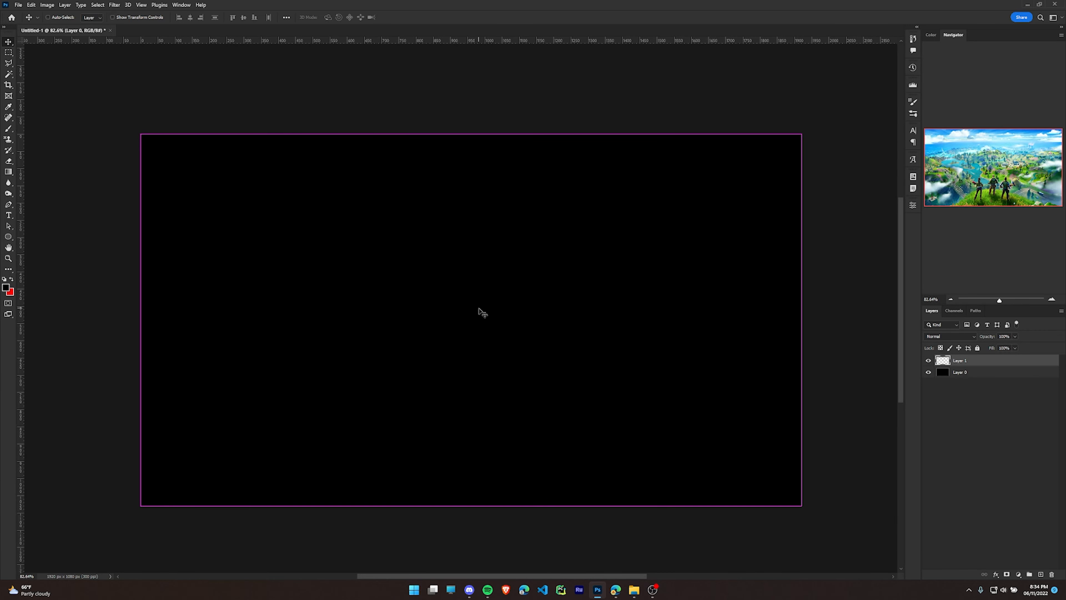
scroll(462, 342, down, 4)
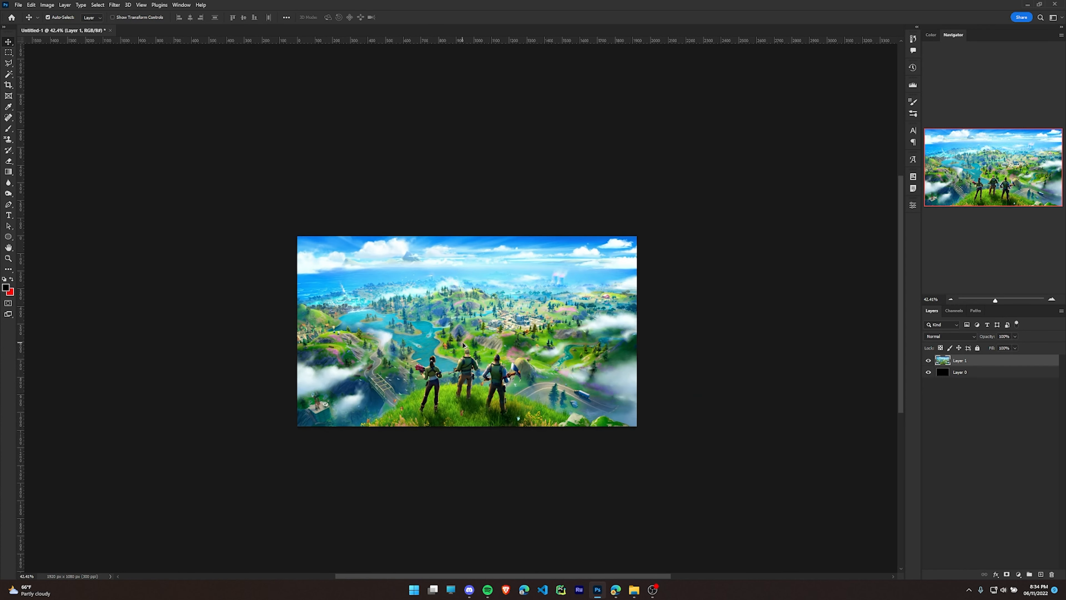
scroll(406, 346, up, 2)
scroll(540, 364, up, 2)
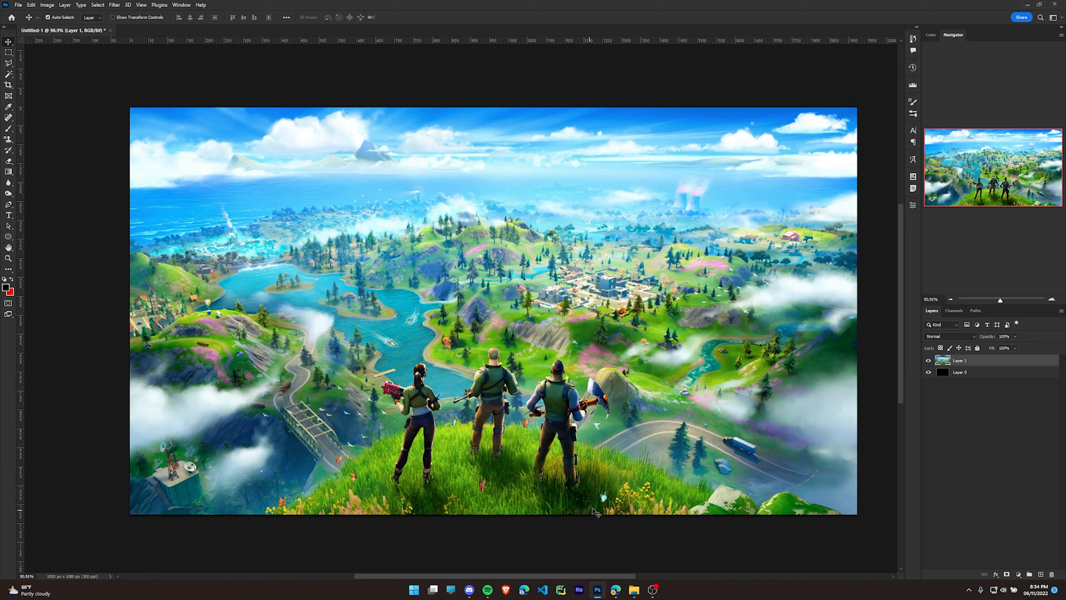
Switch to the Edge browser, search Google for "fnbr" and open the fnbr.co Fortnite Cosmetics site
click(615, 589)
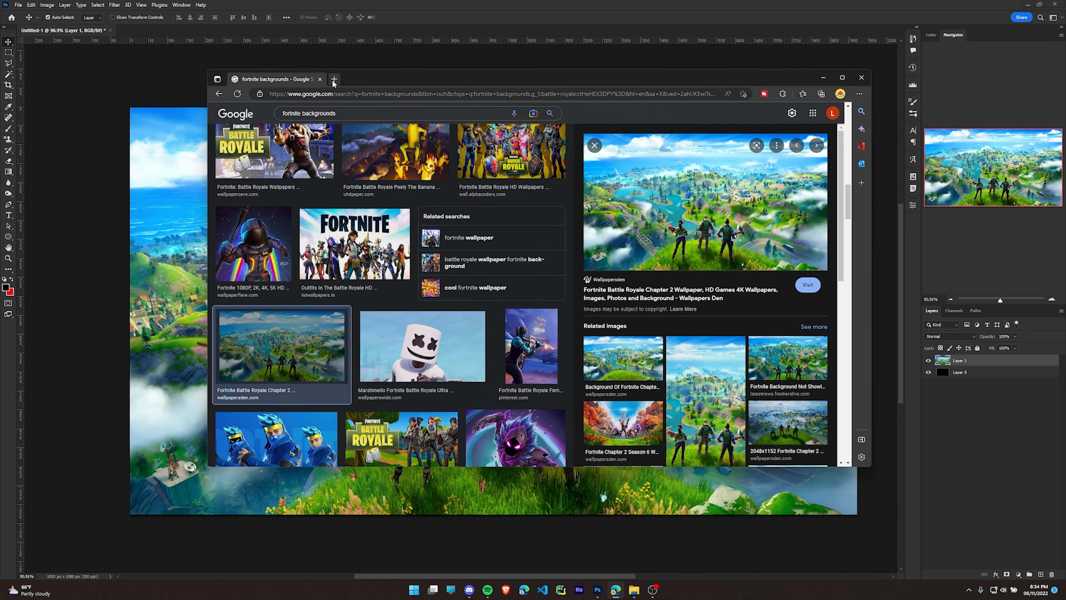
scroll(364, 163, up, 5)
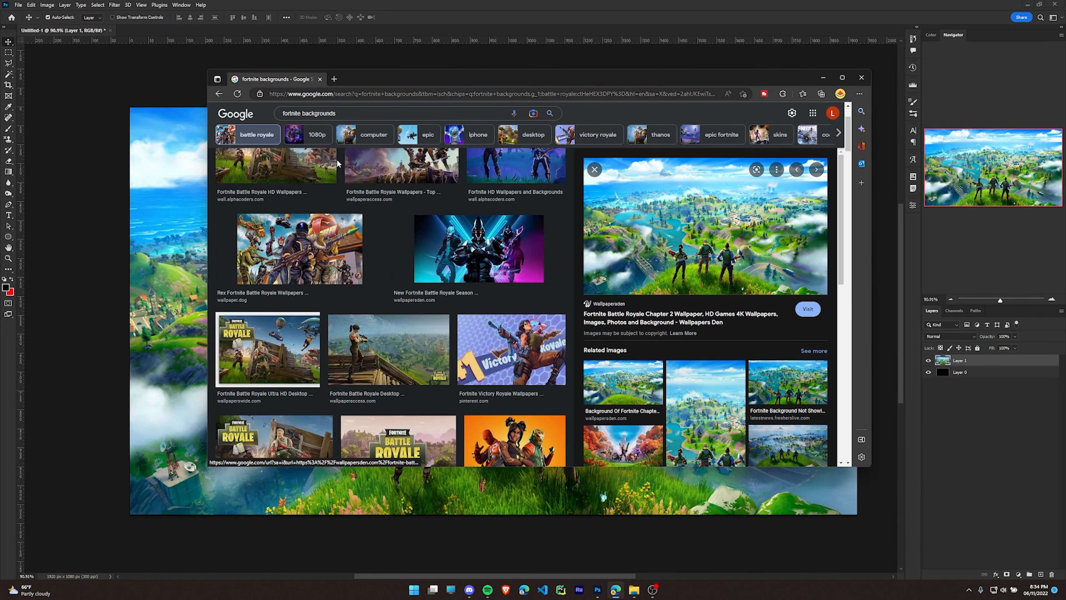
click(296, 152)
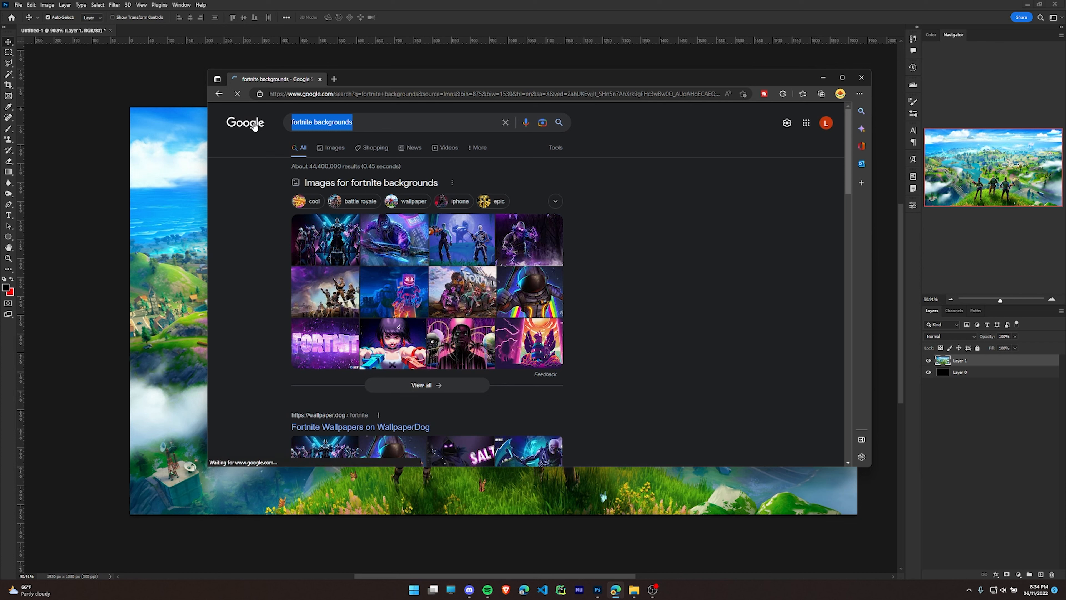
key(ctrl+a)
key(BackSpace)
text(fnbr)
key(Return)
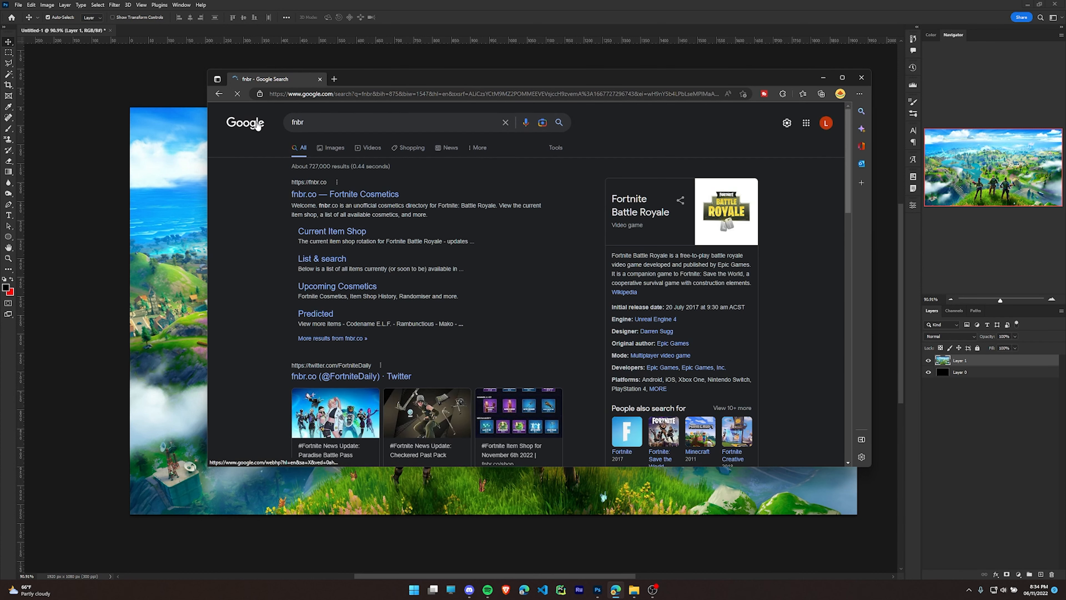
click(317, 201)
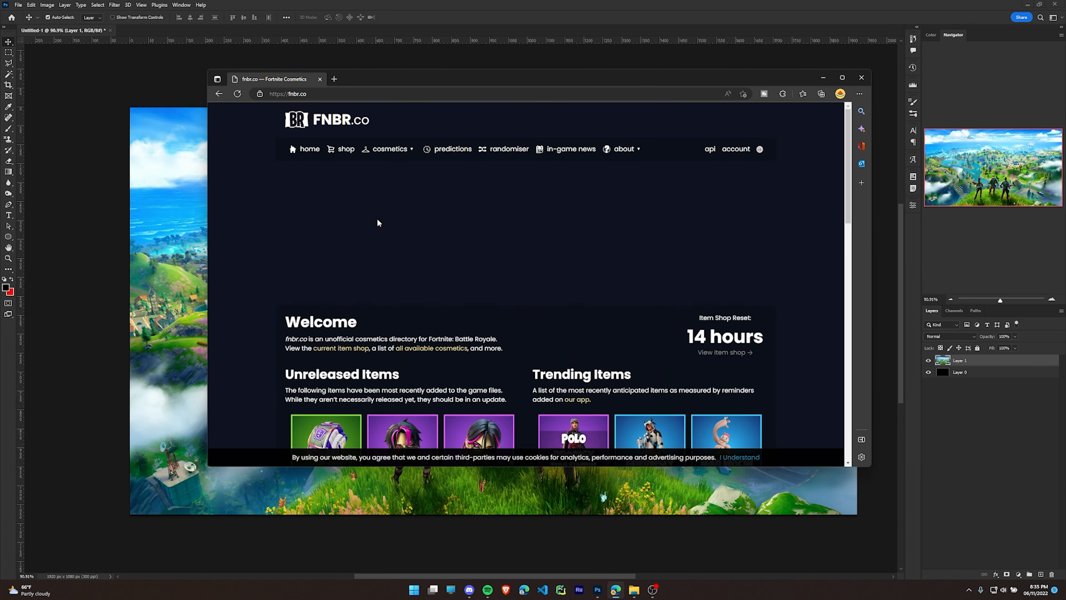
Open the Stadium Hero '92 outfit page from the trending cosmetics and find its images
scroll(461, 302, down, 1)
click(643, 409)
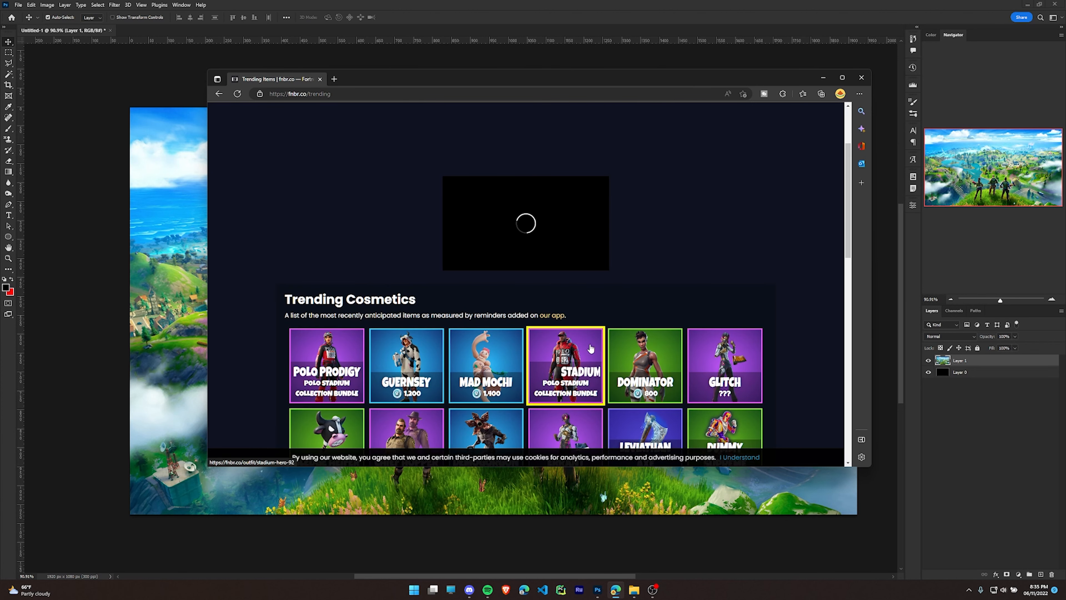
click(585, 352)
scroll(581, 350, down, 2)
scroll(581, 349, down, 1)
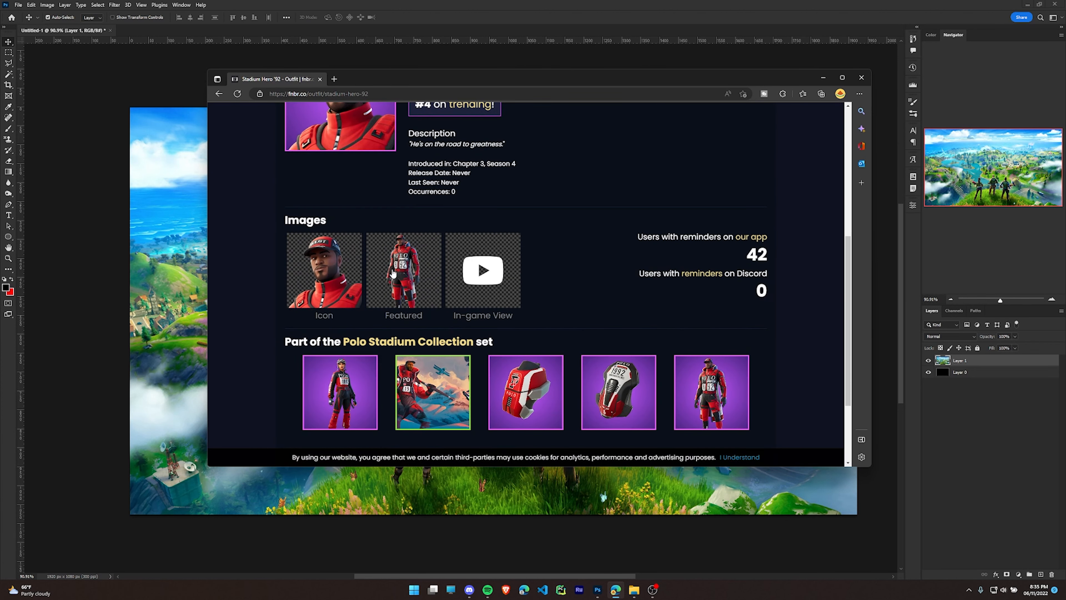
Save the outfit's full-body Featured image as featured (2).png and minimize the browser
click(401, 267)
right_click(502, 242)
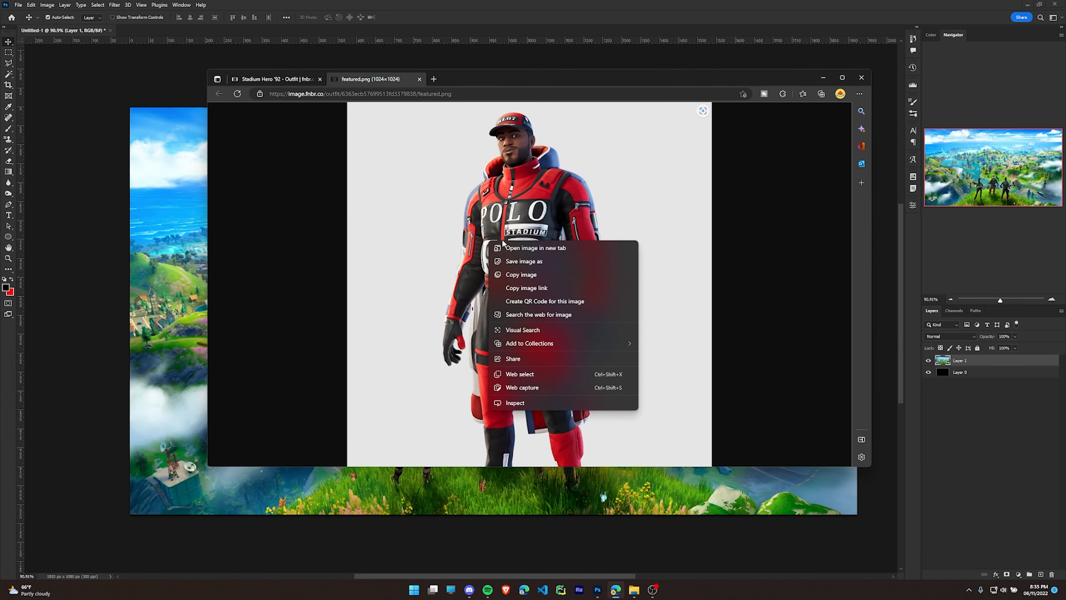
click(523, 260)
click(485, 274)
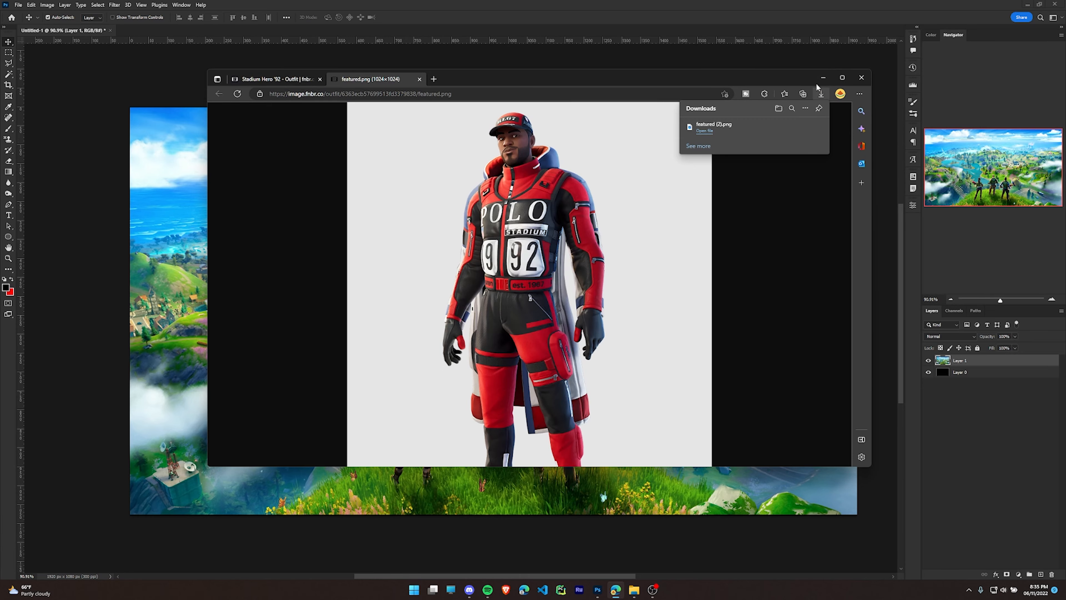
click(821, 78)
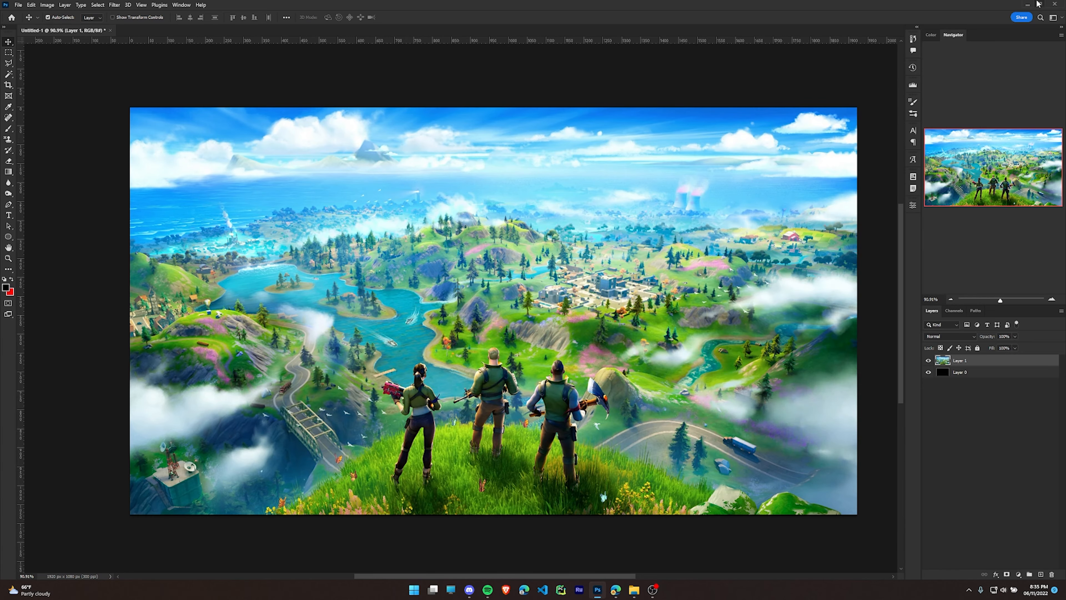
Place featured (1).png from the desktop into the Photoshop document as a new layer above the wallpaper
click(1039, 4)
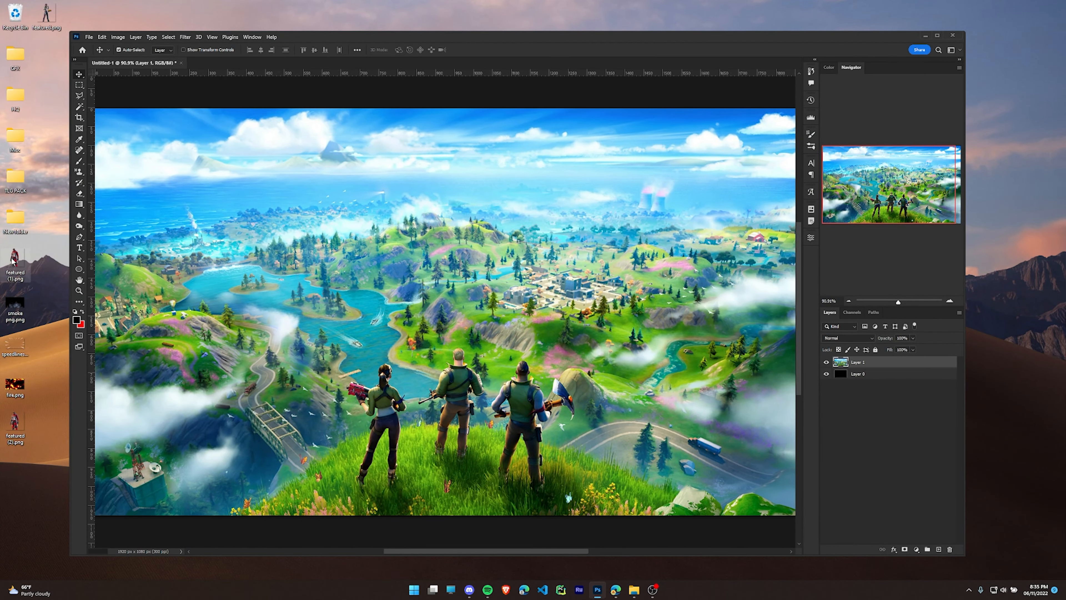
drag(14, 264, 317, 263)
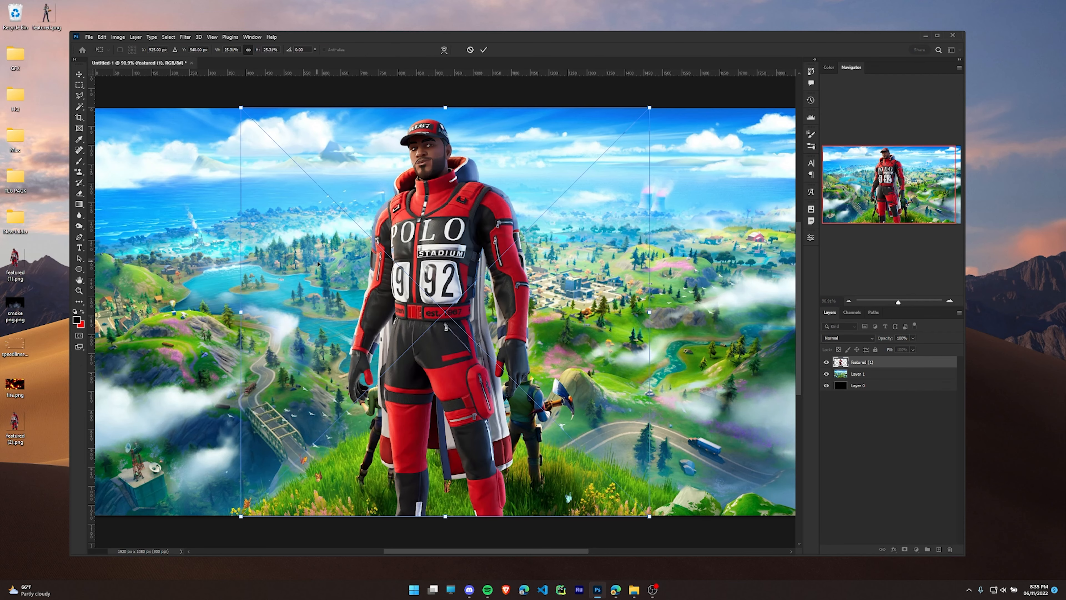
click(483, 50)
click(934, 36)
scroll(581, 170, down, 3)
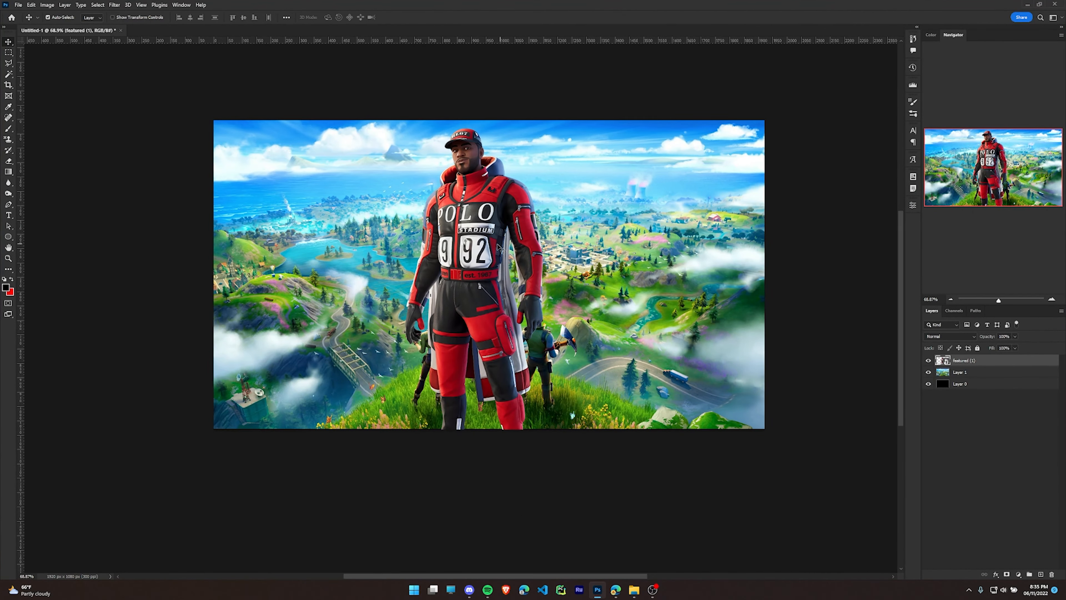
Flip the character horizontally and position it at the left side of the wallpaper
drag(489, 234, 316, 279)
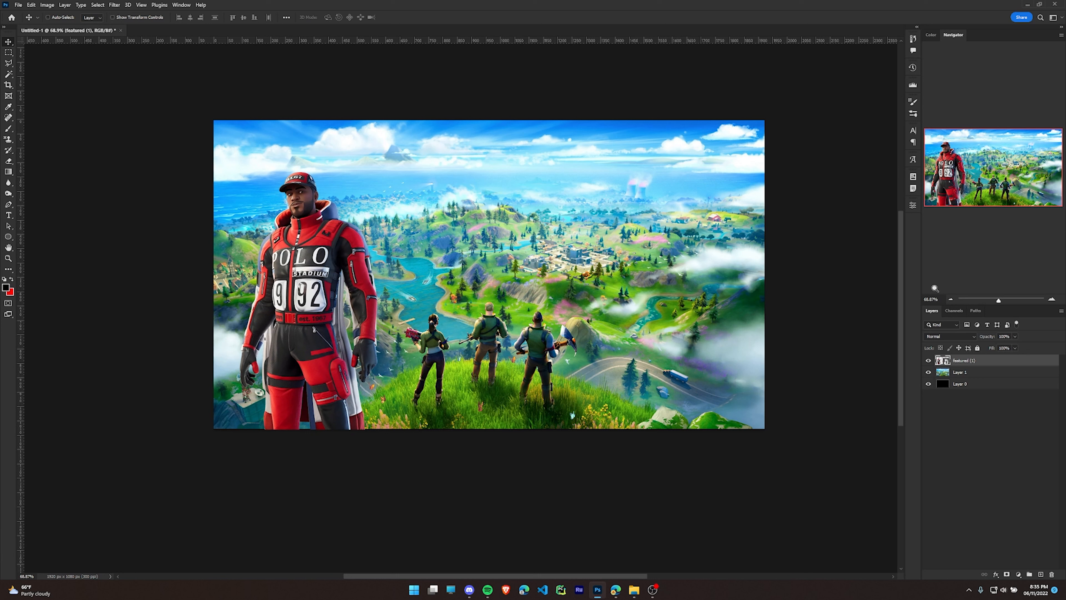
key(ctrl+t)
right_click(308, 250)
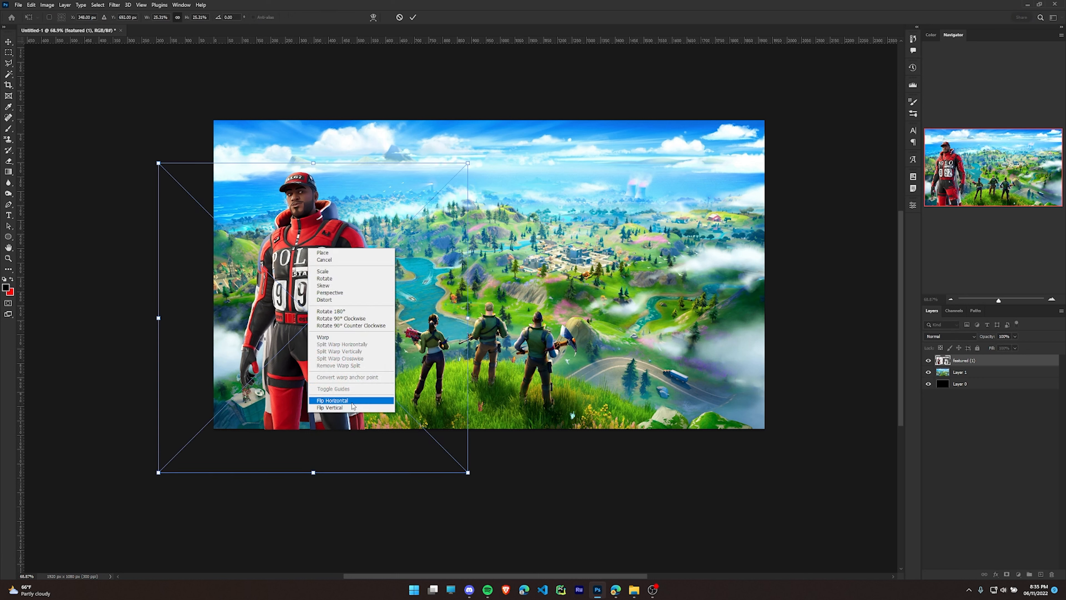
click(350, 400)
click(413, 17)
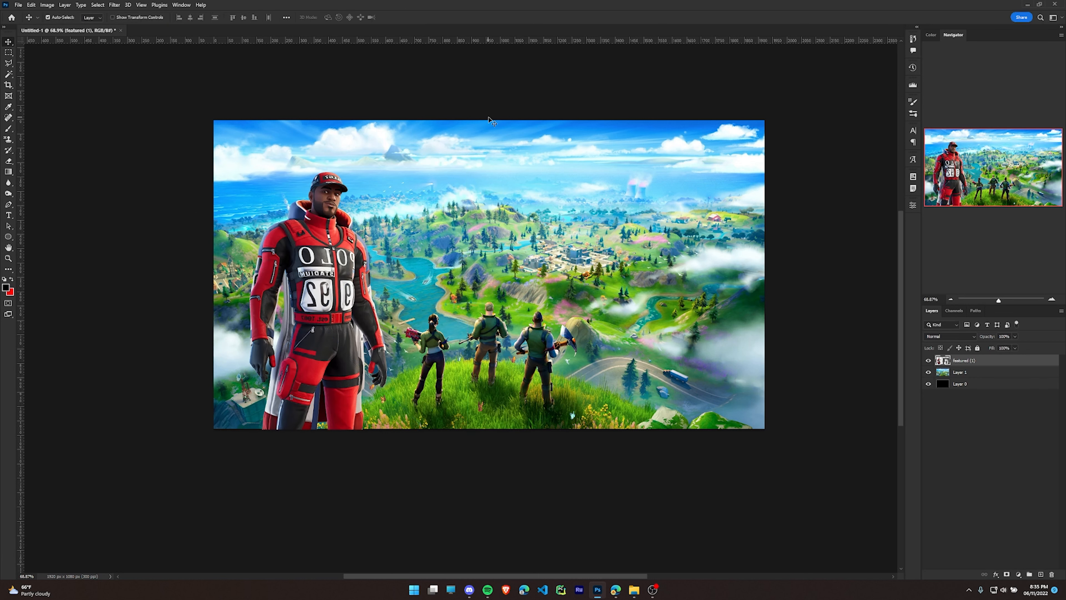
drag(331, 259, 318, 256)
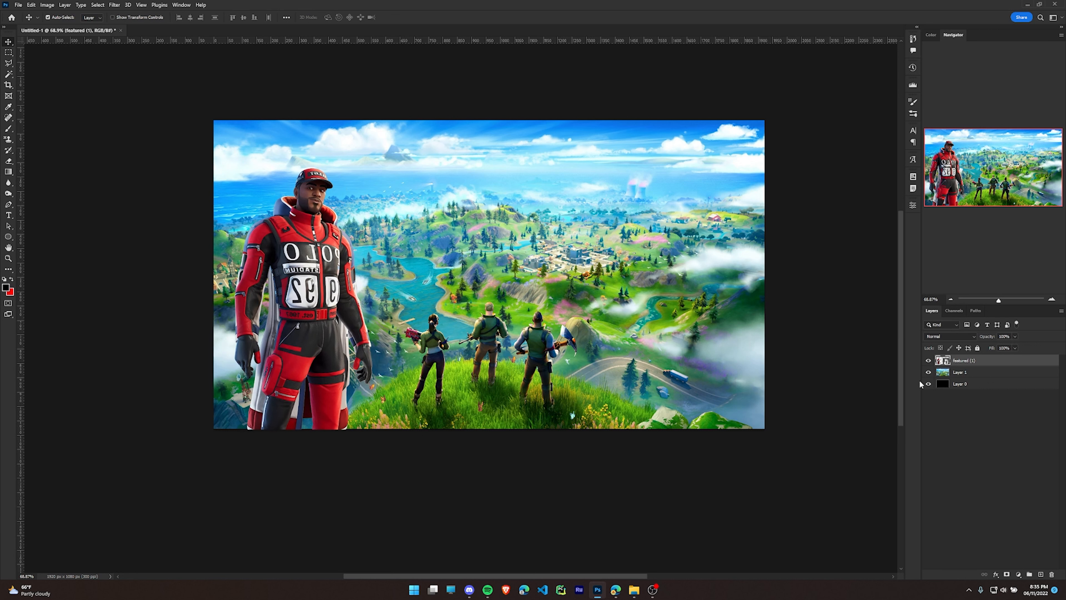
Hide the character layer and add a Gradient Map adjustment layer directly above Layer 1
click(928, 360)
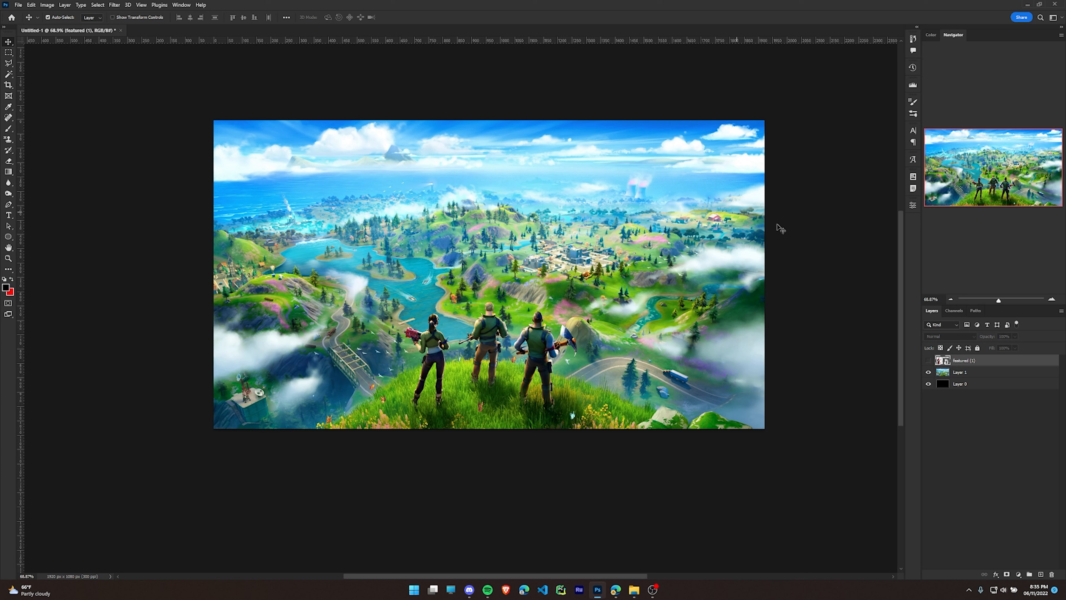
click(990, 373)
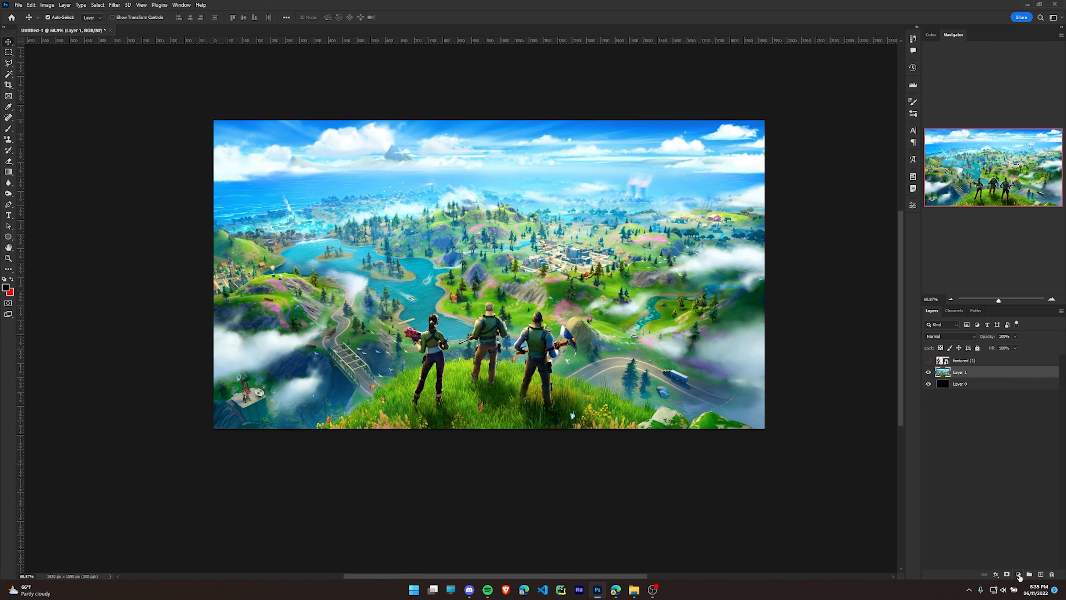
click(1019, 574)
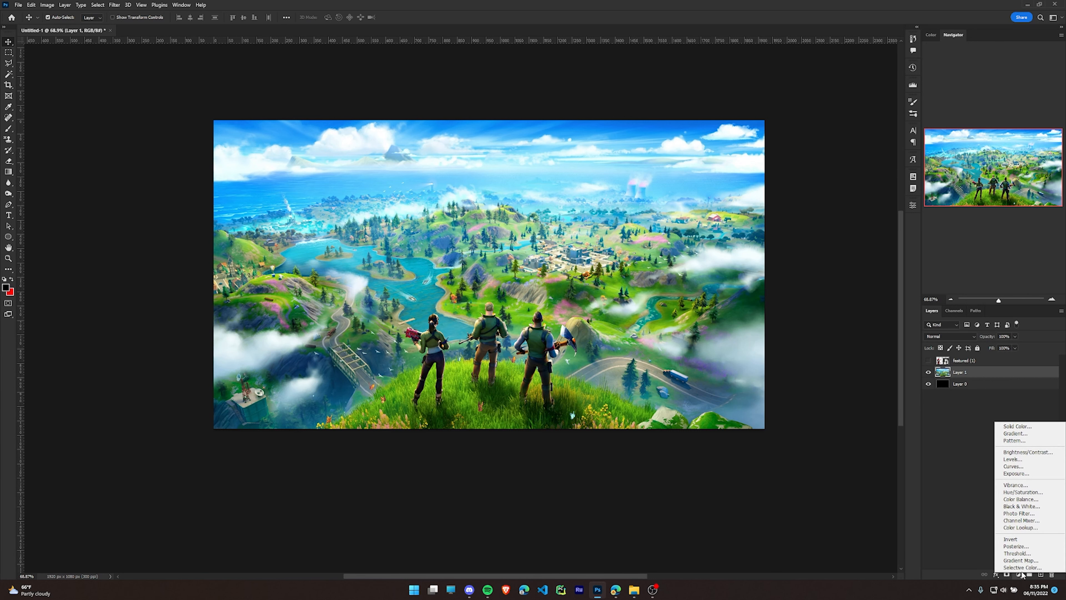
click(1024, 561)
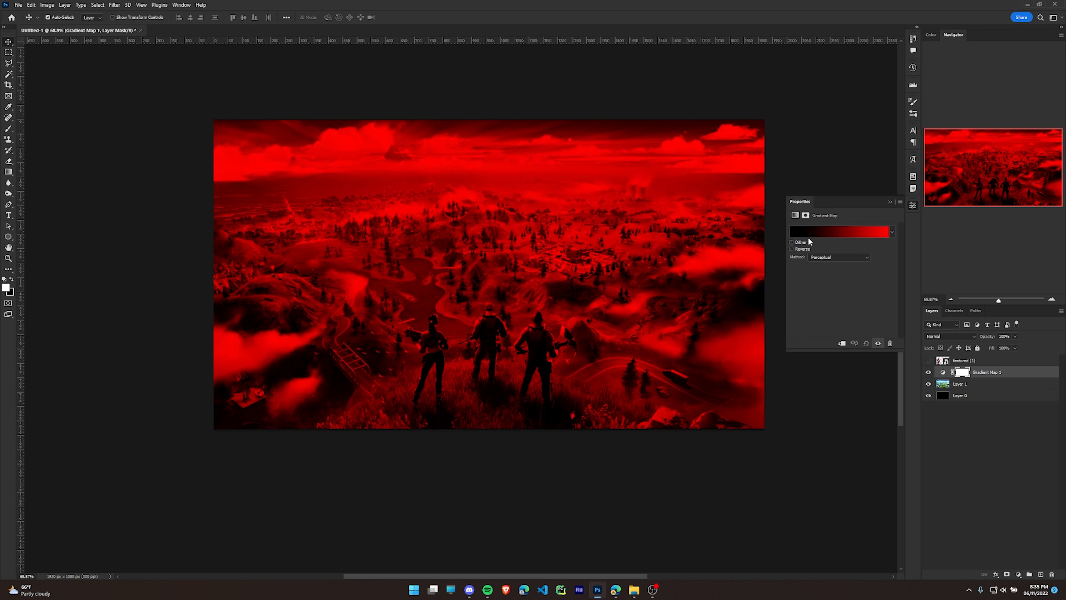
Set the gradient map's right-hand colour stop to dark red 4c0000 and apply the gradient
click(832, 234)
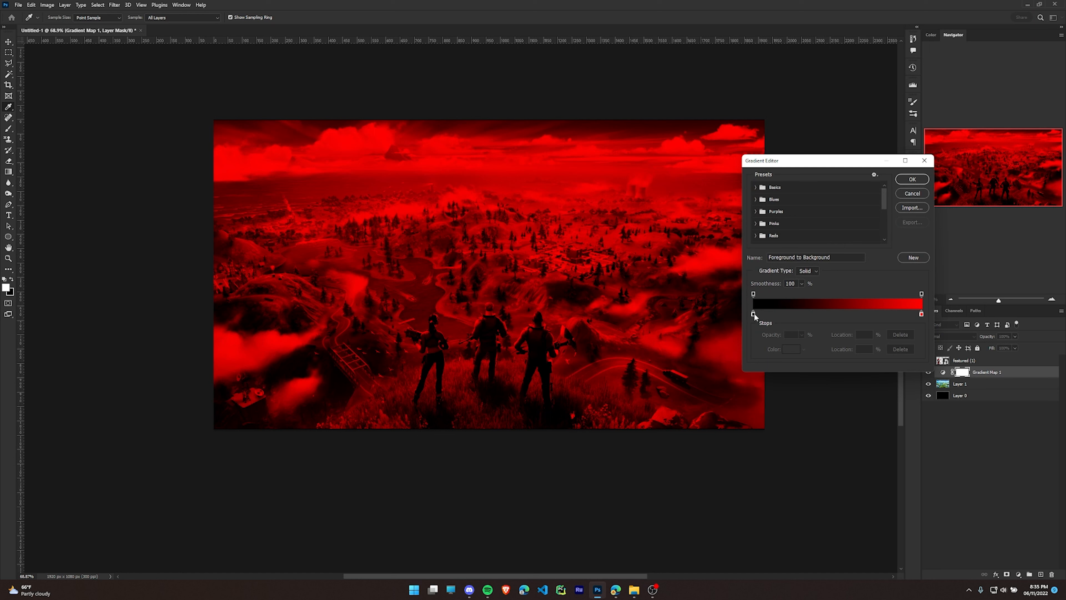
double_click(921, 314)
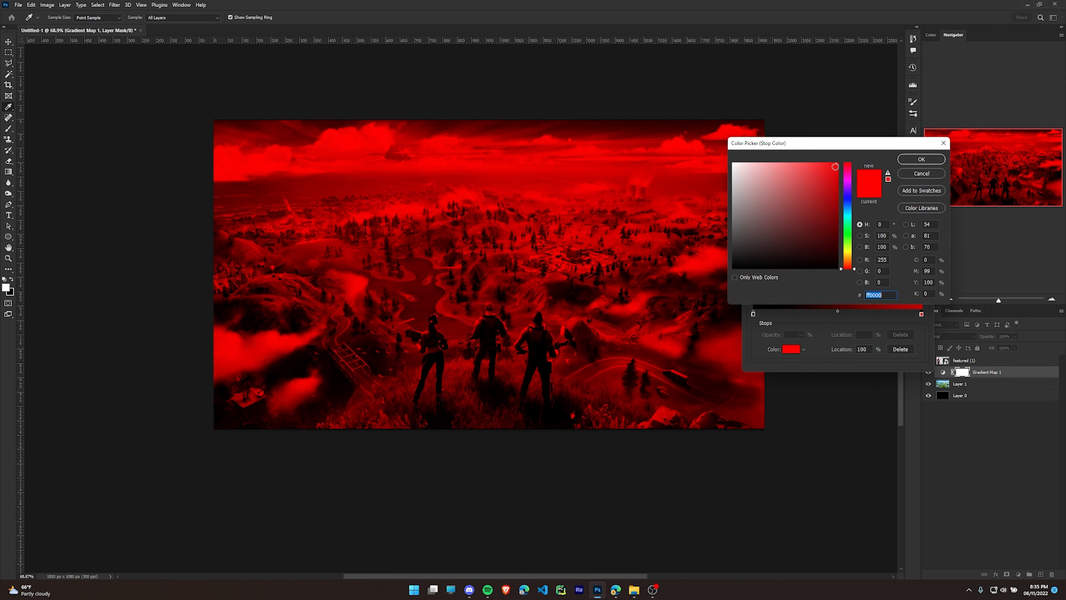
drag(833, 174, 840, 238)
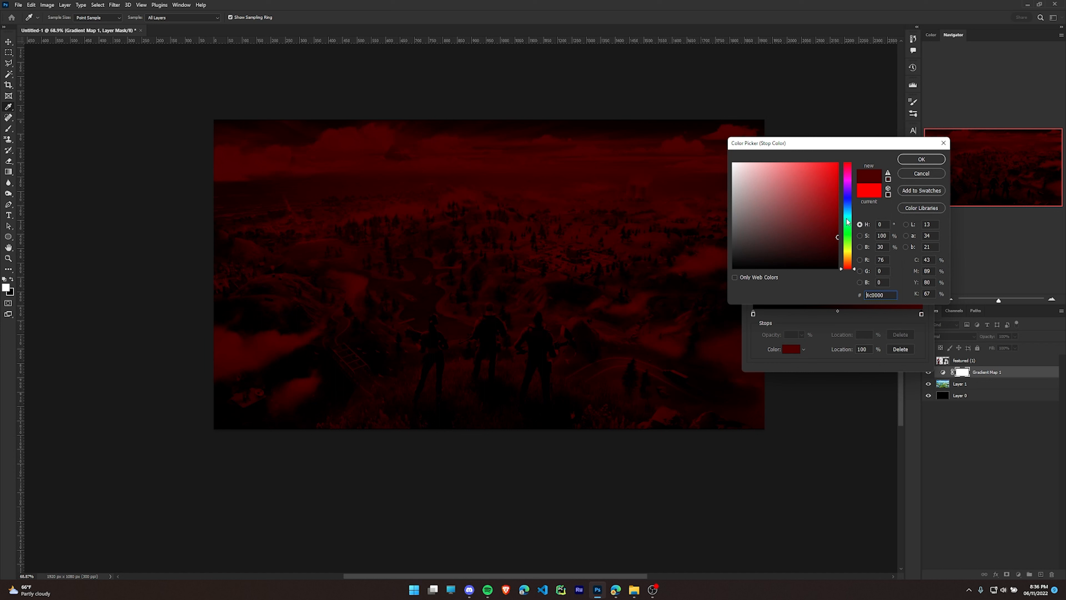
click(915, 160)
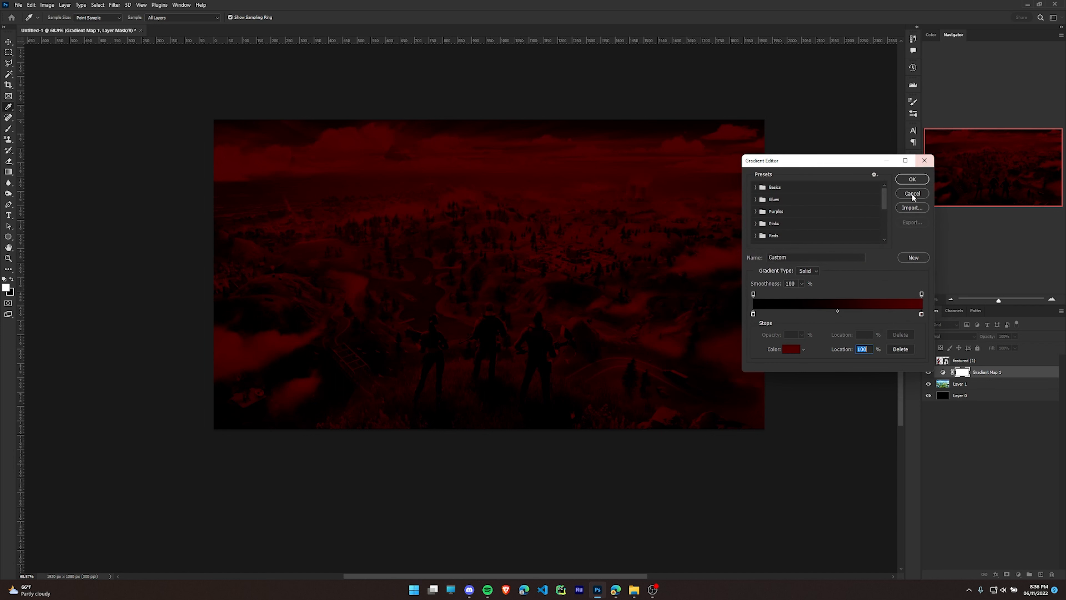
click(912, 180)
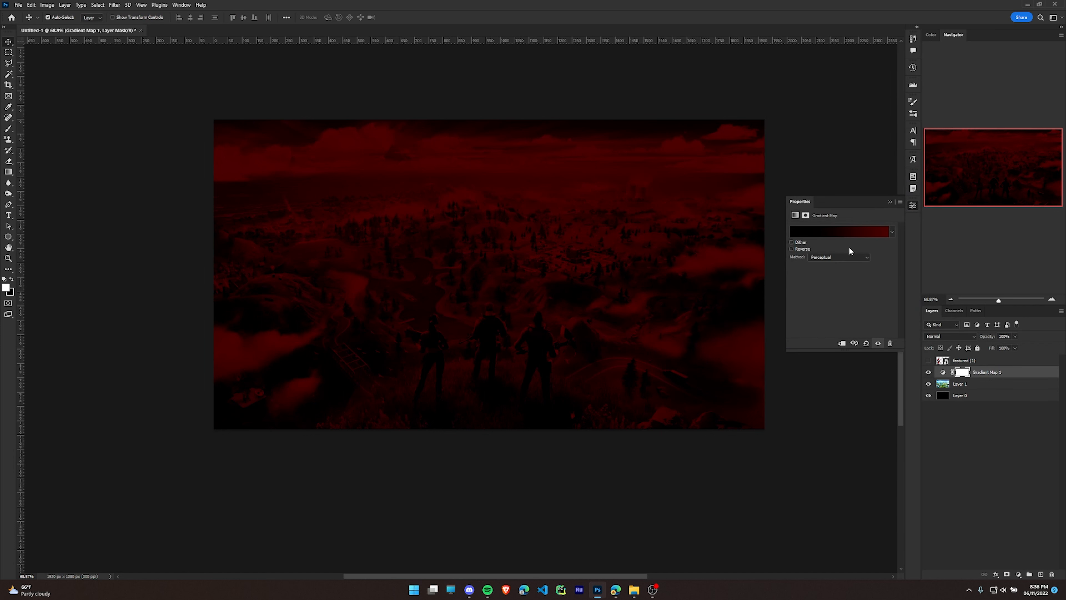
click(833, 237)
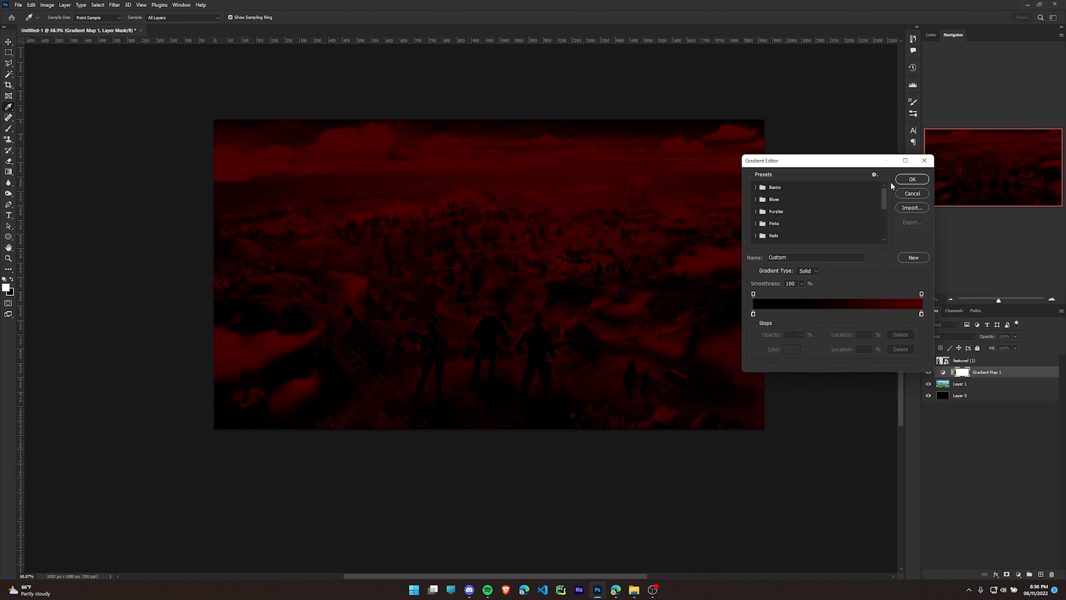
click(760, 200)
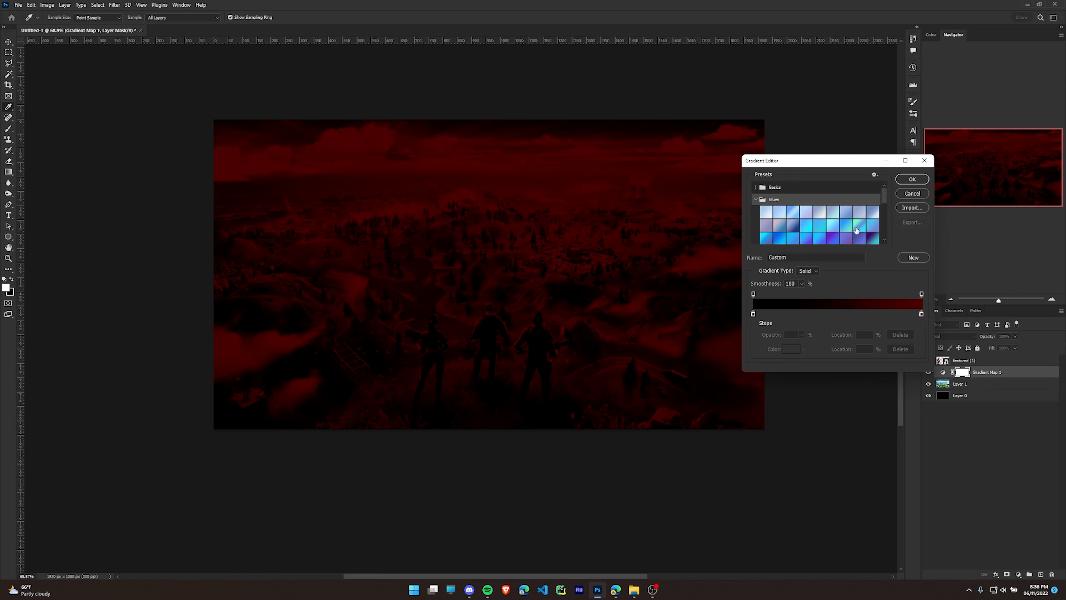
click(844, 228)
click(833, 237)
click(796, 237)
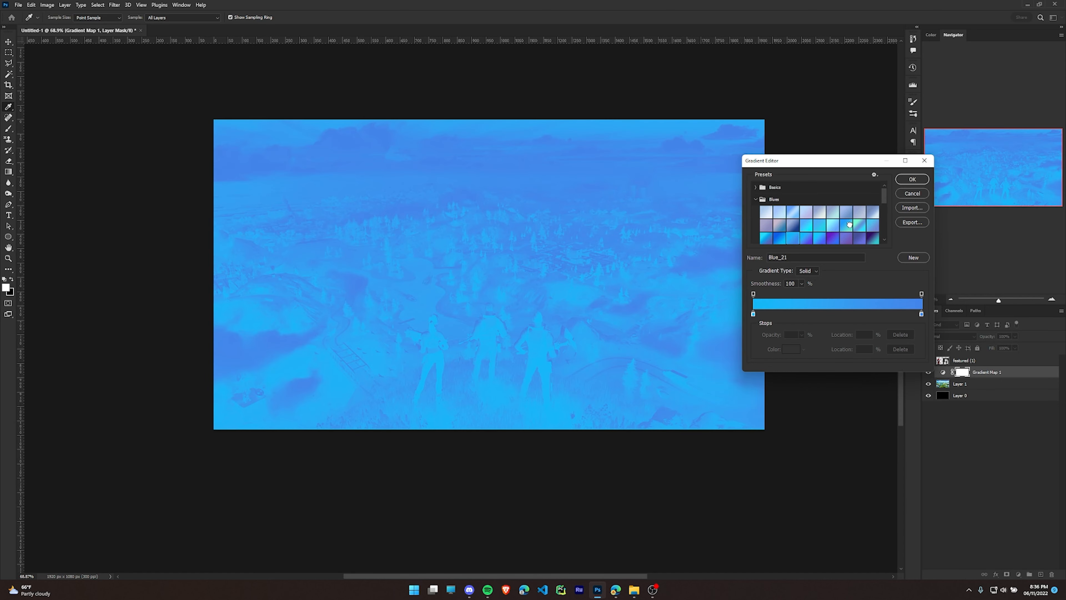
click(849, 225)
click(913, 194)
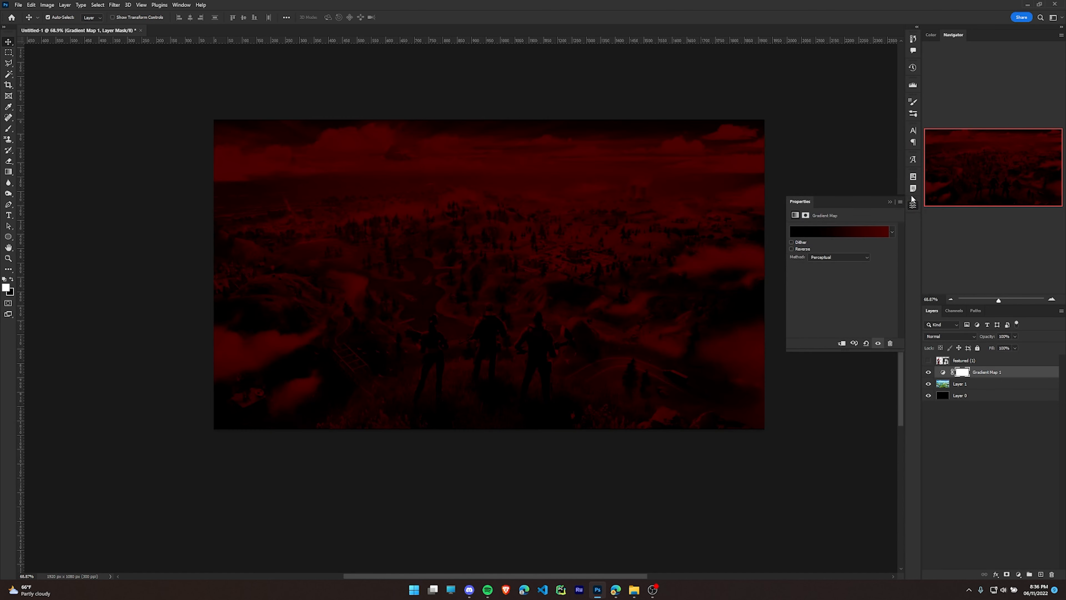
Collapse the gradient map's properties and make the hidden character layer visible again
click(888, 202)
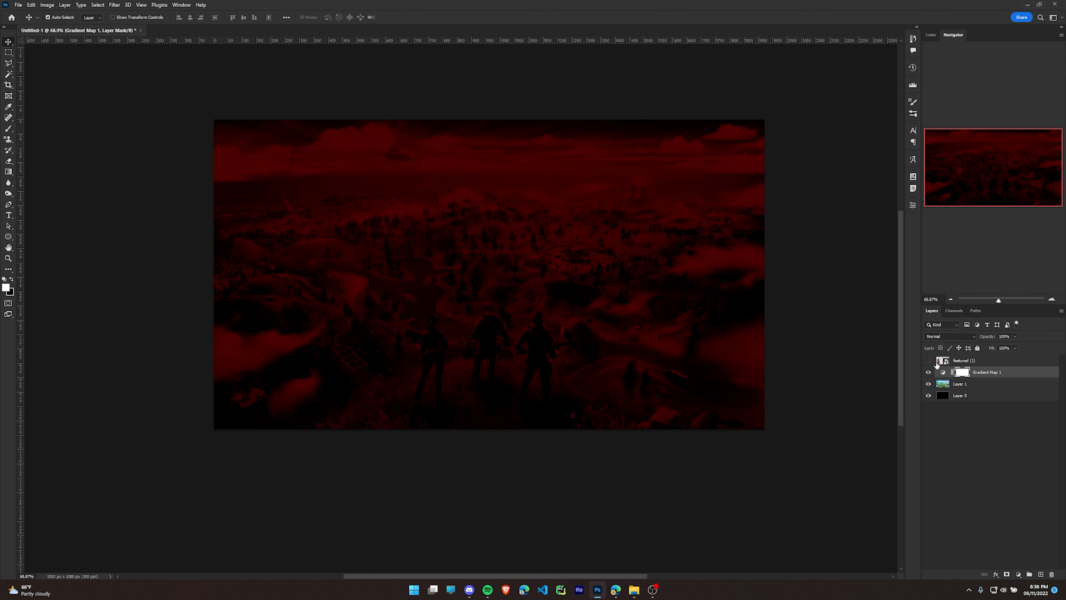
click(964, 365)
click(928, 360)
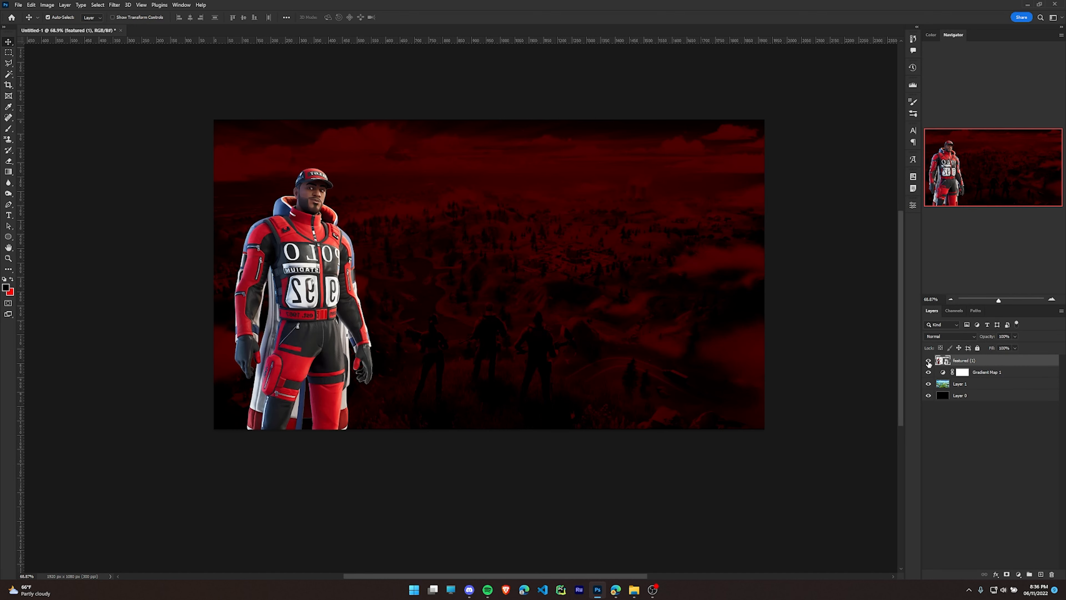
Scale the character to about 28% and place it at the left side of the canvas
key(ctrl+t)
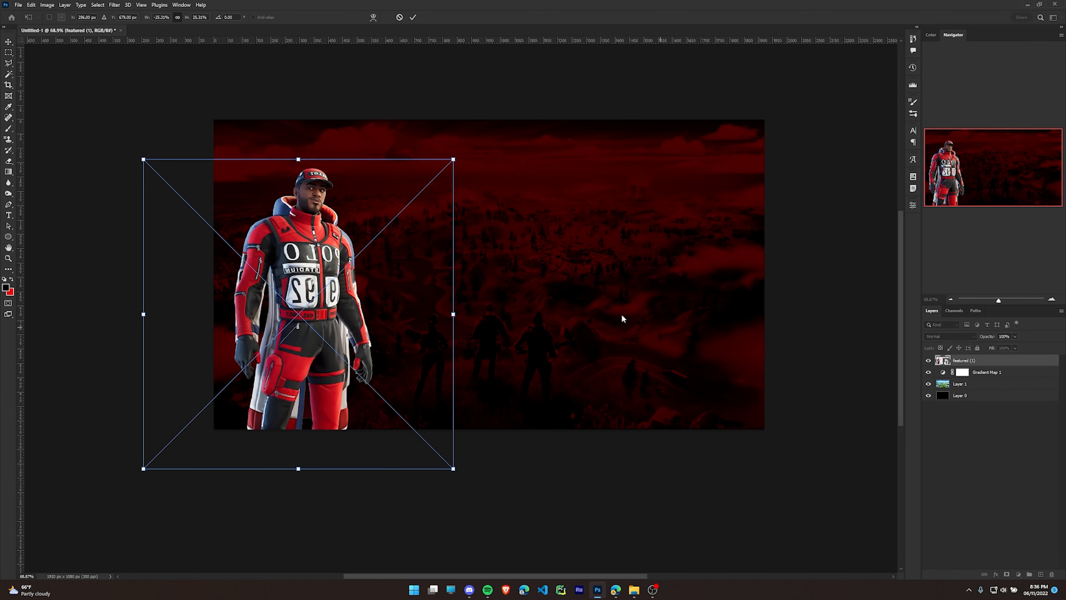
drag(458, 312, 554, 277)
drag(331, 187, 343, 235)
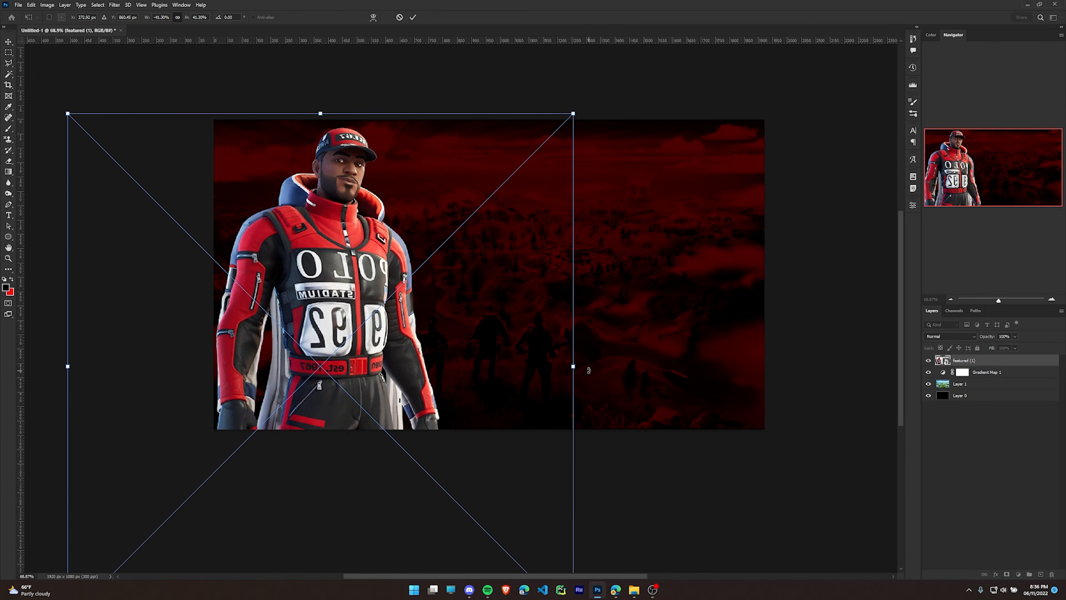
drag(573, 366, 507, 290)
drag(334, 181, 301, 181)
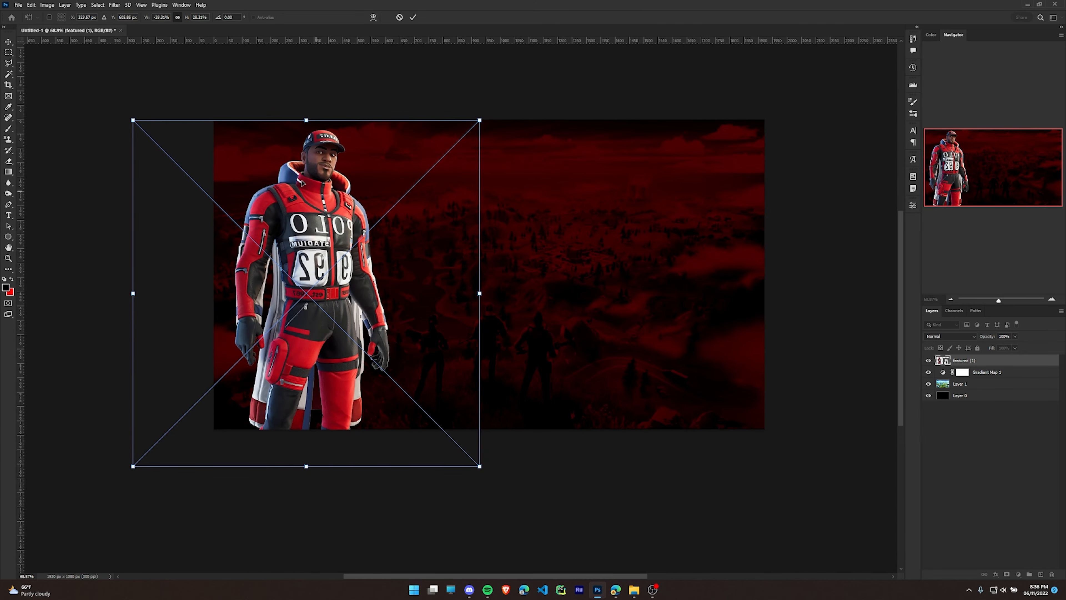
click(399, 17)
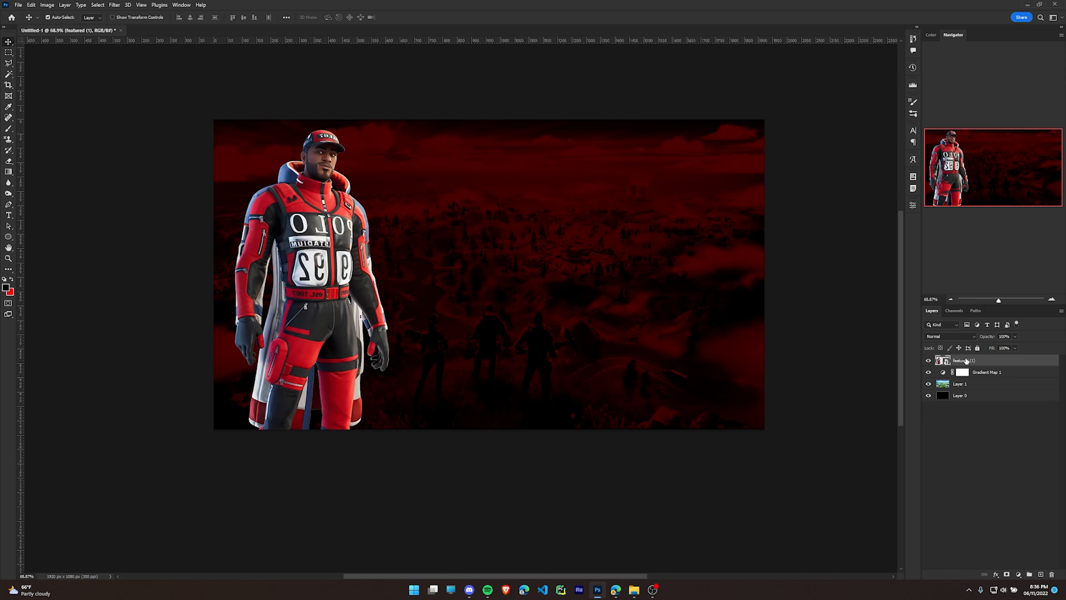
Enlarge the character to about 42% and position it at the canvas's left side, cropped below the waist
key(ctrl+t)
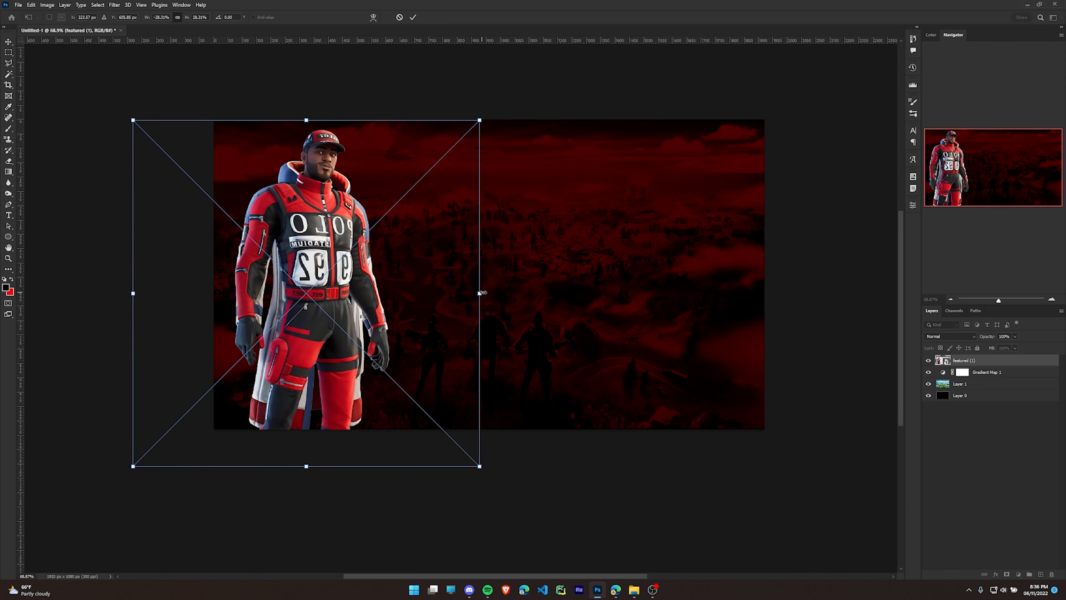
drag(483, 293, 595, 282)
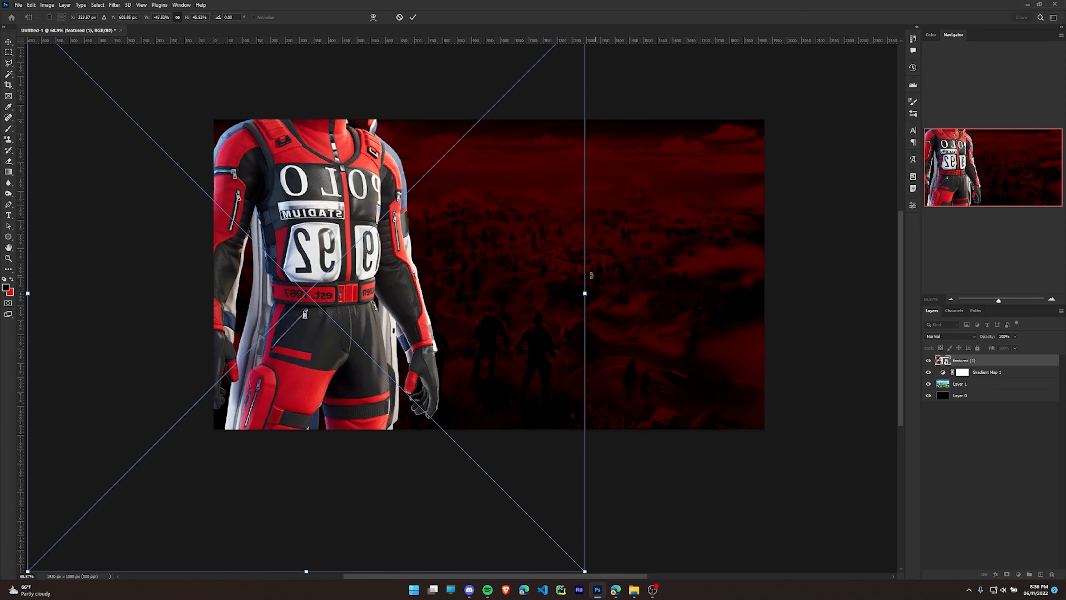
drag(333, 203, 343, 293)
drag(595, 382, 573, 378)
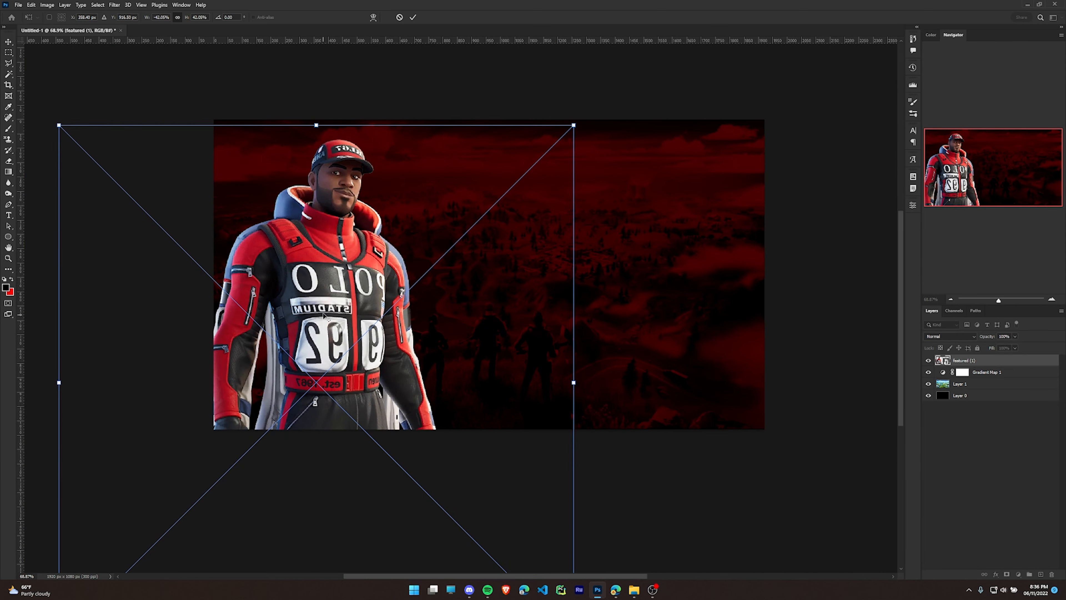
drag(335, 297, 339, 262)
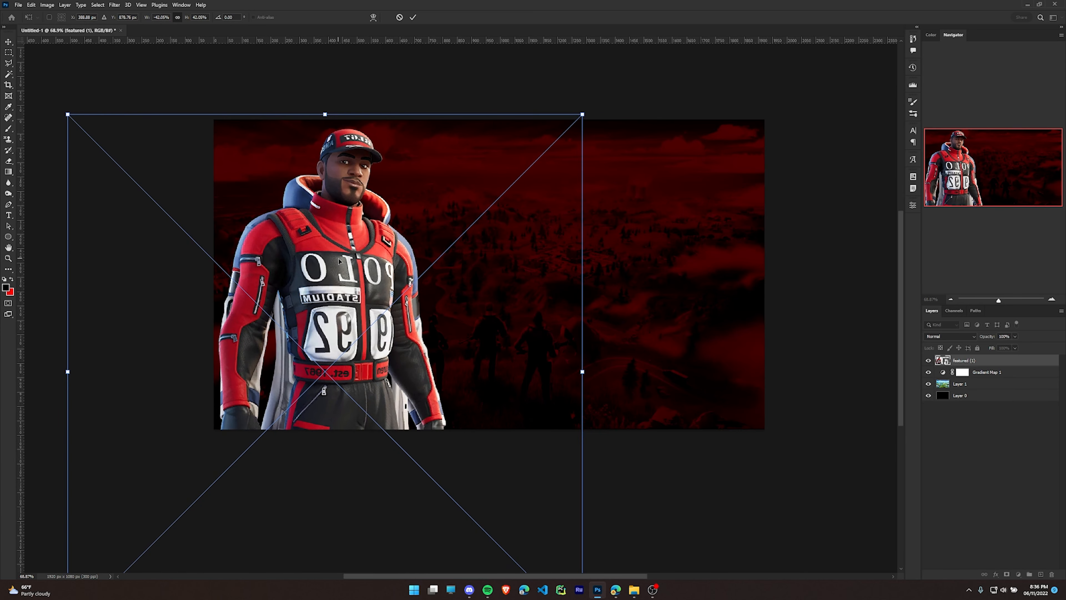
click(413, 18)
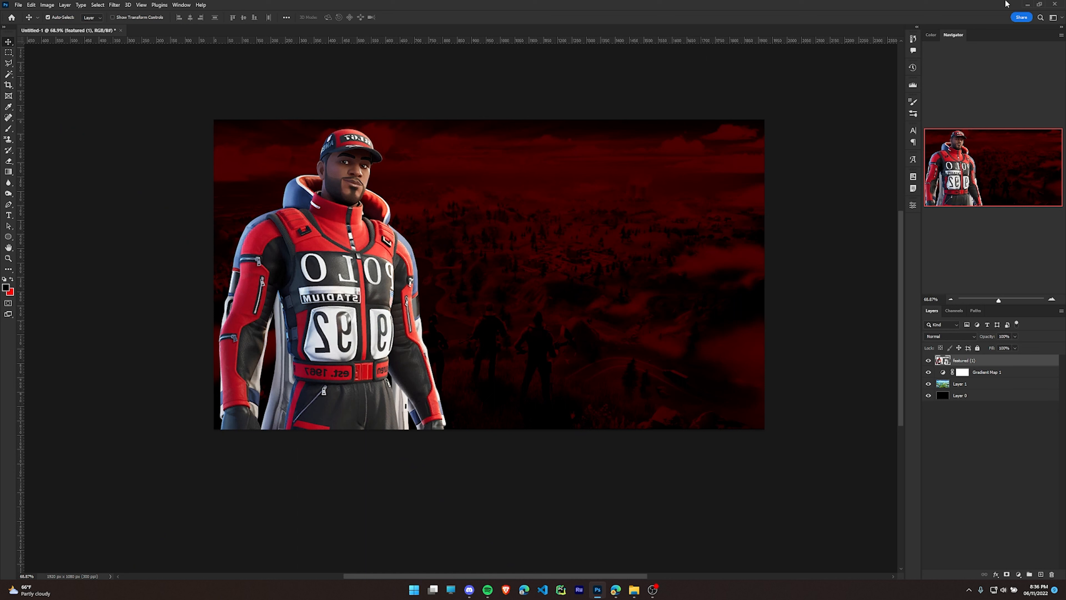
Place the smoke image from the desktop as a new layer above the character, fitted to the canvas
click(1039, 4)
key(ctrl+t)
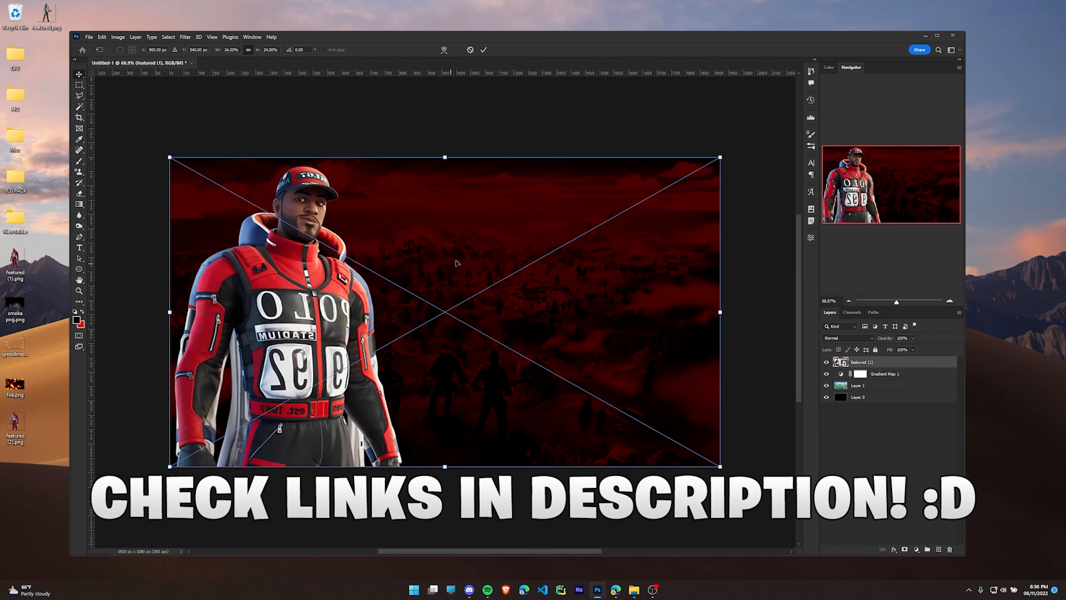
click(483, 50)
click(483, 49)
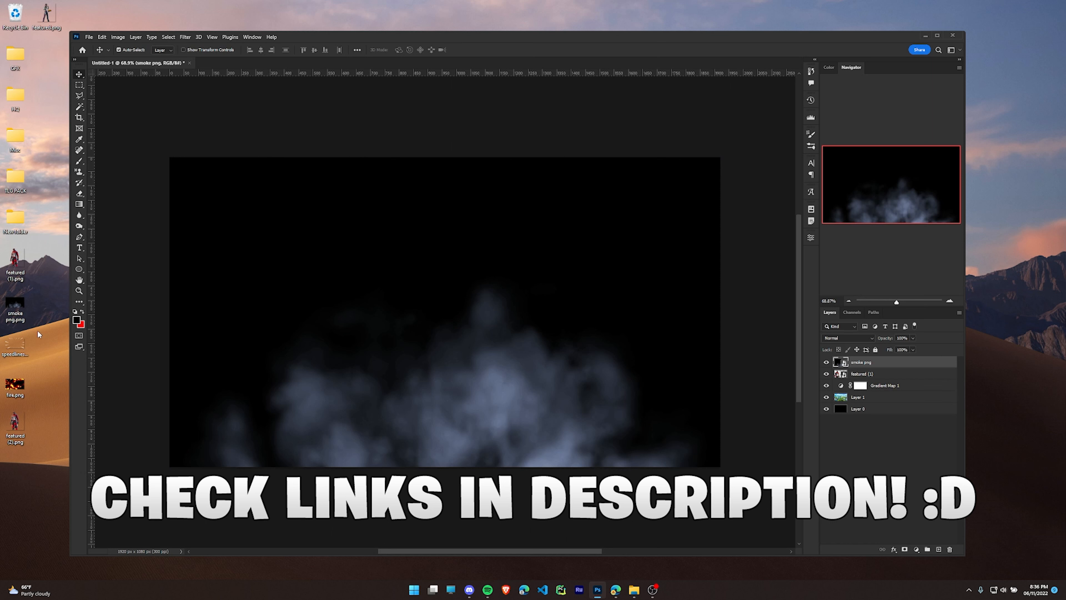
Place the speedlines image and fire.png from the desktop as new layers above the smoke layer
drag(15, 343, 417, 291)
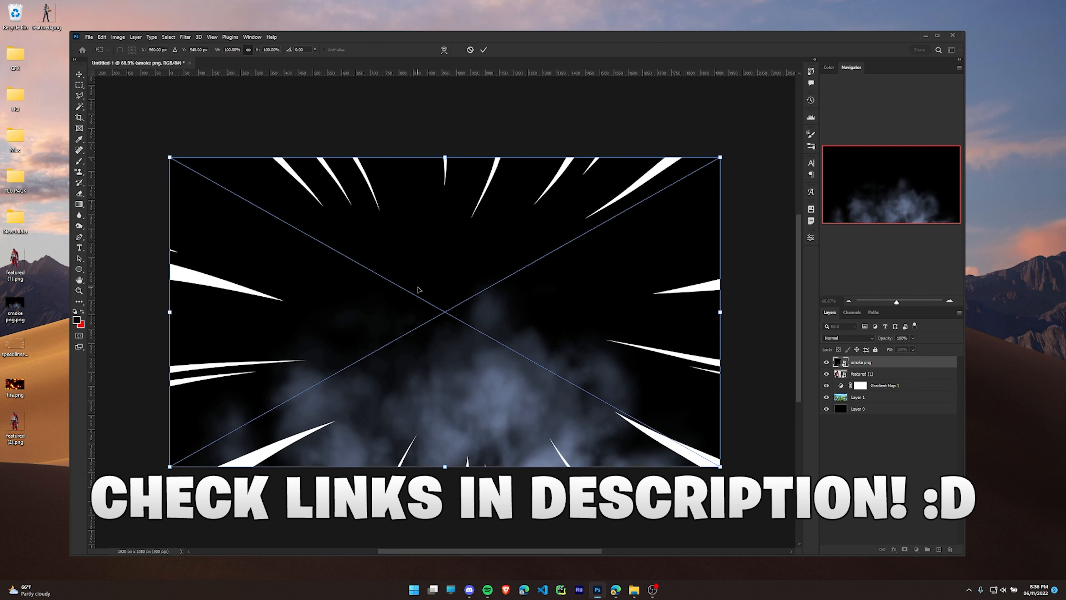
click(481, 51)
drag(15, 384, 350, 279)
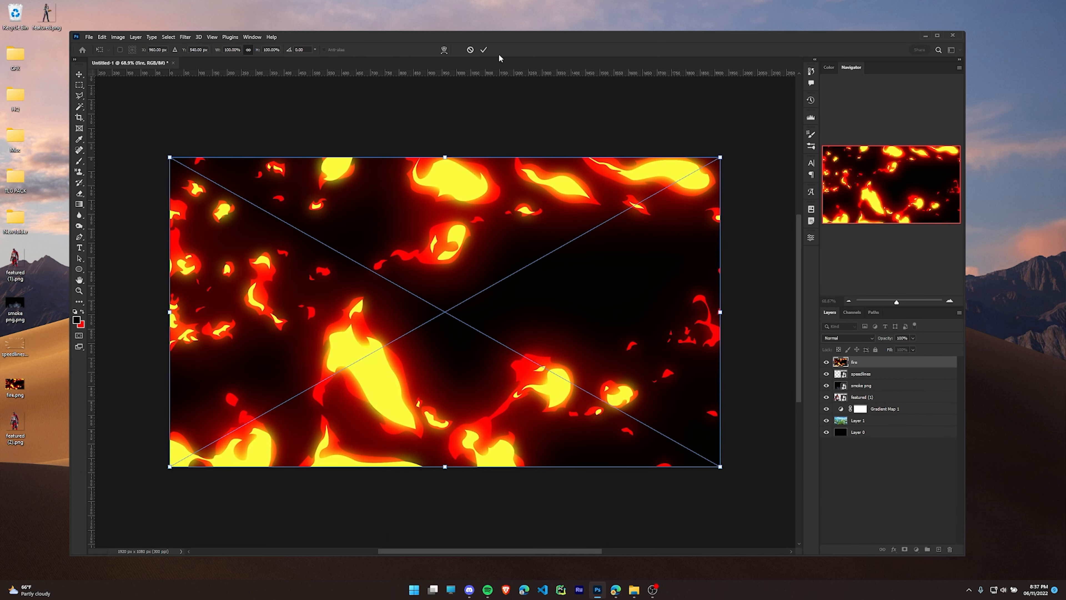
click(483, 49)
click(937, 36)
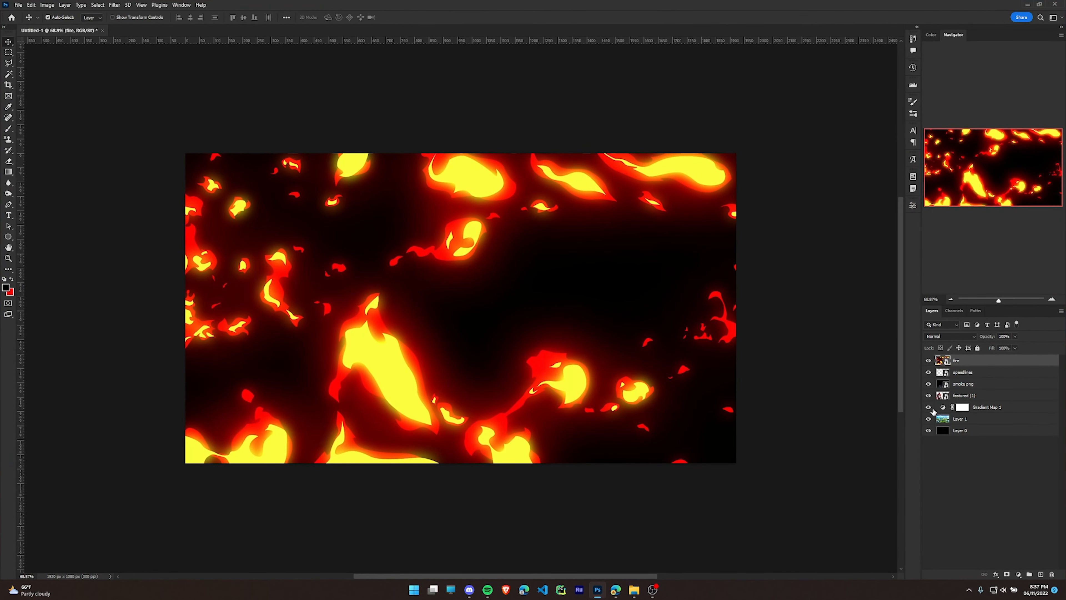
Hide the smoke and speedlines layers and set the fire layer's blend mode to Screen
drag(929, 387, 931, 355)
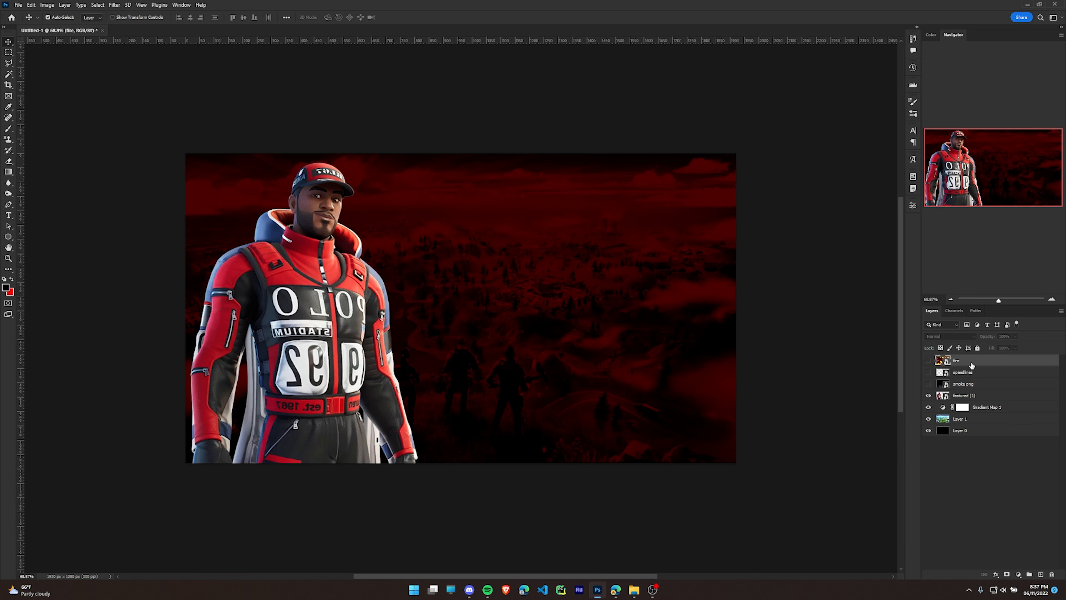
click(928, 361)
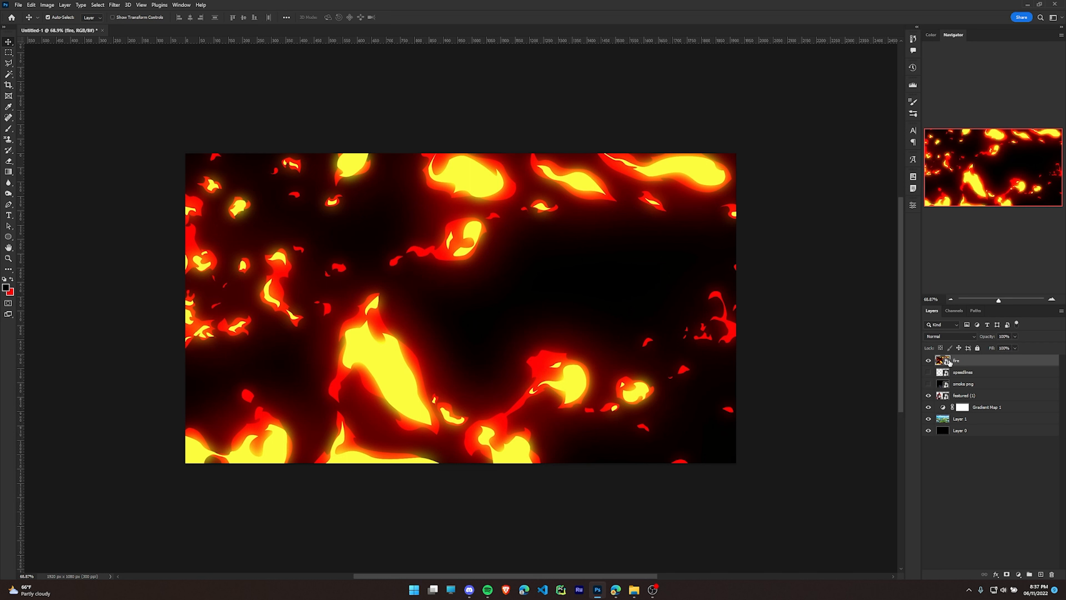
click(960, 337)
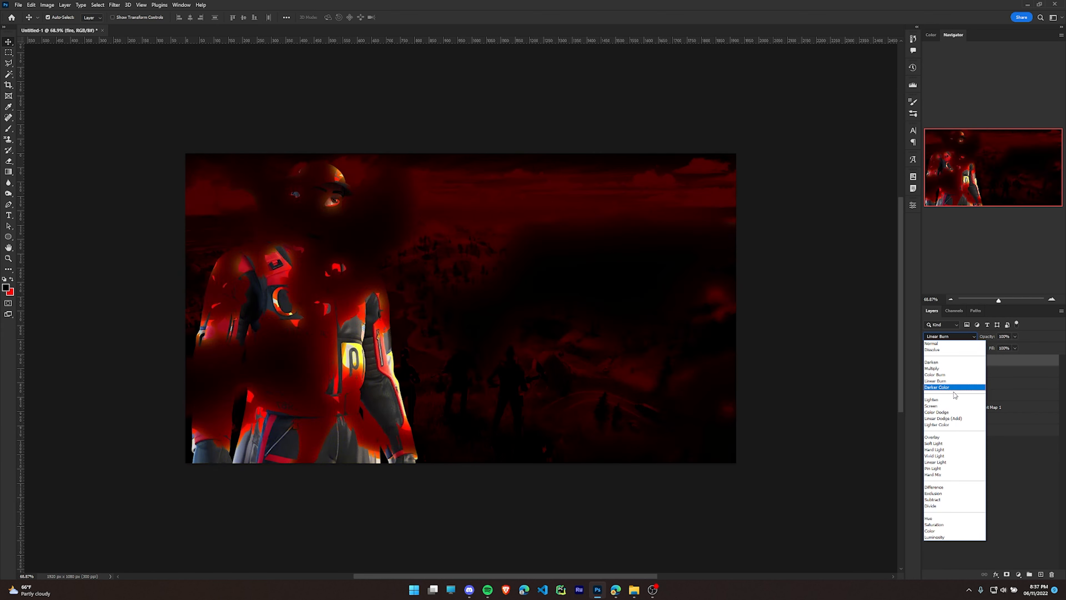
click(945, 406)
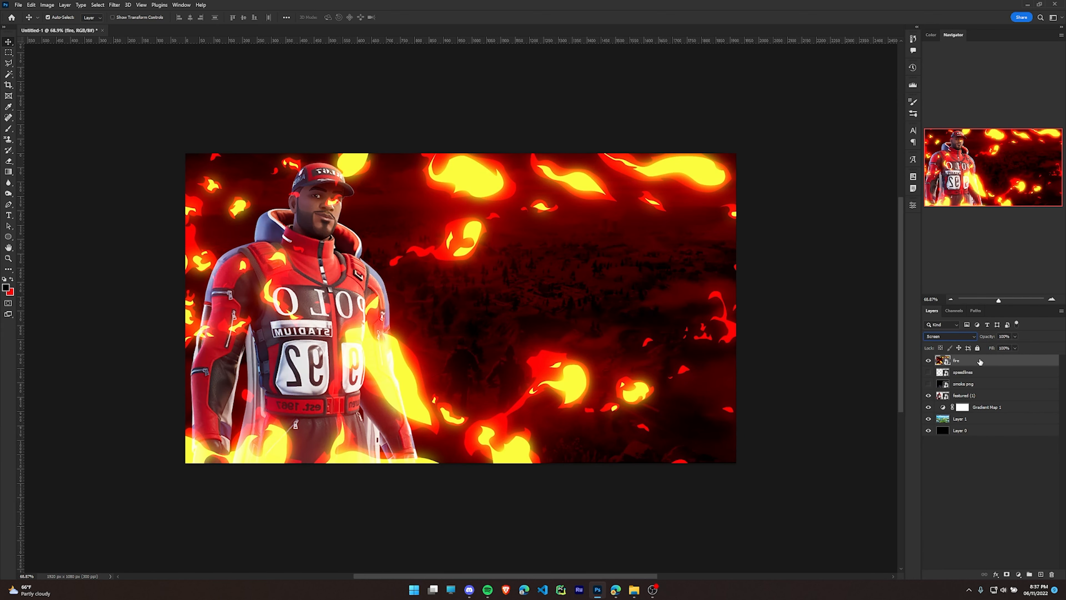
Move the fire layer below the character layer, directly above Gradient Map 1
drag(976, 362, 969, 397)
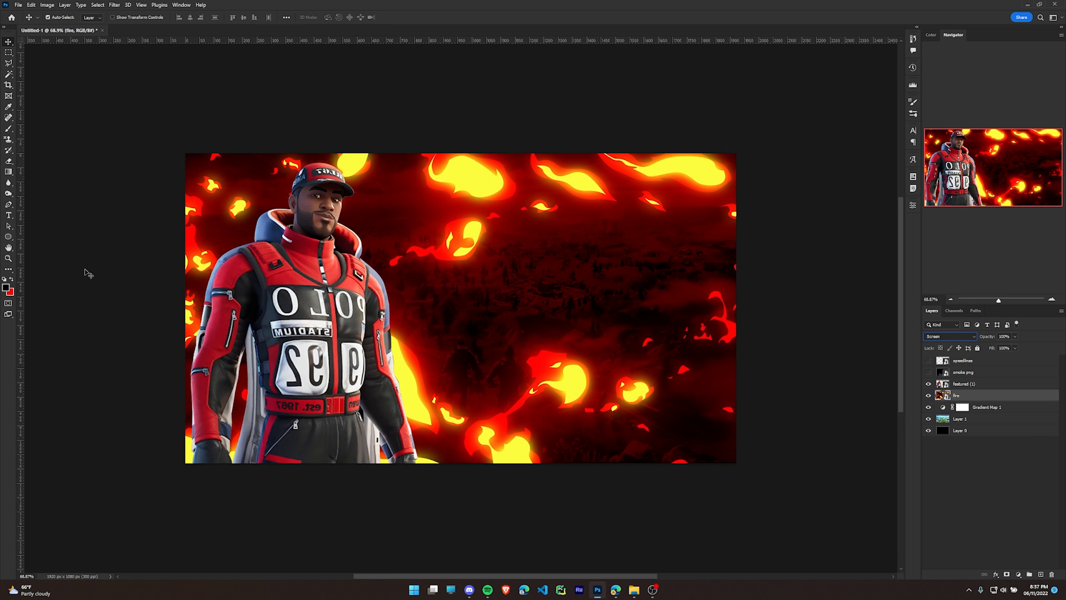
key(ctrl+shift+bracketright)
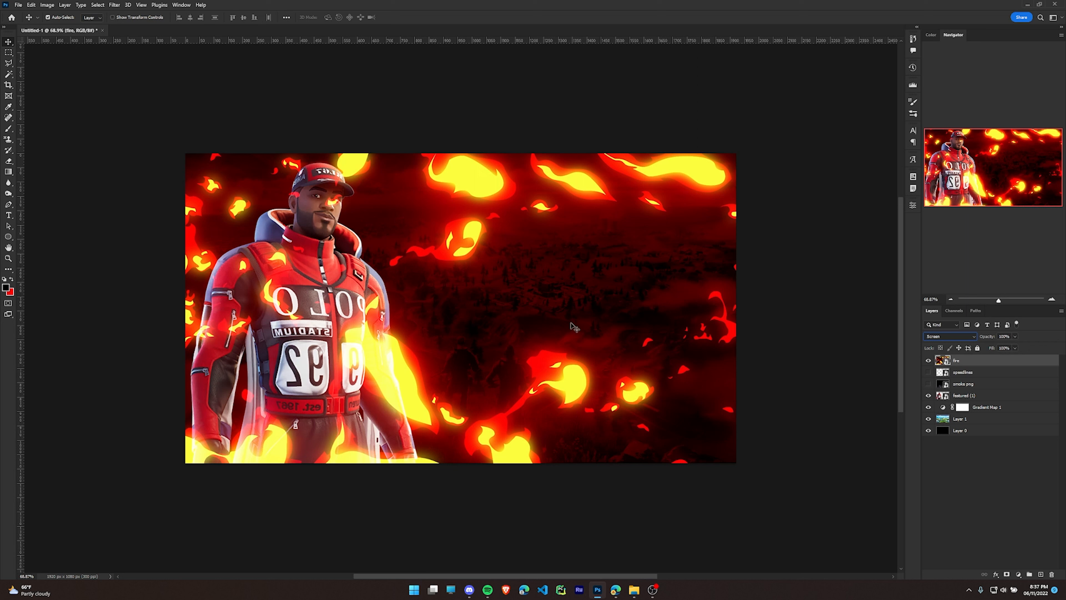
key(shift+alt+n)
key(shift+alt+s)
key(ctrl+bracketleft)
key(ctrl+bracketleft)
key(ctrl+bracketleft)
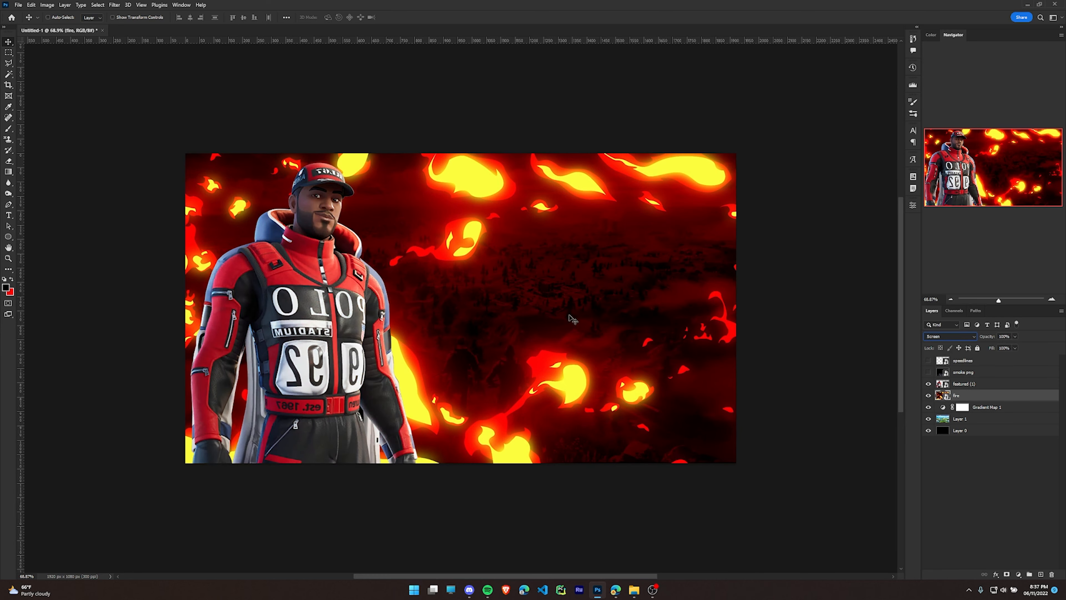
Scale the fire layer to about 116% and position it behind the character so it covers the whole canvas
key(ctrl+t)
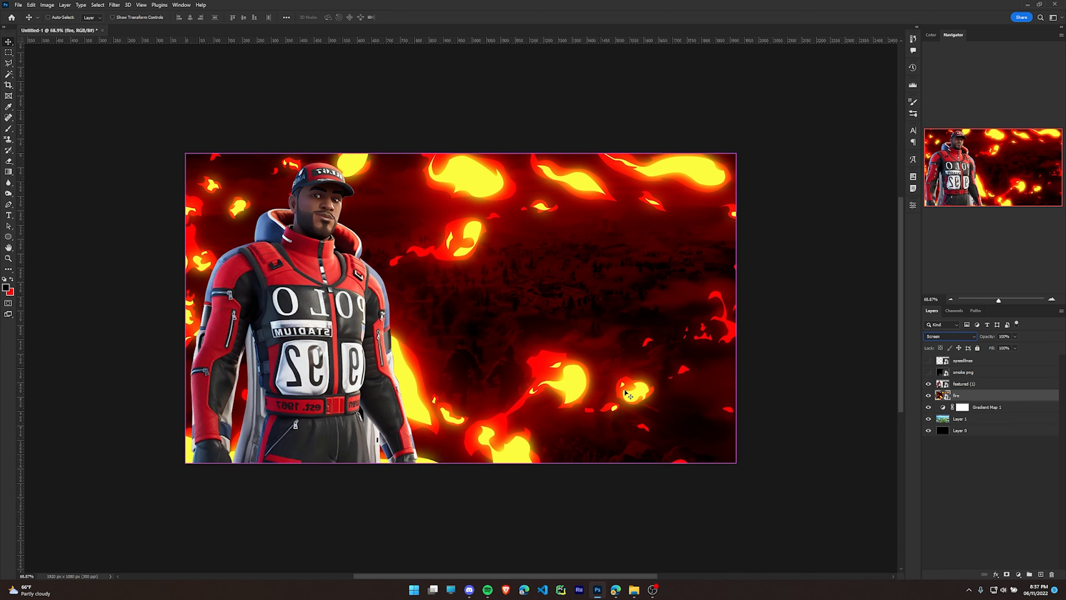
drag(618, 299, 551, 294)
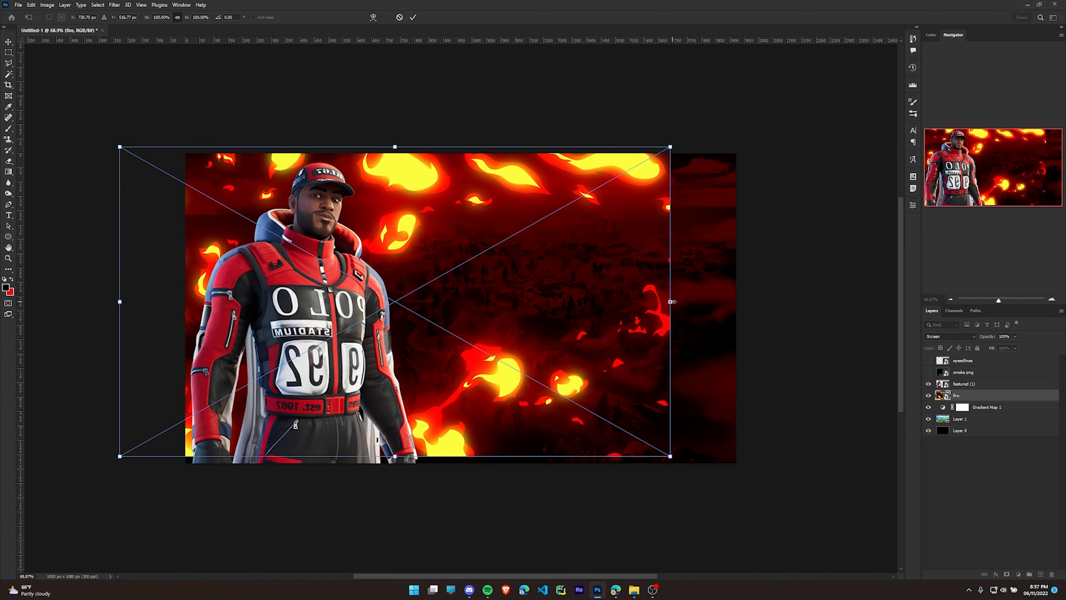
drag(673, 301, 749, 285)
drag(623, 250, 600, 287)
drag(708, 298, 741, 298)
drag(671, 345, 744, 296)
drag(812, 290, 590, 294)
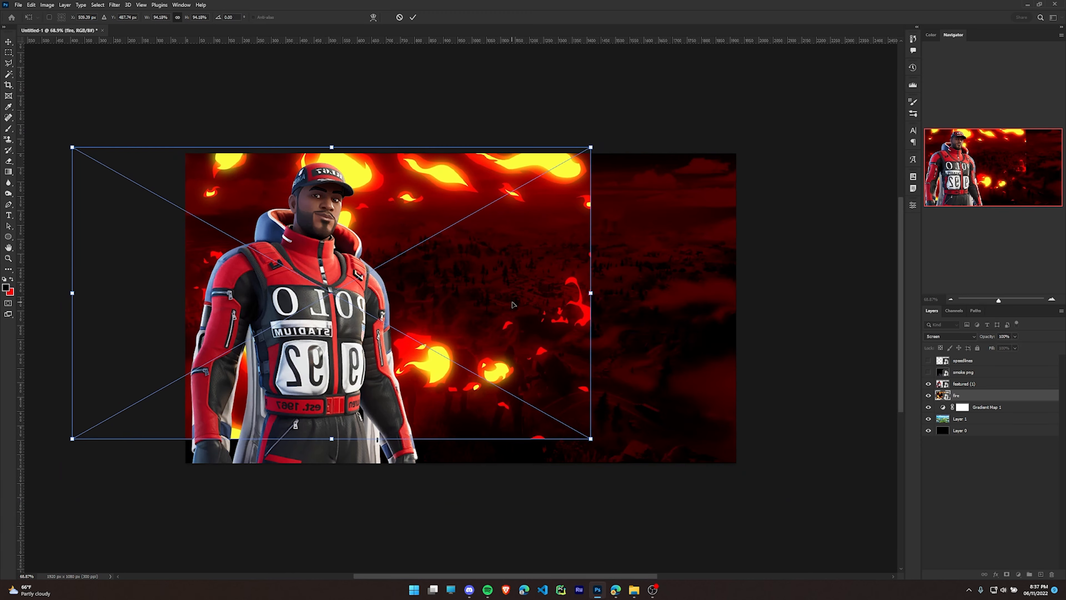
drag(512, 304, 639, 308)
drag(625, 308, 620, 308)
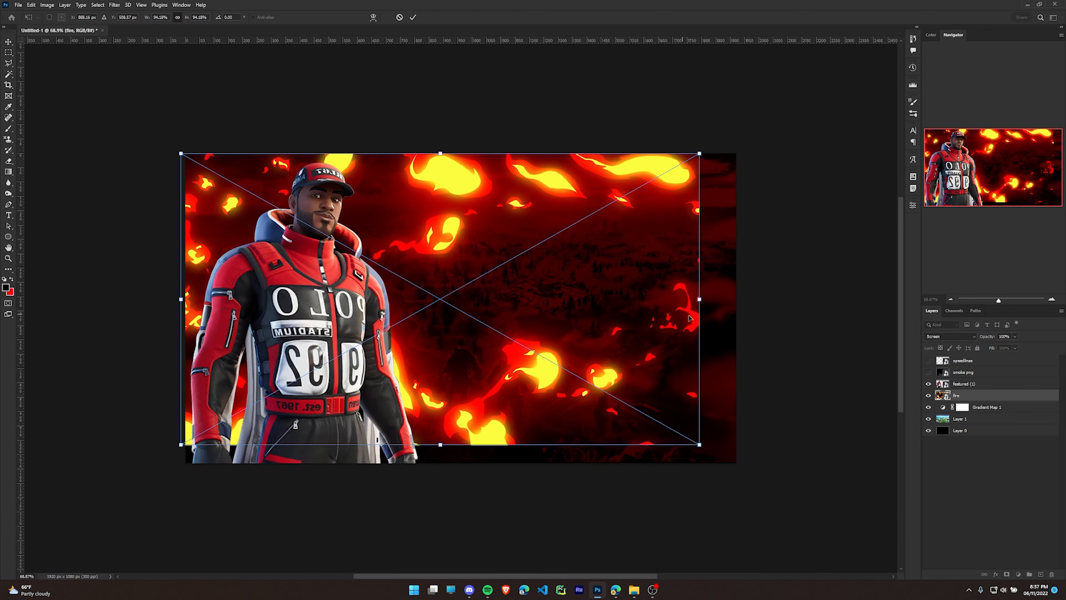
drag(700, 446, 821, 513)
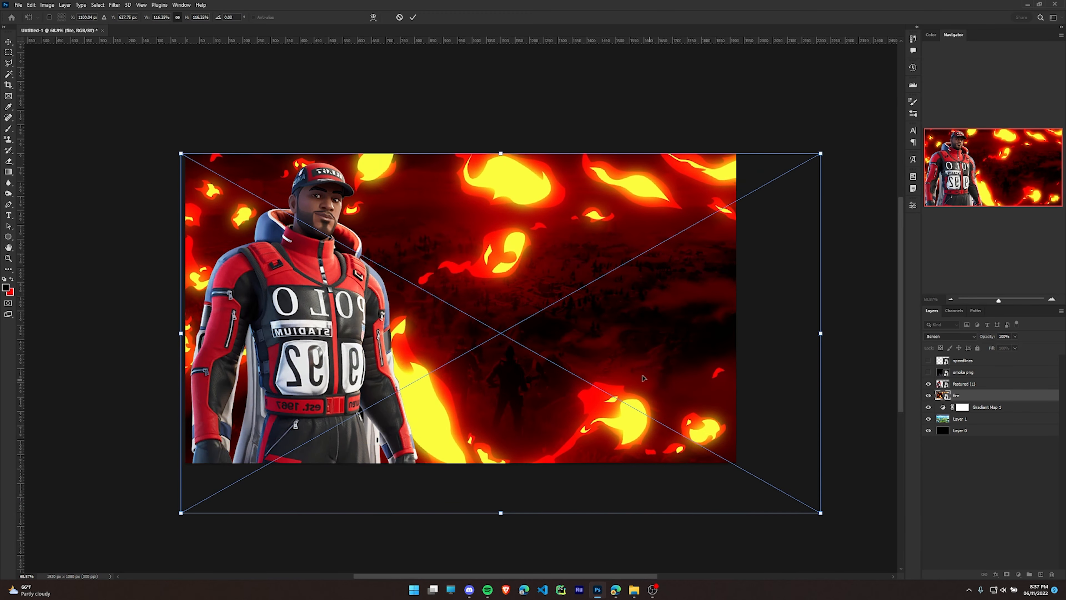
drag(631, 371, 494, 359)
drag(603, 327, 665, 321)
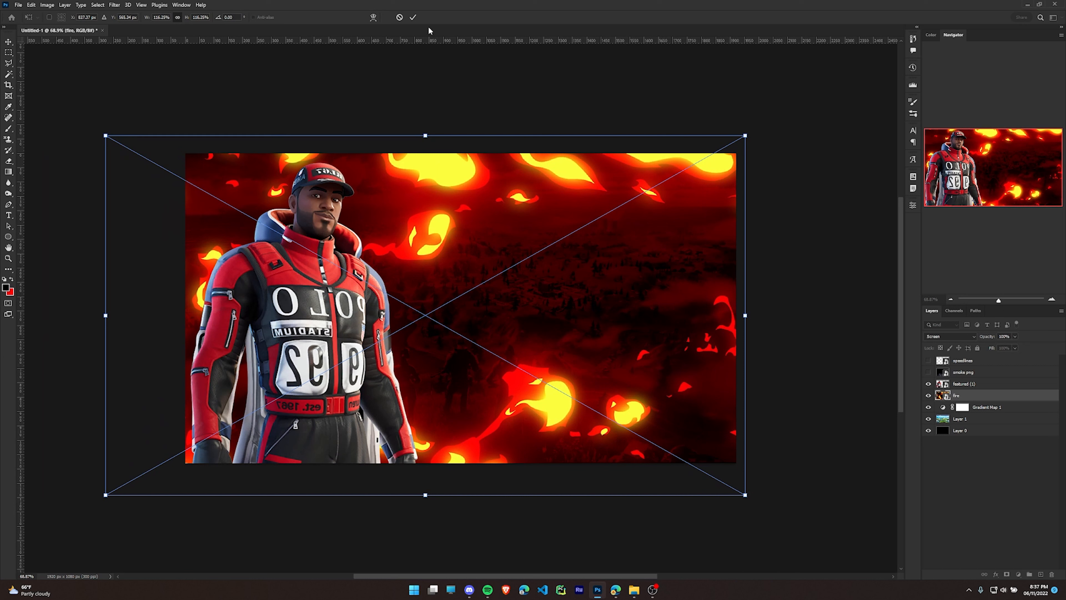
click(414, 18)
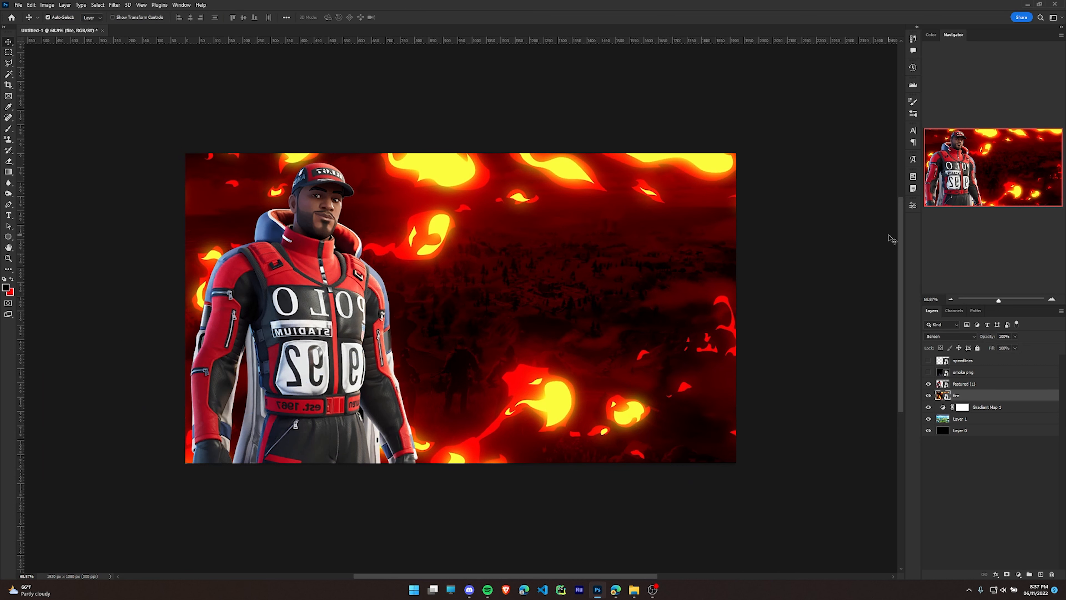
Show the smoke layer and set its blend mode to Screen
click(969, 372)
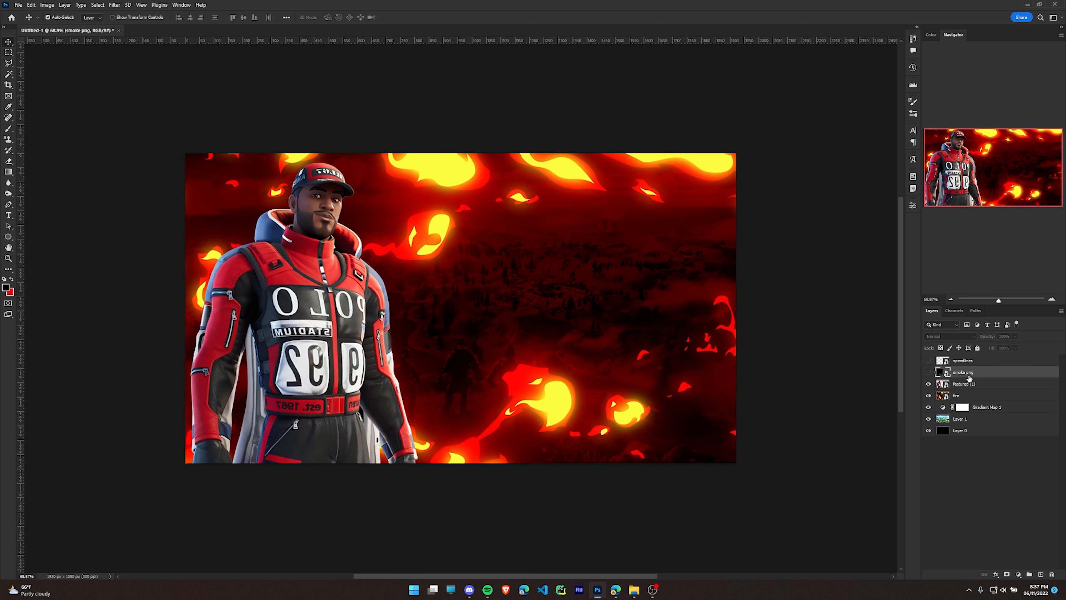
click(928, 372)
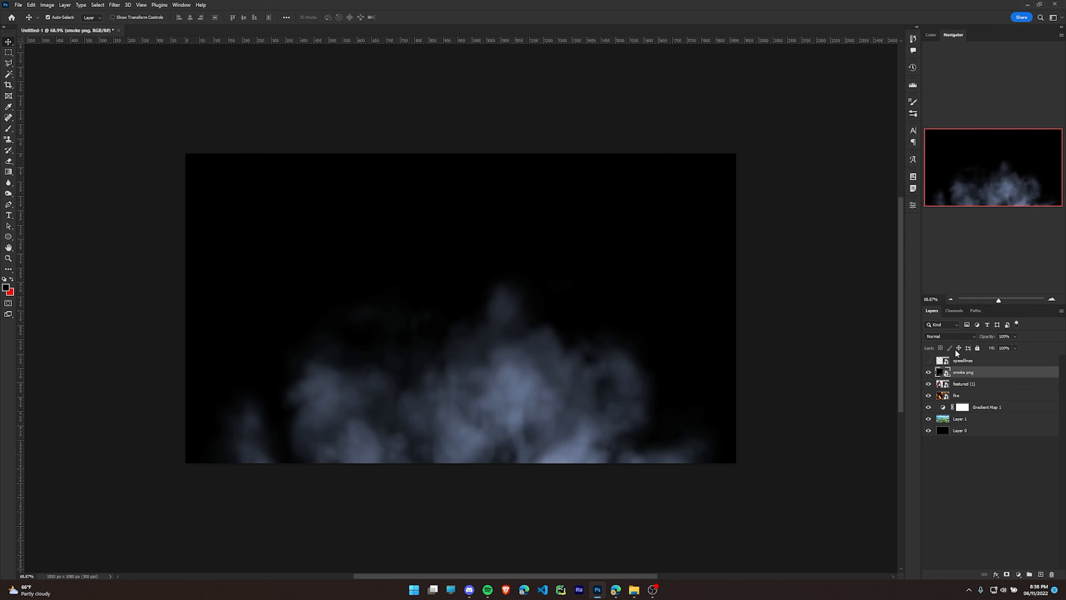
click(952, 335)
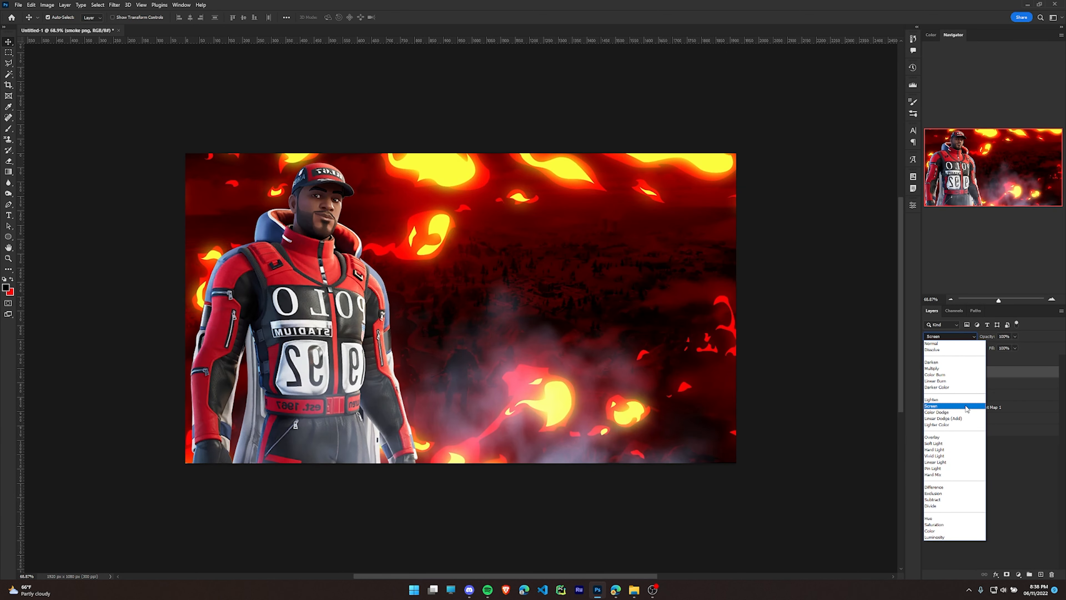
click(956, 343)
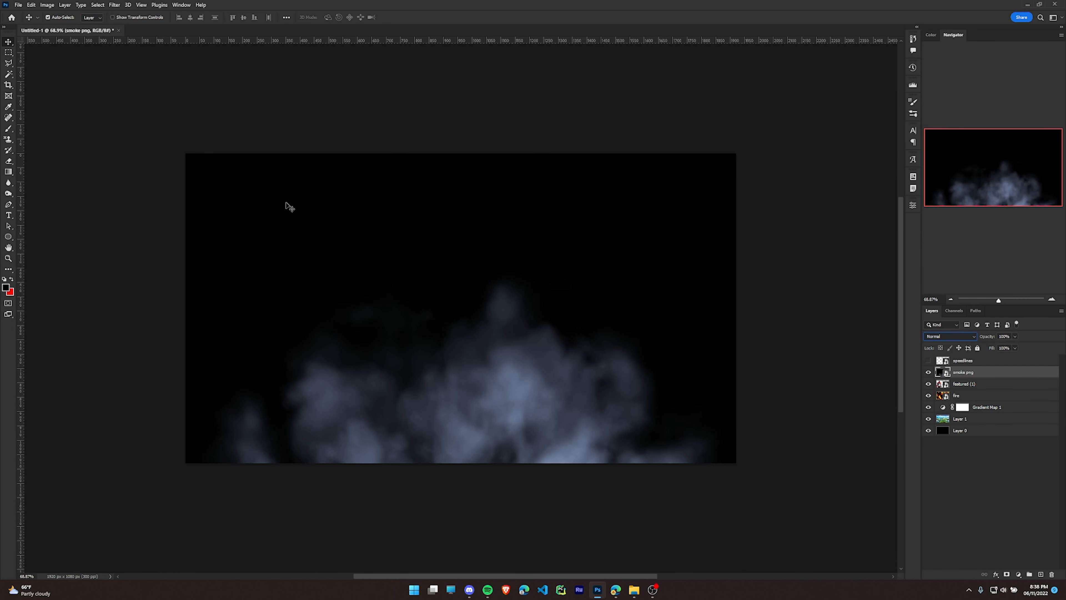
click(958, 336)
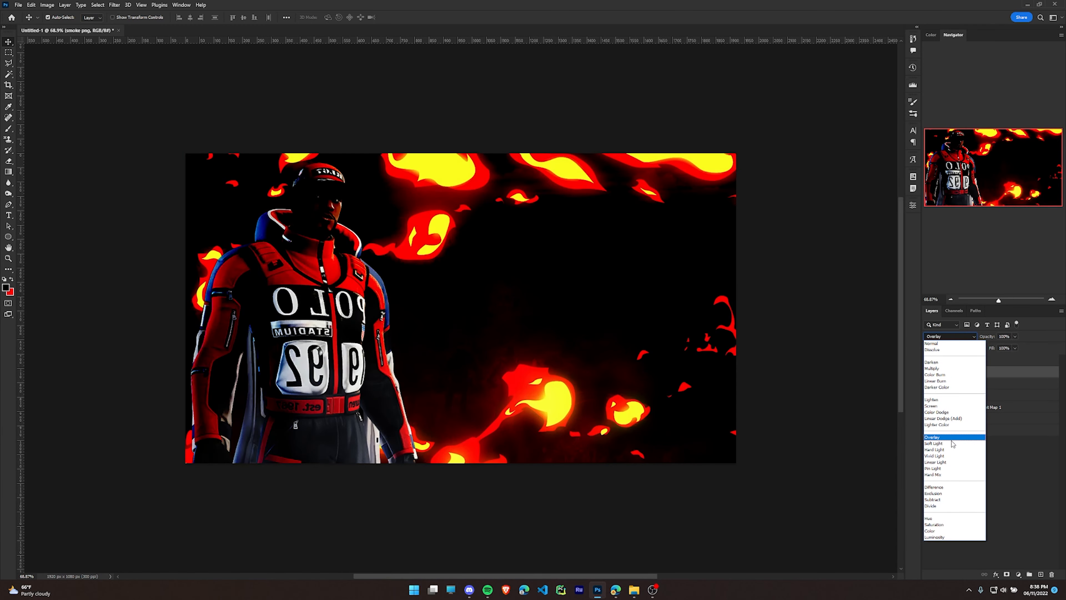
click(943, 406)
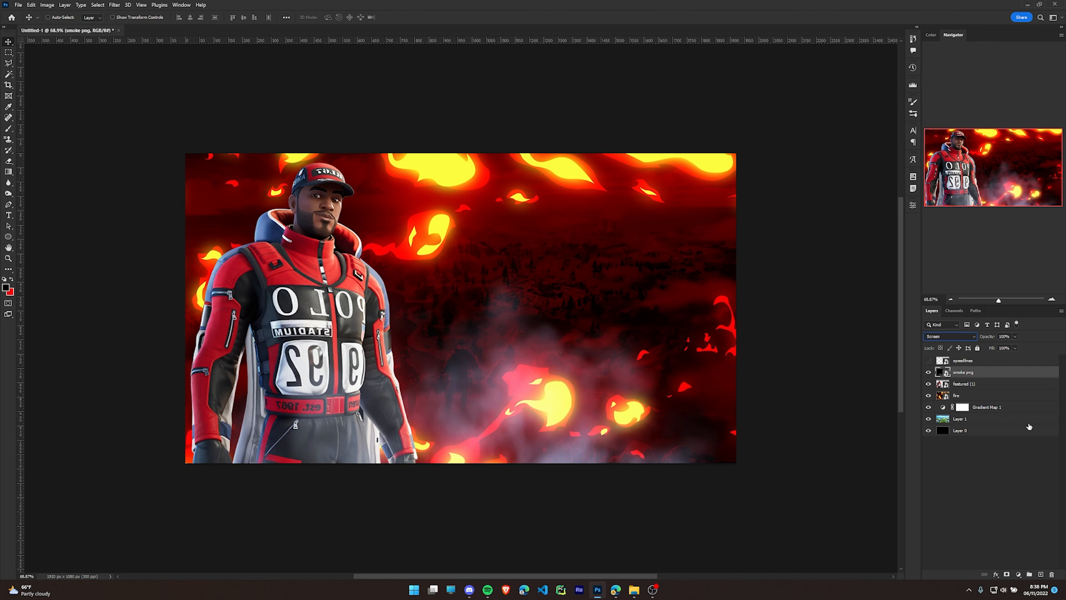
Transform the smoke layer so the smoke sits along the canvas's lower edge beside the character
key(ctrl+t)
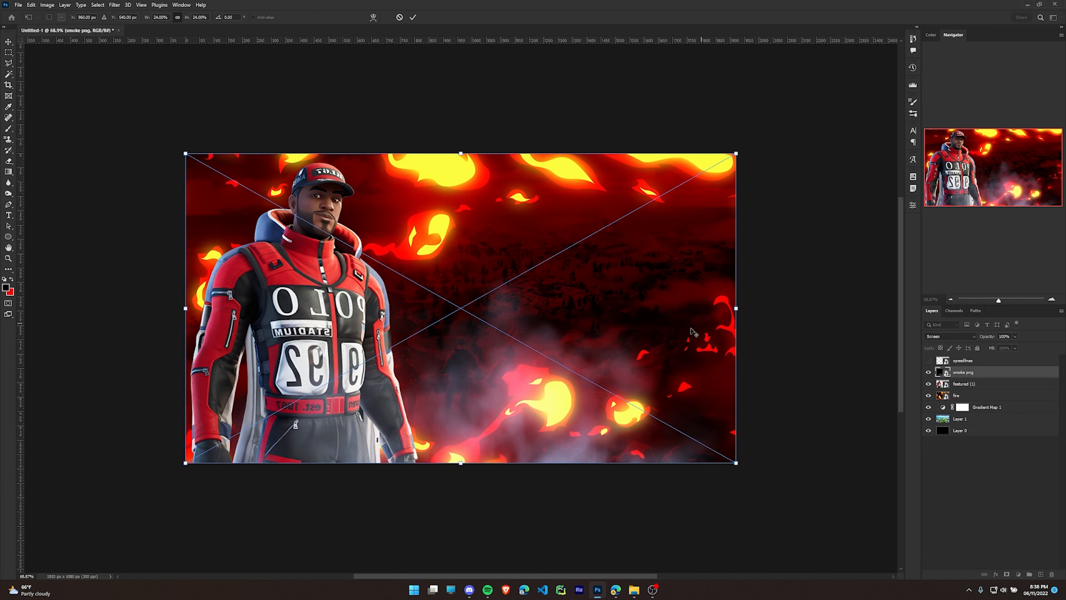
drag(621, 354, 644, 290)
drag(759, 244, 808, 235)
drag(652, 238, 643, 323)
click(413, 17)
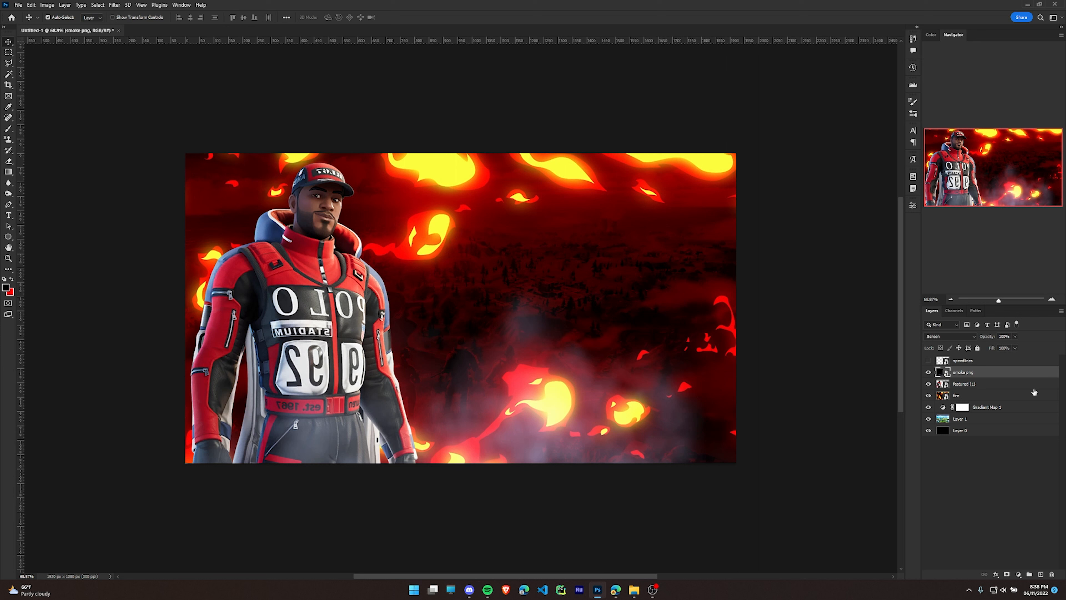
Add a new layer above the character and paint over the character with a large soft brush in red #ff0000
click(994, 384)
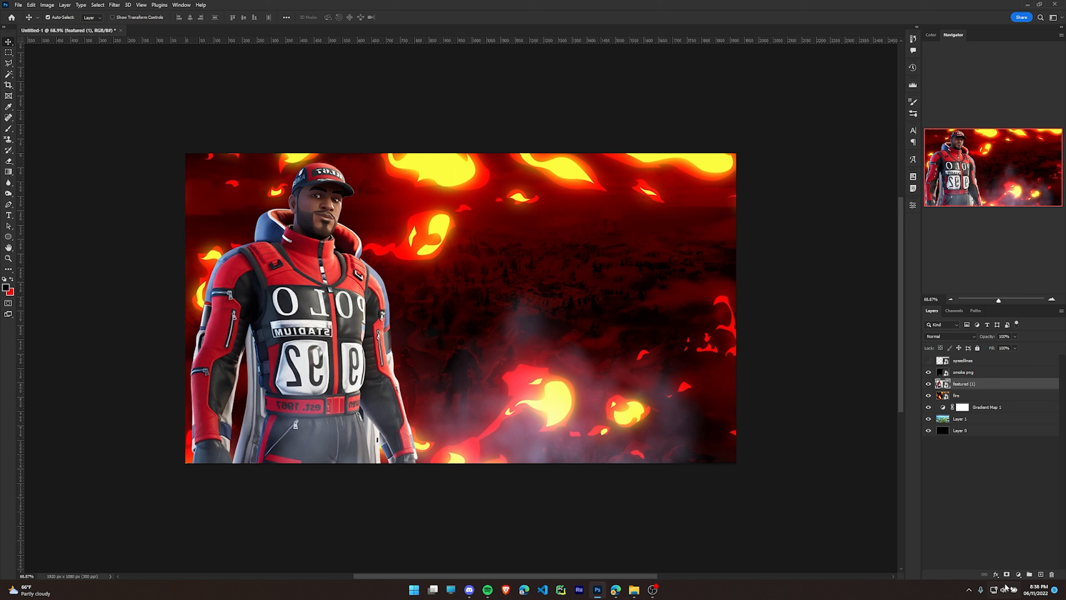
click(1040, 575)
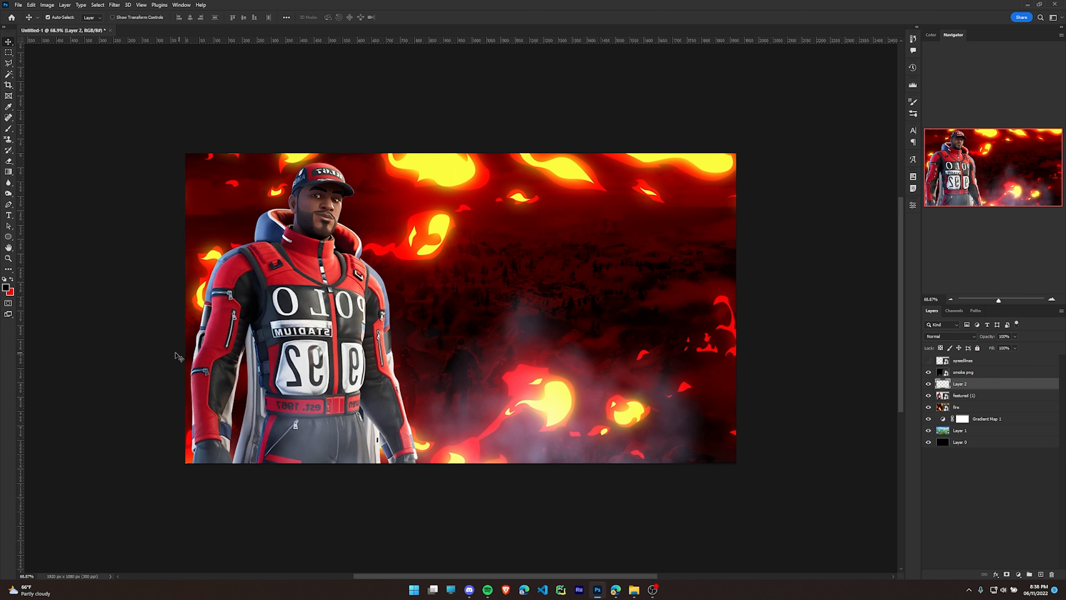
click(9, 129)
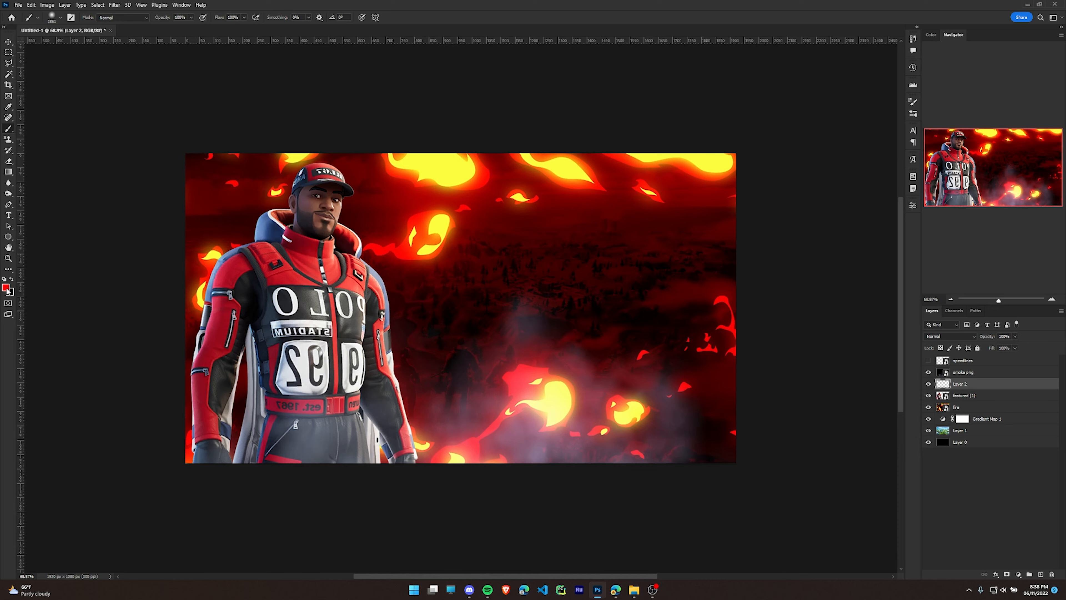
mouse_move(356, 280)
mouse_down()
mouse_move(284, 300)
mouse_move(132, 311)
mouse_up()
click(6, 287)
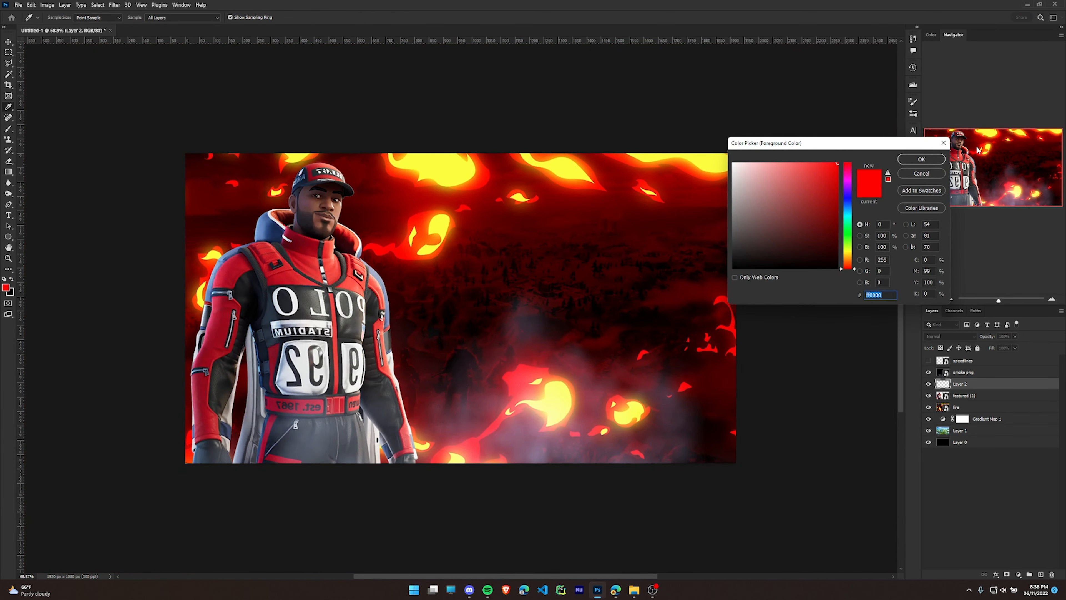
key(Return)
drag(440, 252, 339, 276)
drag(344, 418, 358, 426)
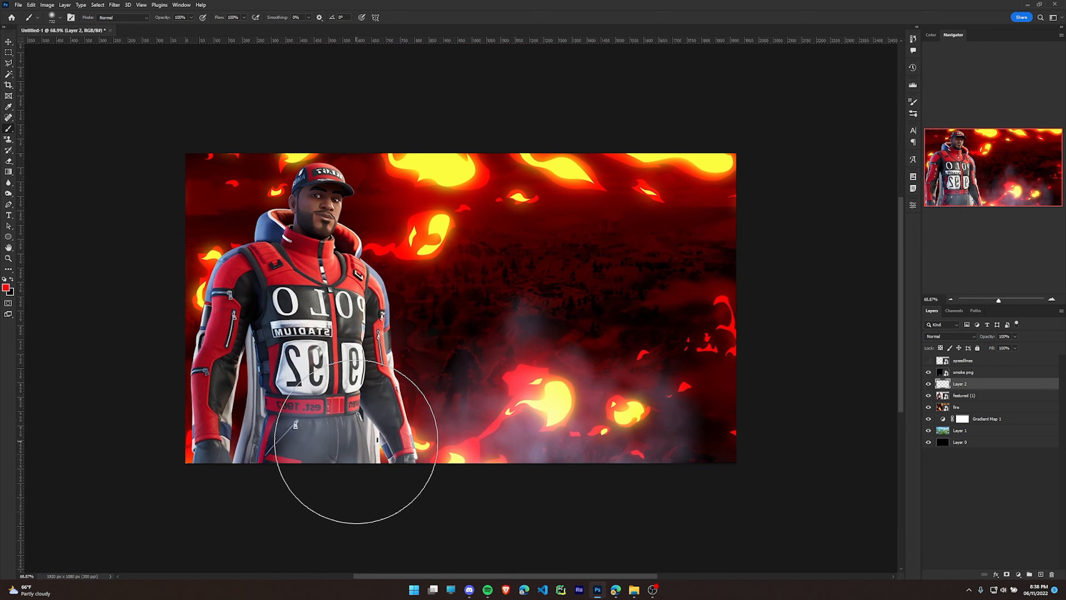
click(358, 440)
mouse_move(254, 388)
mouse_down()
mouse_move(214, 359)
mouse_move(216, 338)
mouse_move(321, 239)
mouse_up()
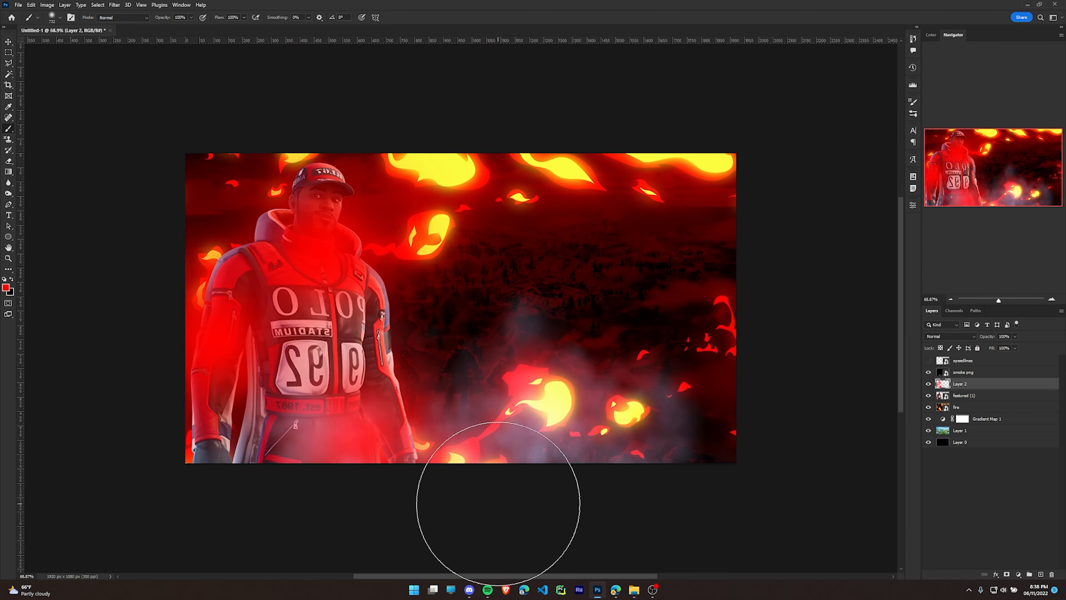
Set the red paint layer to Linear Dodge (Add) with about 39% fill and compare the character with and without it
click(972, 336)
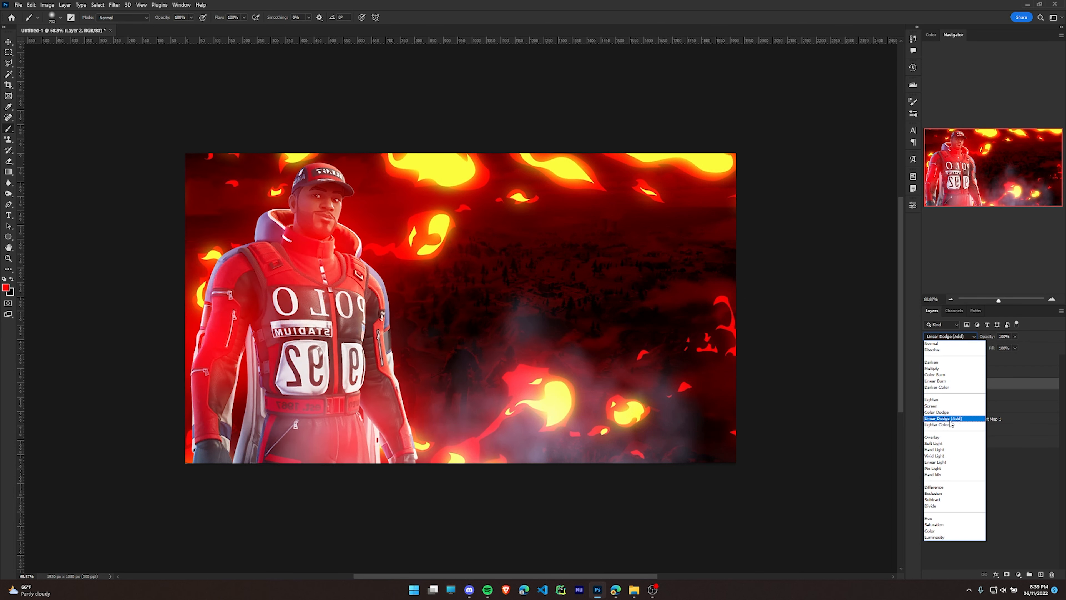
click(947, 419)
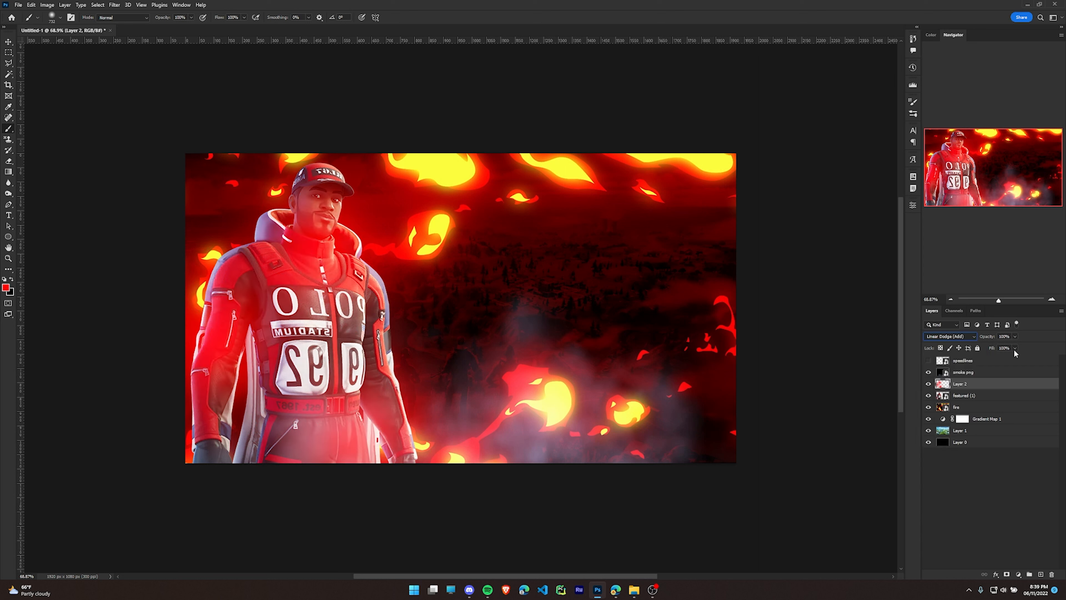
mouse_move(994, 356)
mouse_down()
mouse_move(985, 356)
mouse_move(1019, 357)
mouse_move(991, 356)
mouse_up()
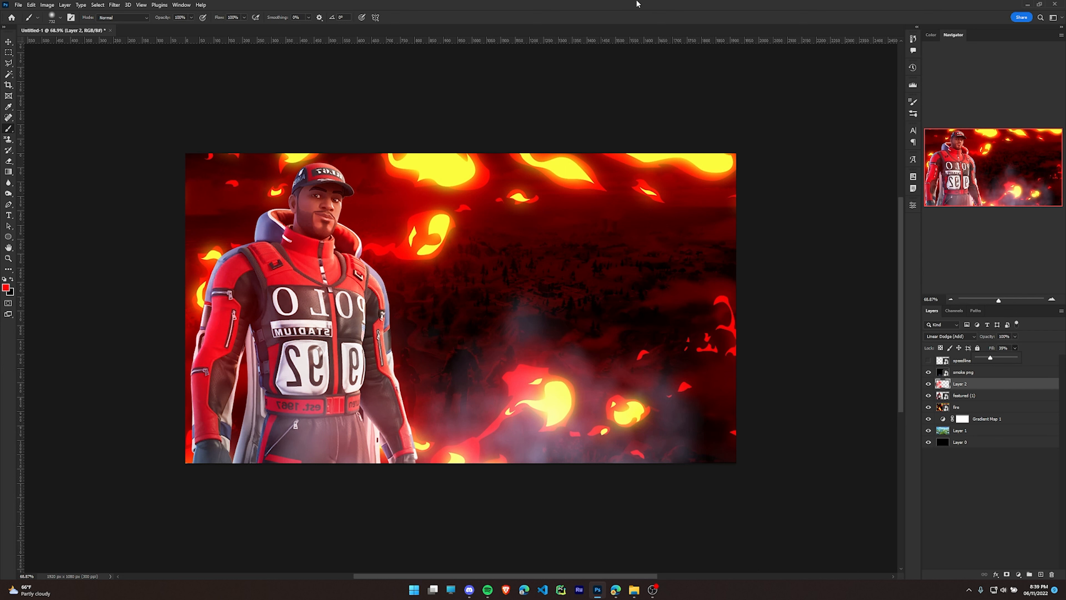
click(9, 44)
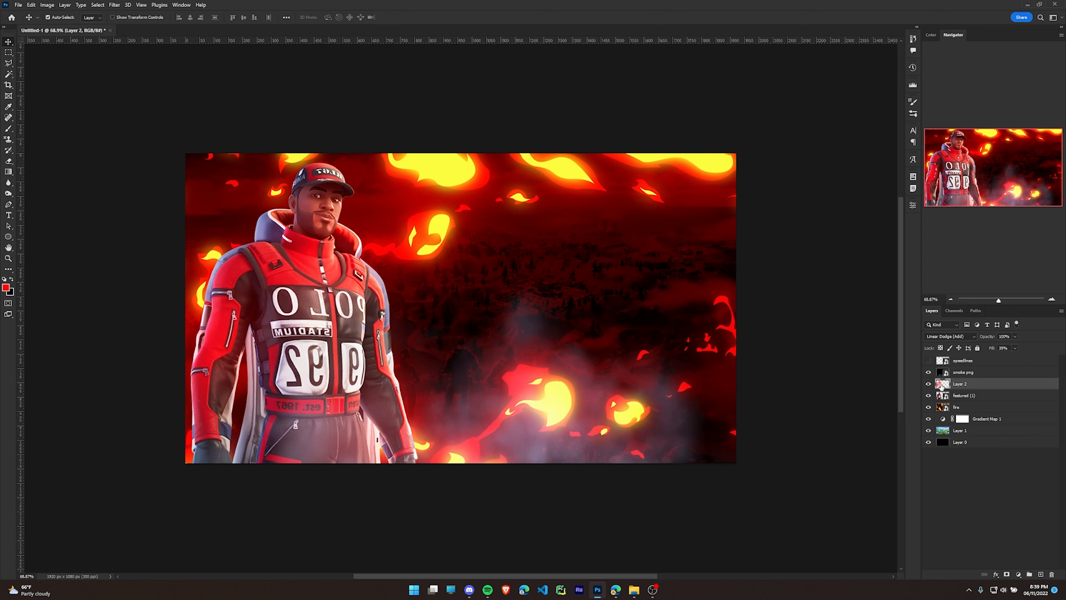
click(928, 384)
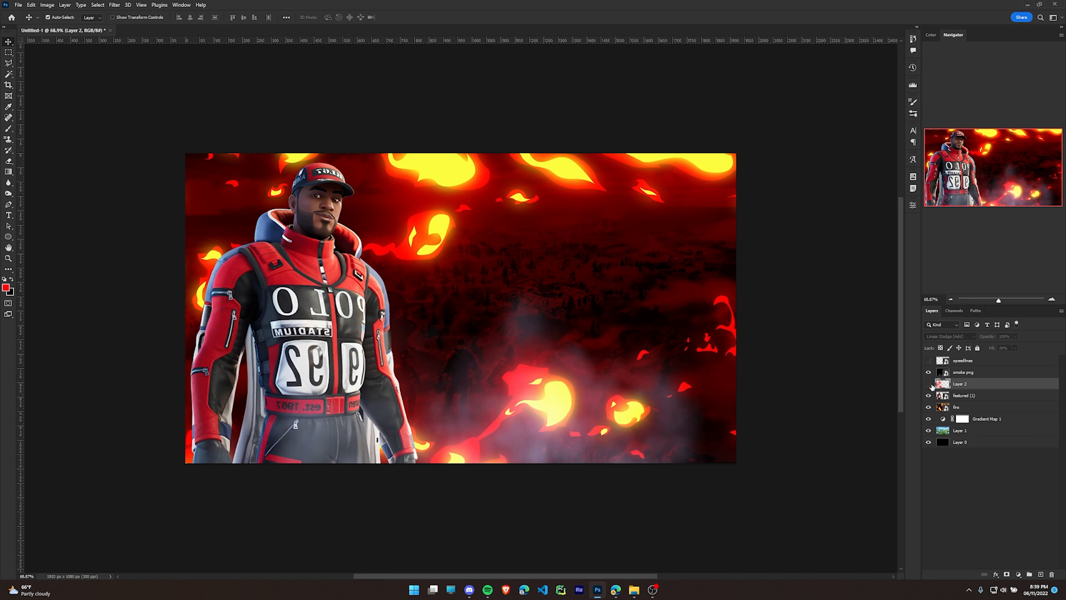
click(928, 384)
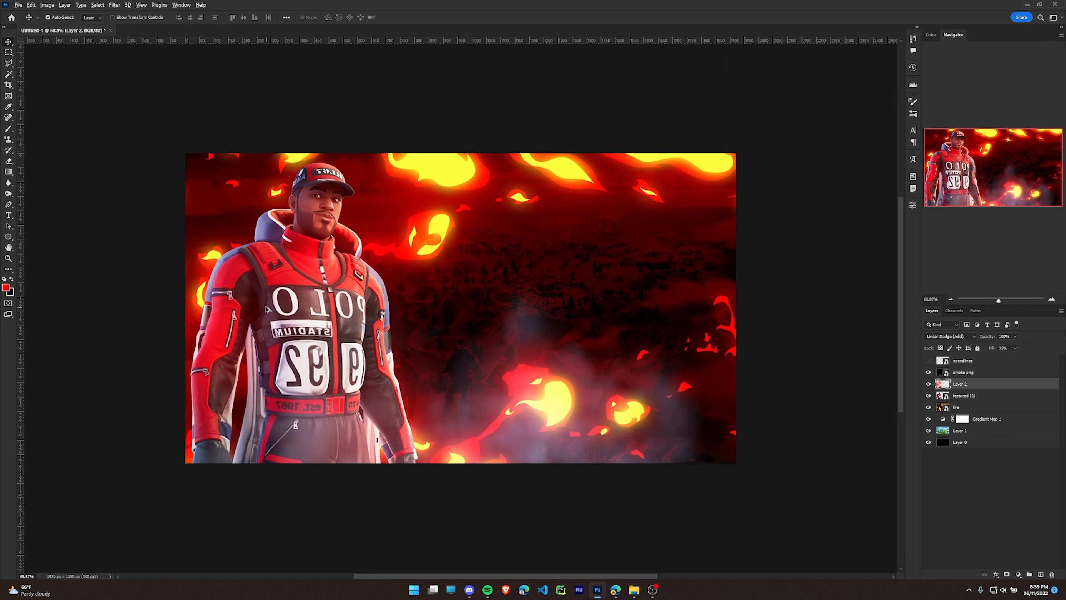
scroll(257, 296, up, 4)
scroll(257, 297, down, 4)
Add another layer above the red one and paint soft, lighter red spots over the character
click(1041, 575)
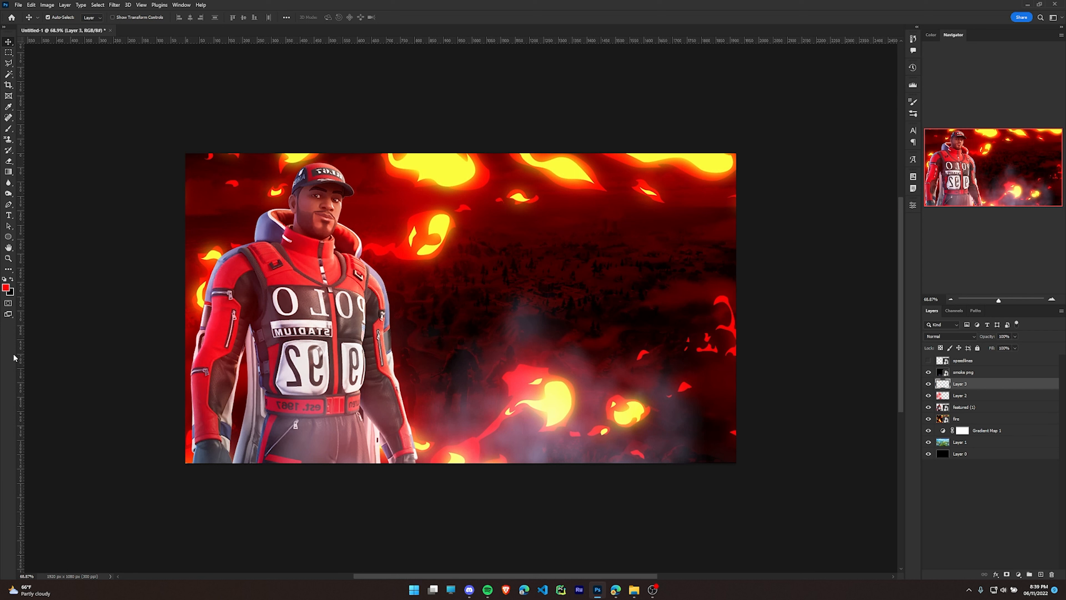
click(6, 288)
mouse_move(782, 168)
mouse_down()
mouse_move(810, 166)
mouse_move(791, 160)
mouse_up()
click(912, 161)
key(b)
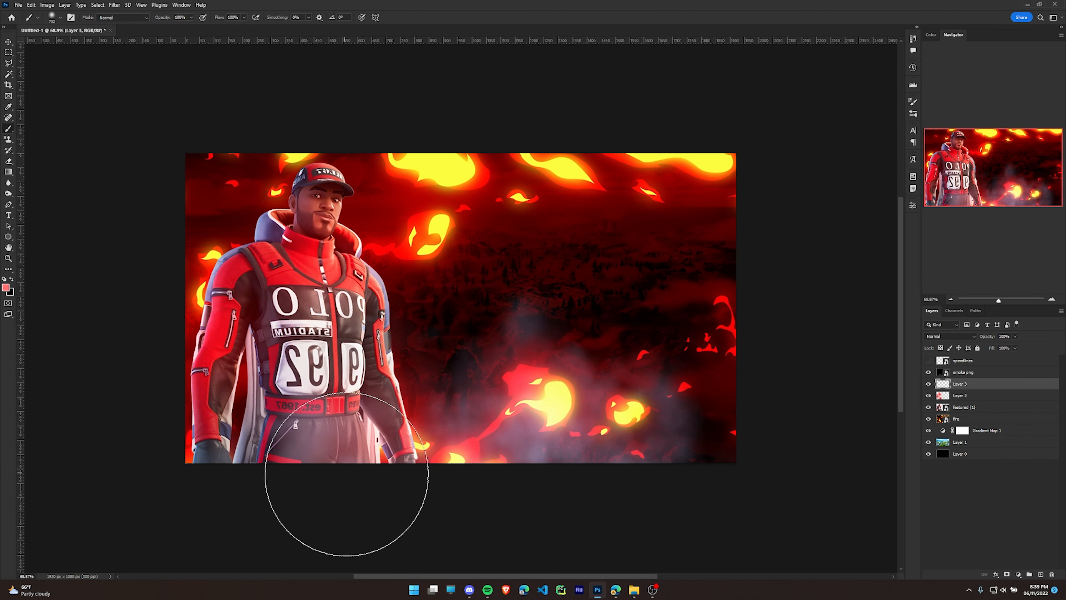
click(346, 474)
click(193, 349)
click(349, 305)
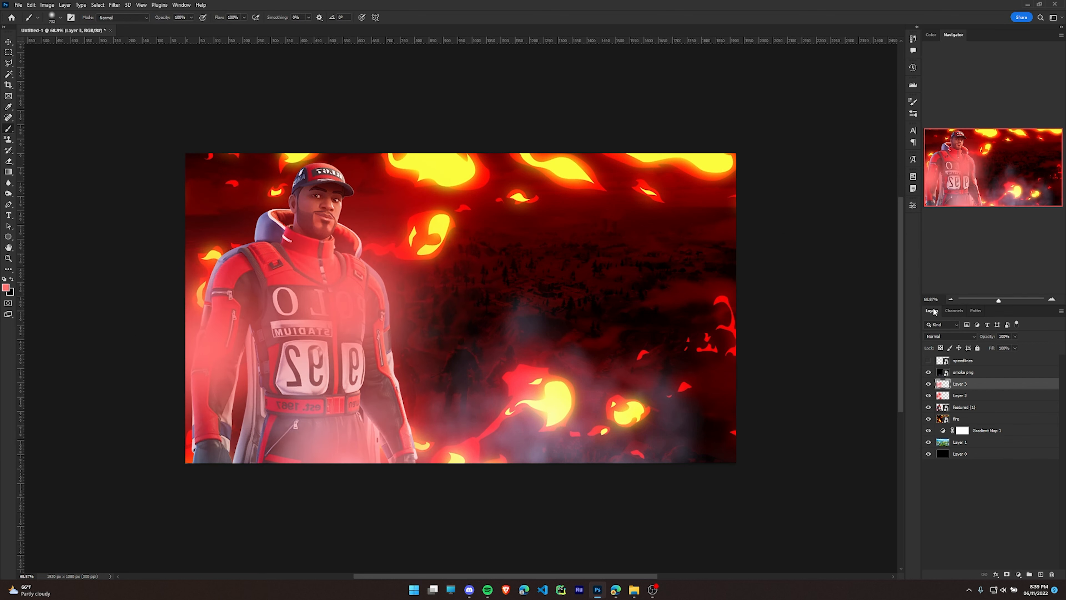
Set the lighter red layer to Hard Light with about 43% fill and compare the character with both paint layers hidden
click(950, 336)
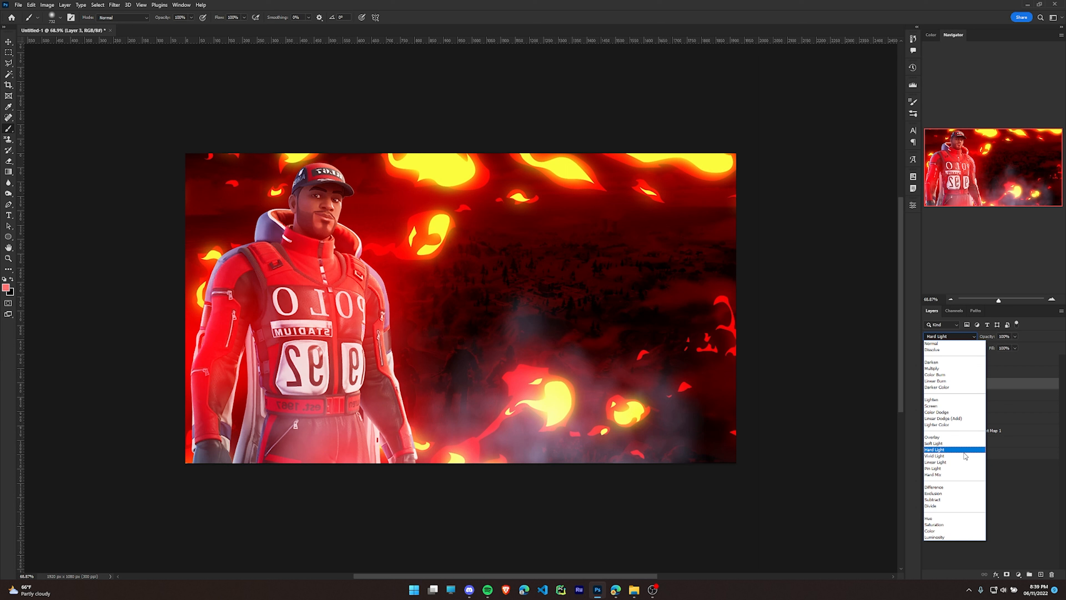
click(964, 452)
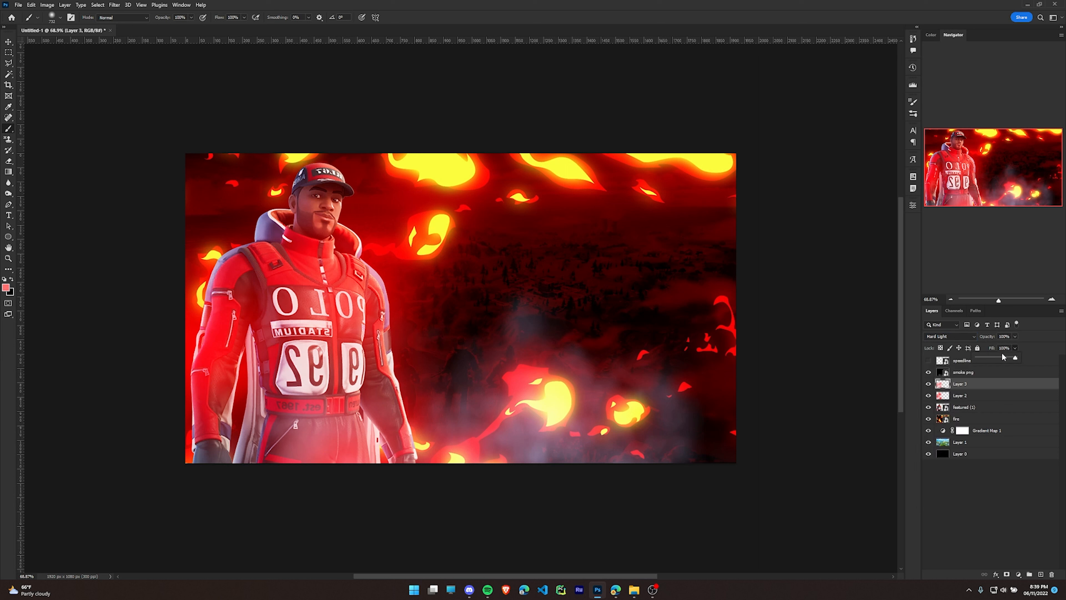
drag(1002, 357, 998, 358)
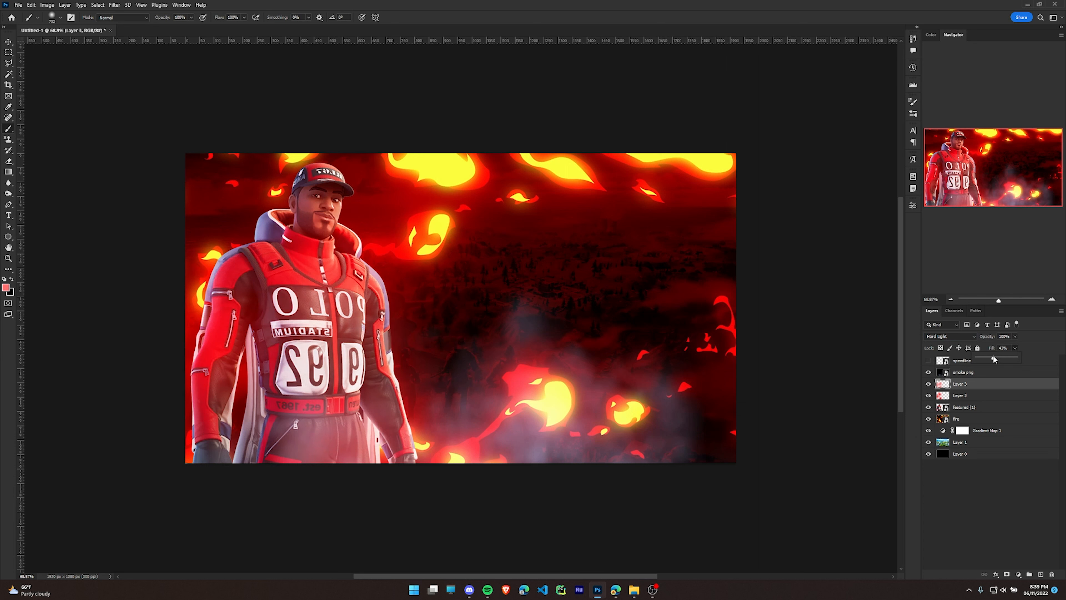
click(984, 385)
drag(928, 386, 928, 395)
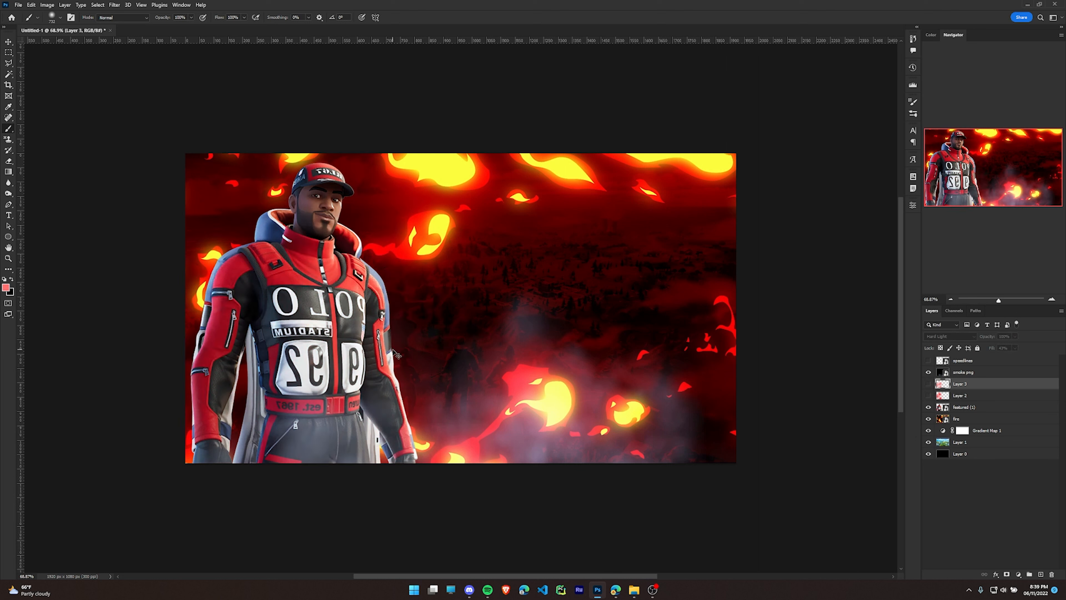
key(ctrl+z)
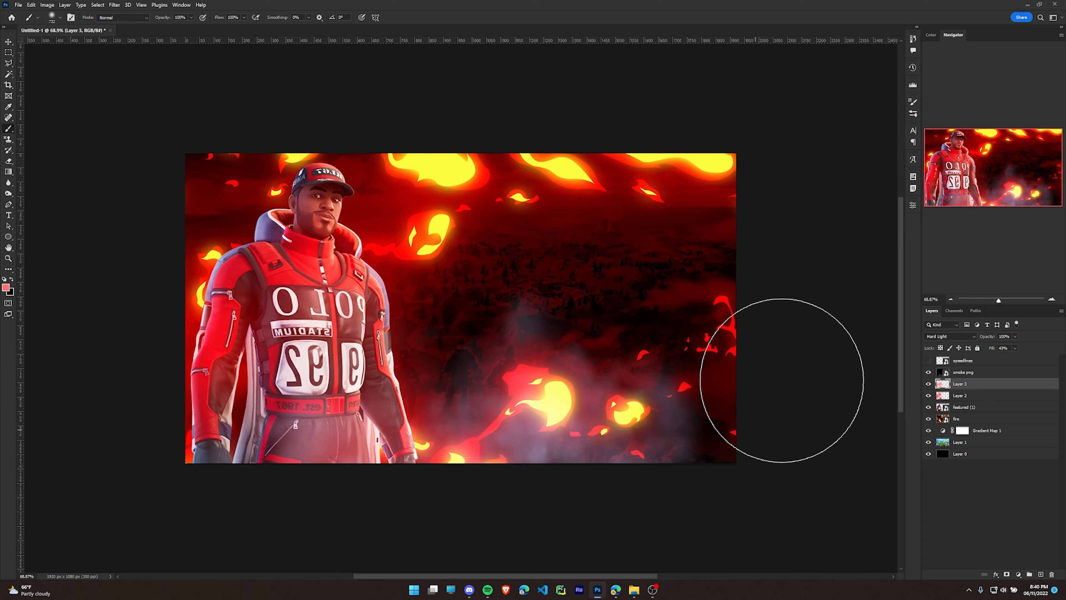
drag(537, 313, 586, 378)
key(ctrl+z)
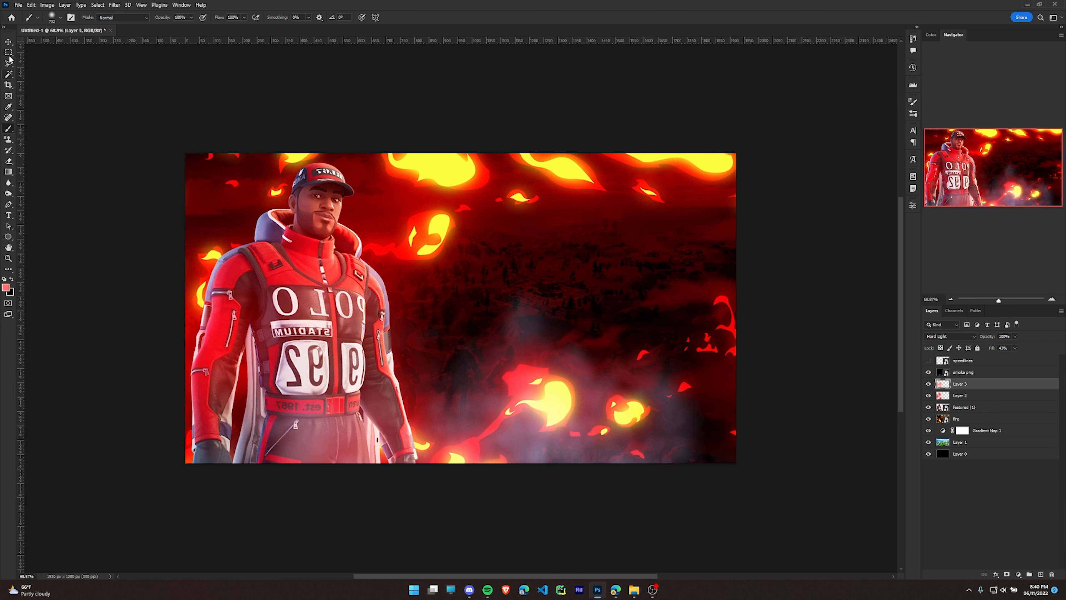
Place a vertical guide just beyond the character's outstretched arm, separating the character from the empty background
click(8, 42)
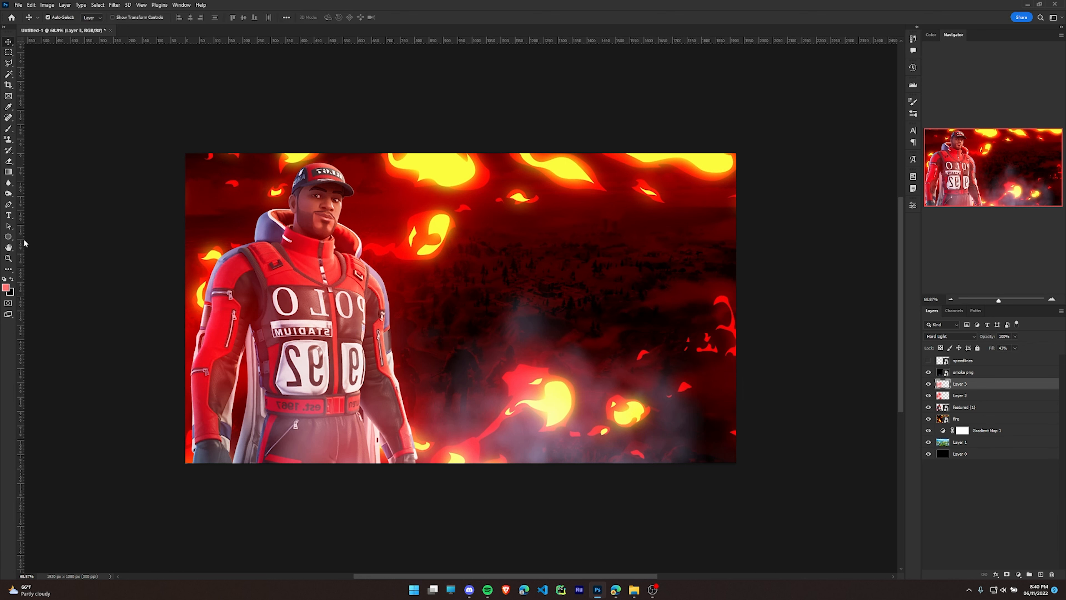
drag(22, 239, 424, 331)
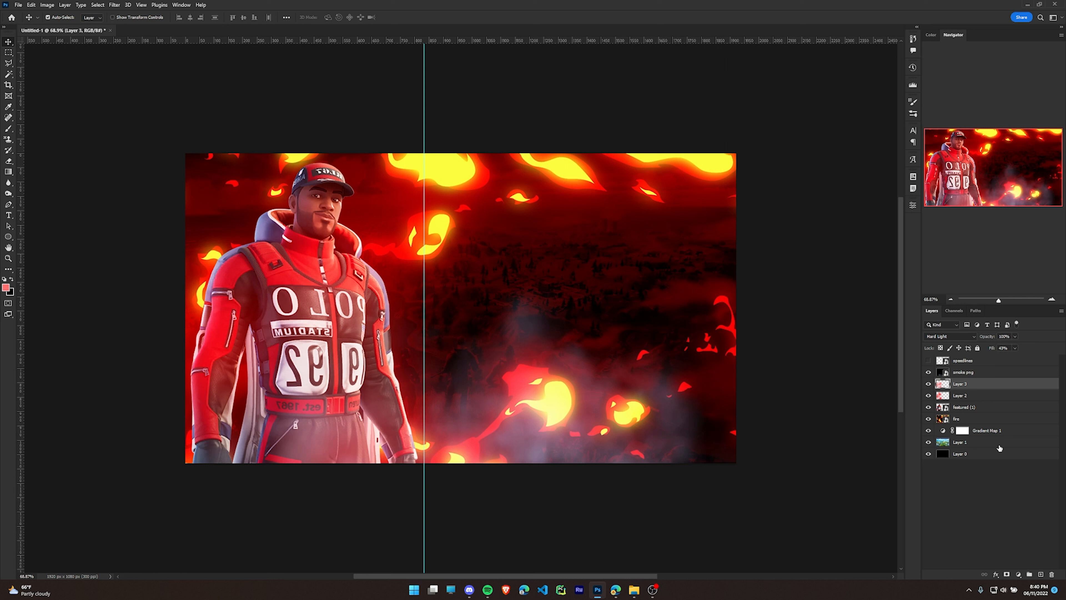
Add a new empty layer directly above Gradient Map 1, beneath the fire layer
click(1033, 433)
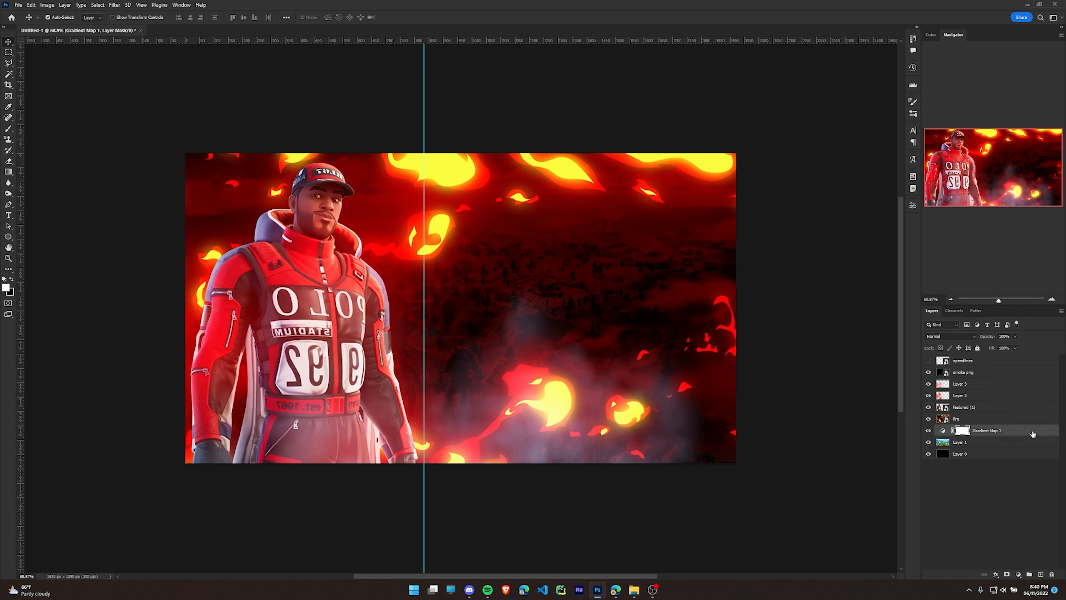
click(947, 442)
click(1000, 435)
click(1040, 575)
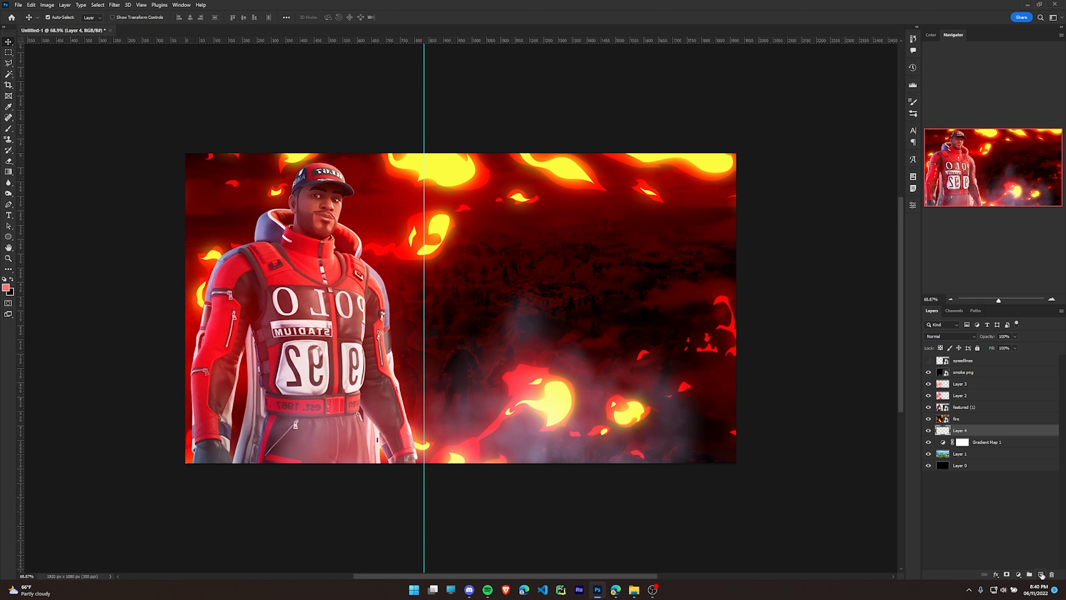
Paint soft black shading behind the character on the new layer with a large brush
key(b)
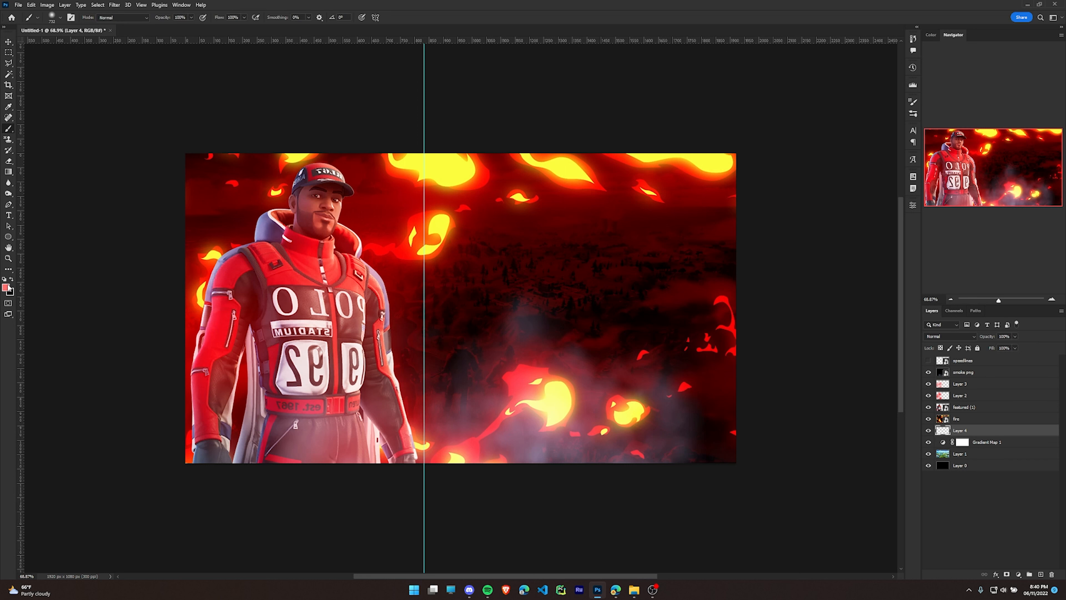
key(x)
key(x)
key(x)
key(x)
key(x)
key(x)
mouse_move(223, 236)
mouse_down()
mouse_move(252, 237)
mouse_move(221, 443)
mouse_up()
drag(294, 372, 279, 202)
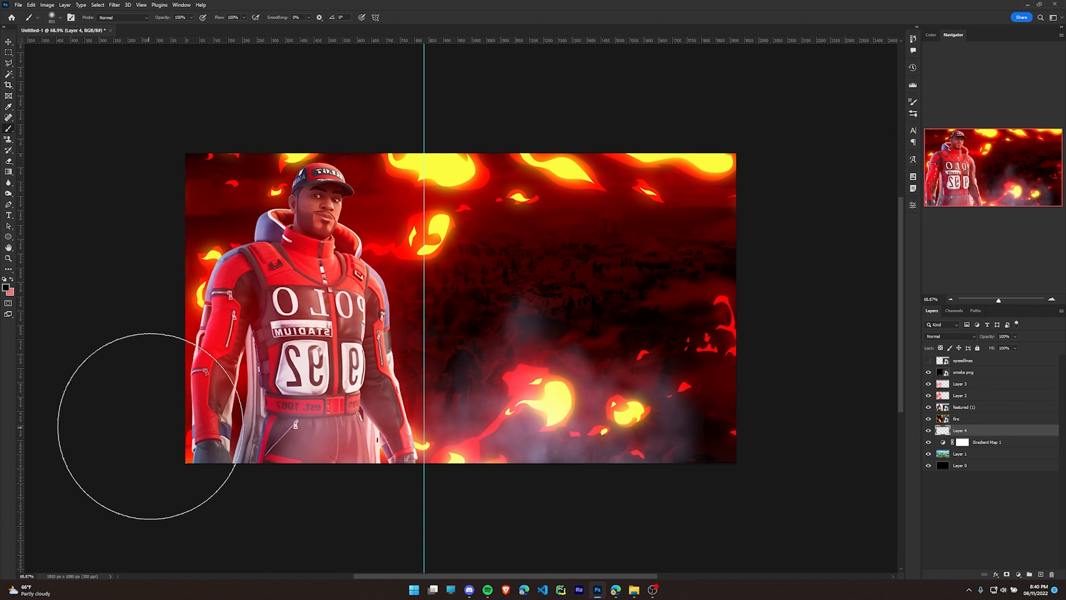
key(x)
mouse_move(238, 238)
mouse_down()
mouse_move(284, 191)
mouse_move(707, 207)
mouse_move(409, 464)
mouse_move(435, 431)
mouse_up()
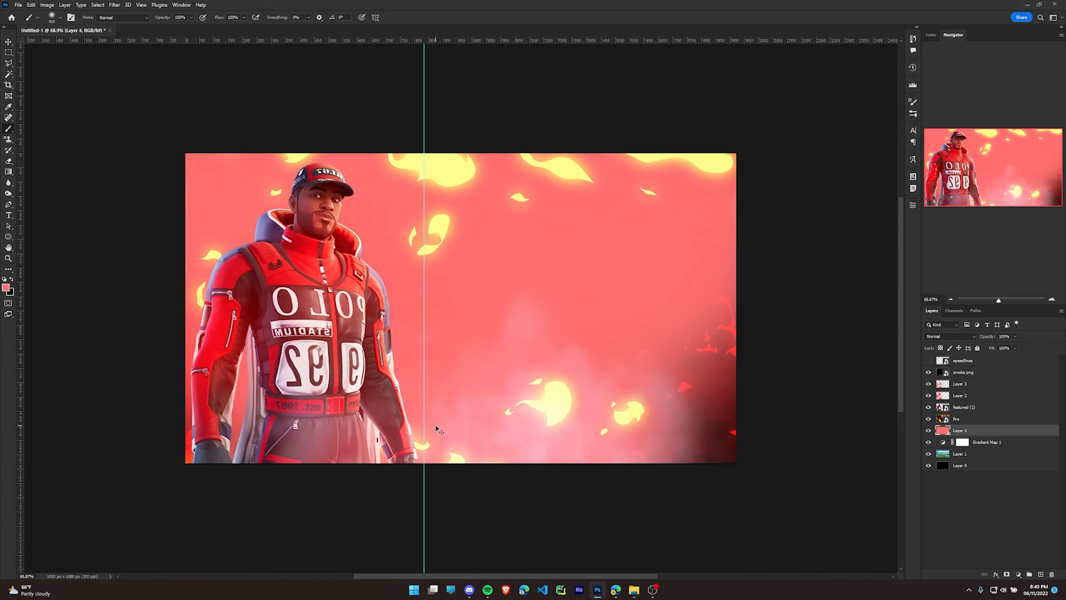
key(ctrl+z)
key(x)
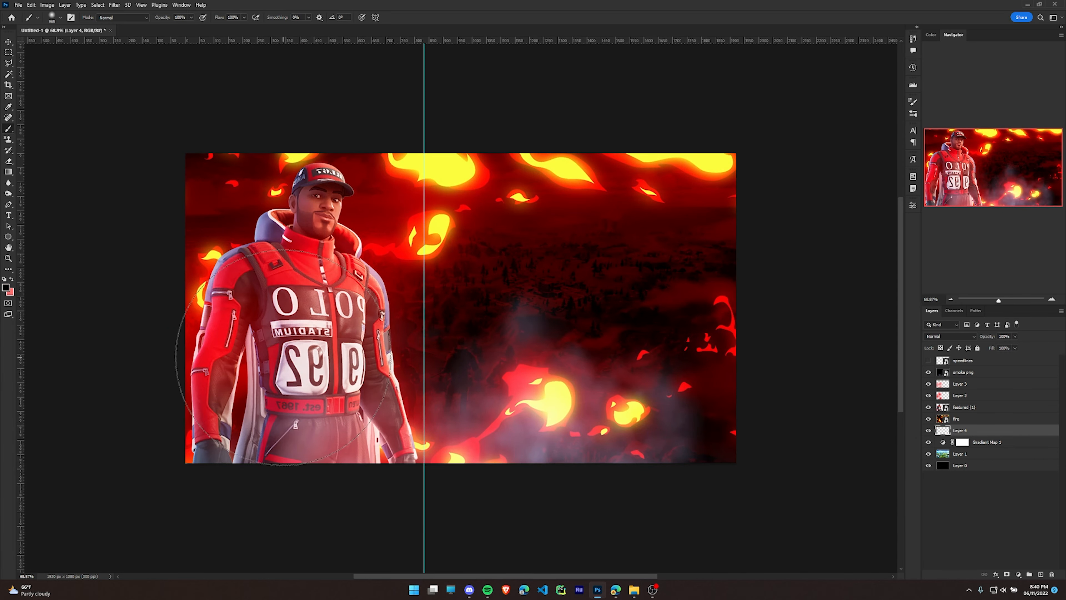
Darken the background around the character with broad soft black strokes and set the shading layer, Layer 4, to Soft Light
drag(258, 247, 331, 246)
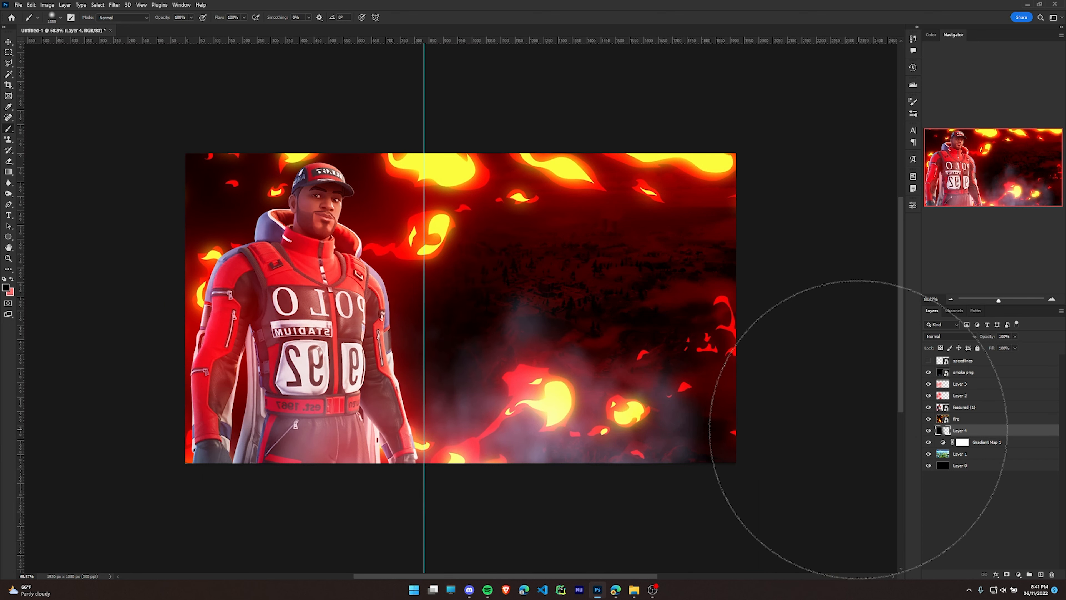
click(970, 336)
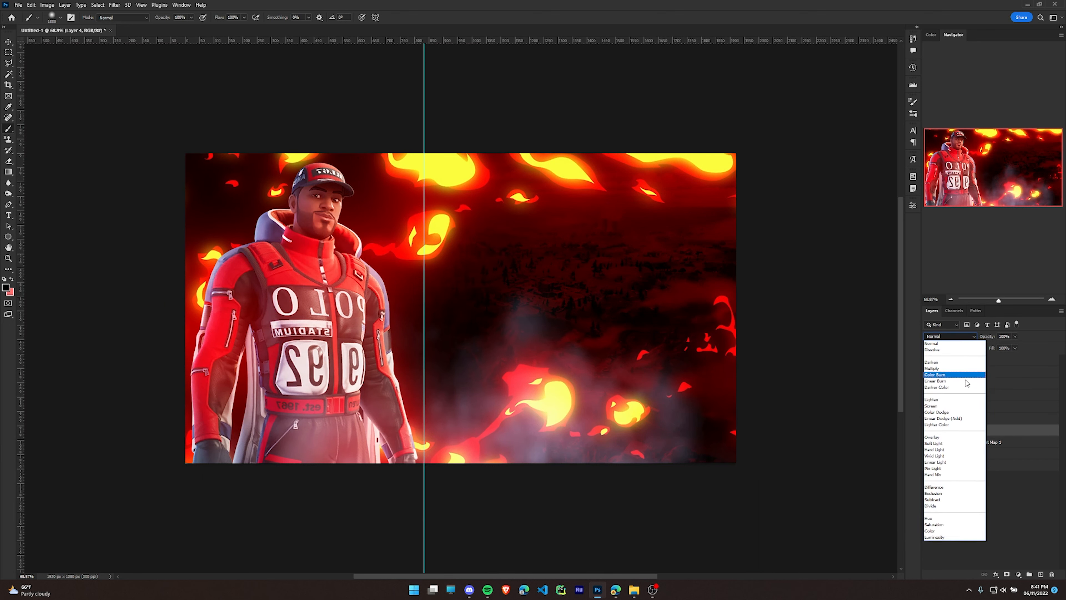
click(967, 440)
click(1015, 337)
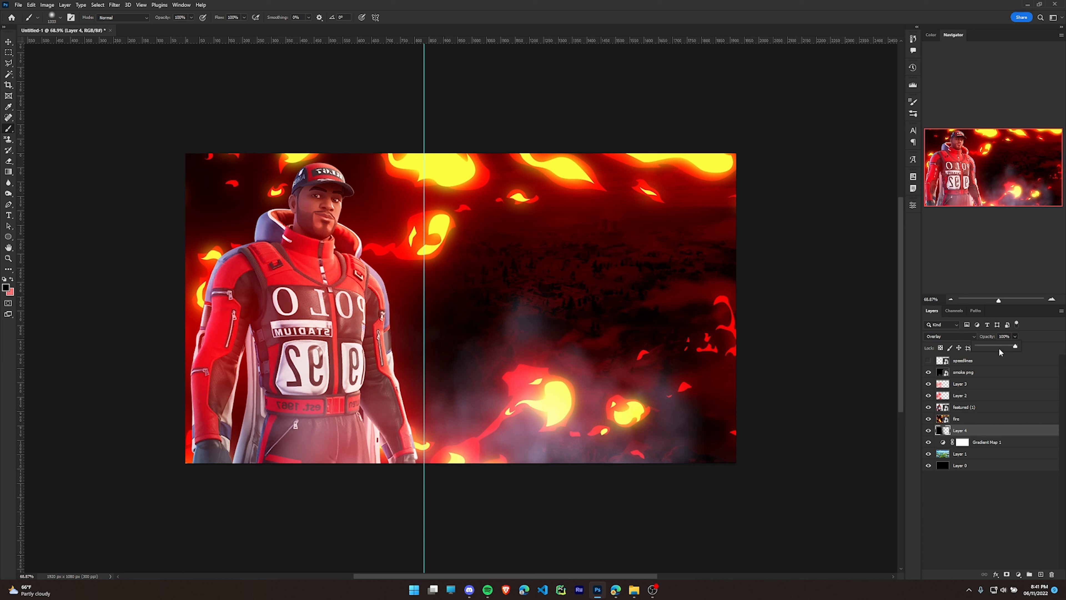
drag(1009, 344, 1040, 346)
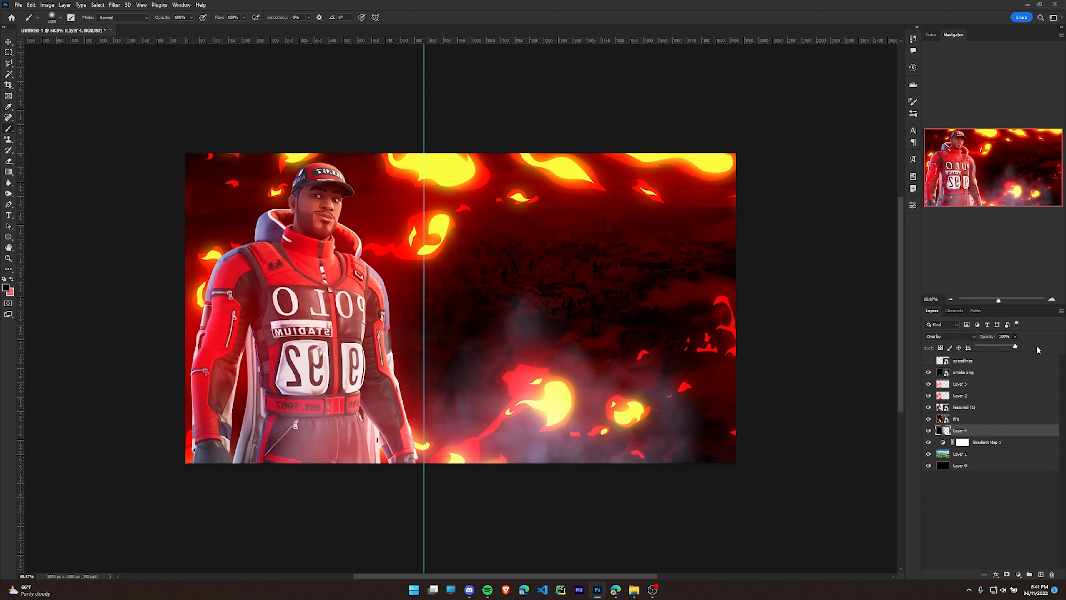
click(949, 336)
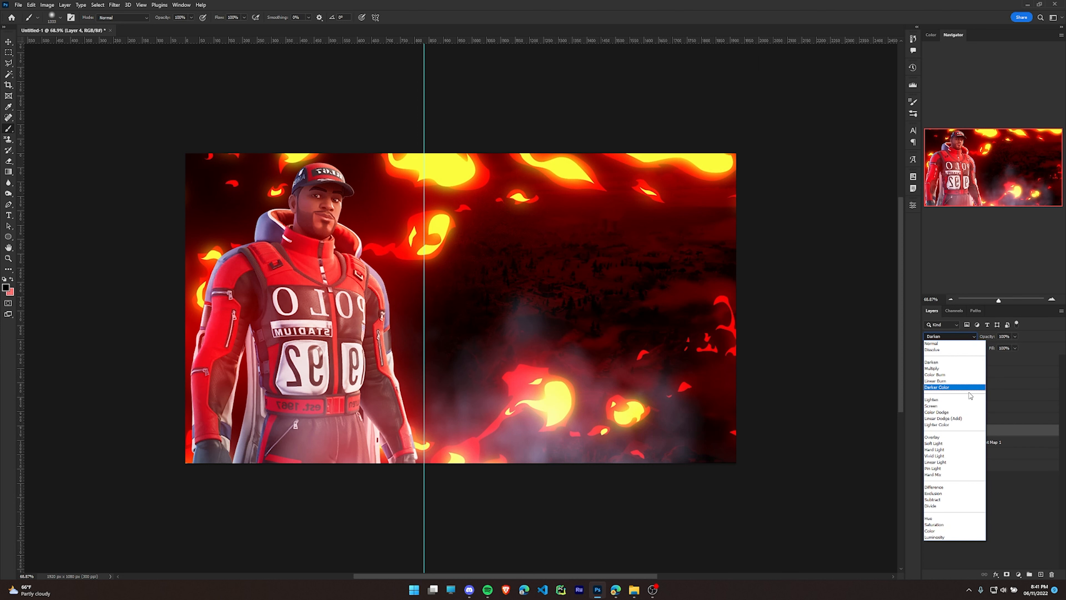
click(961, 443)
Compare the background with the black shading layer hidden and shown
click(929, 431)
click(929, 431)
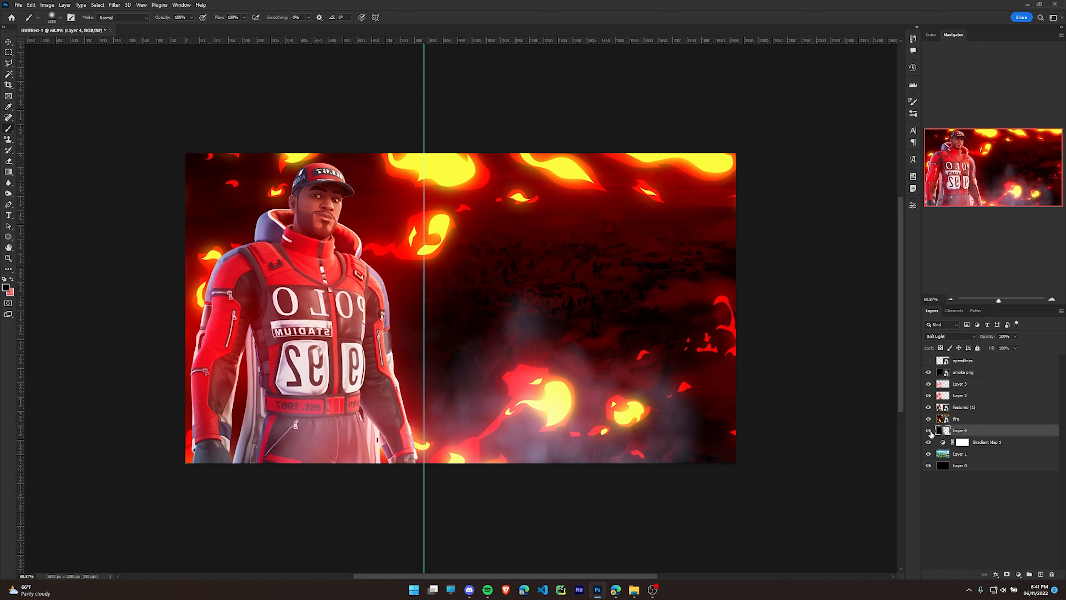
click(929, 431)
click(929, 431)
click(929, 431)
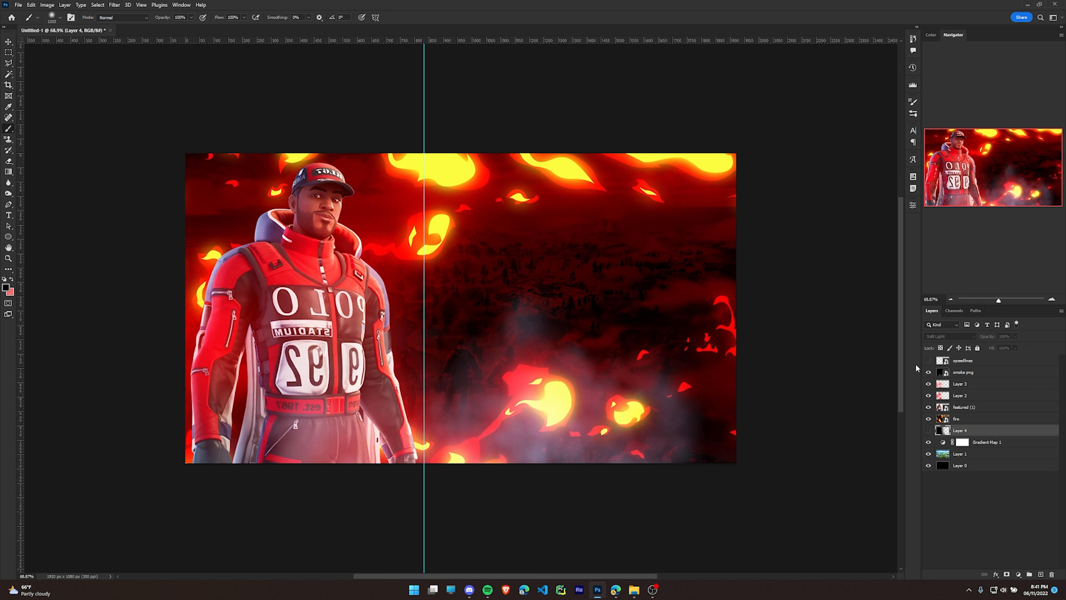
click(928, 431)
click(928, 431)
click(928, 431)
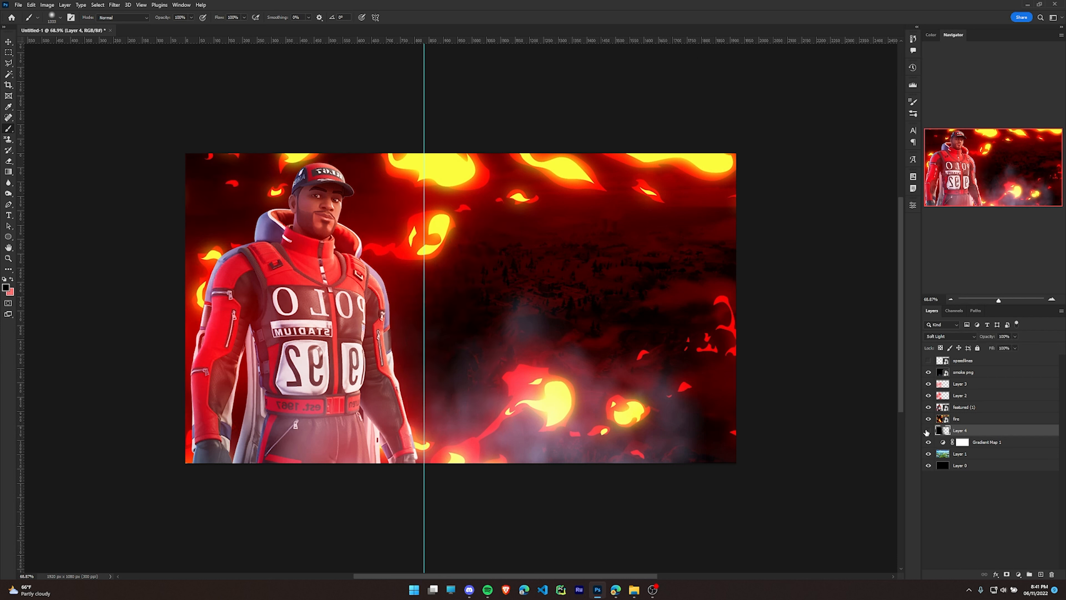
click(927, 431)
click(927, 432)
Add a placeholder text line above Layer 3, in the empty background beside the character
click(9, 215)
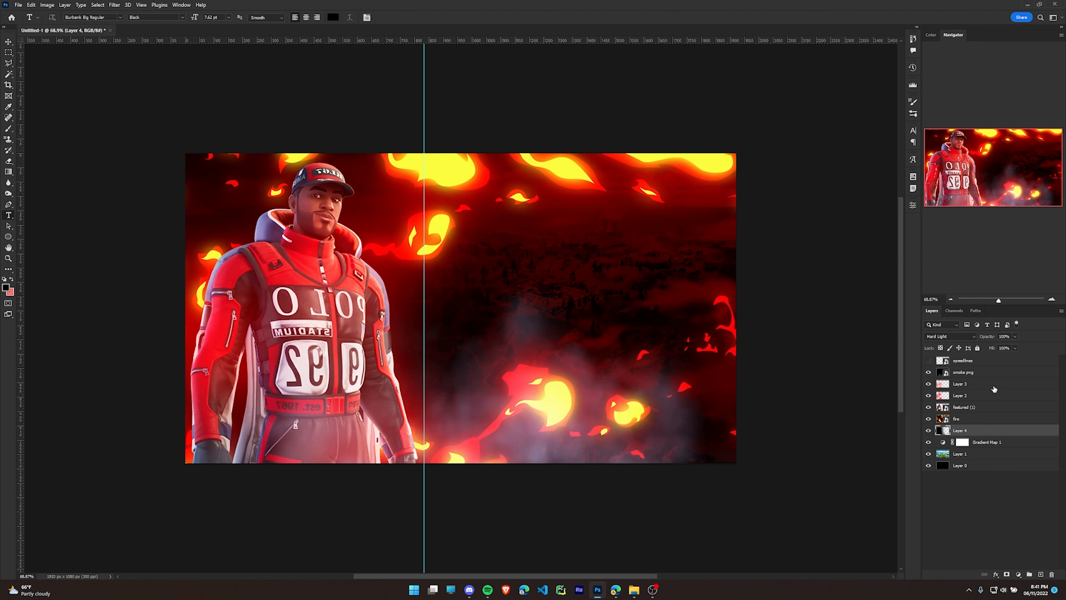
click(984, 386)
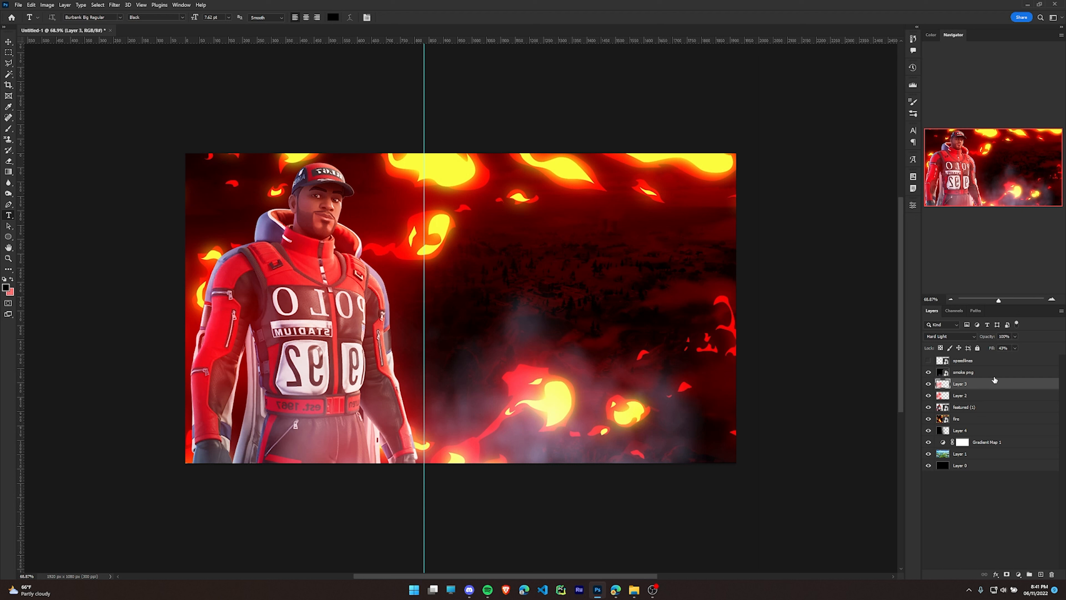
click(530, 279)
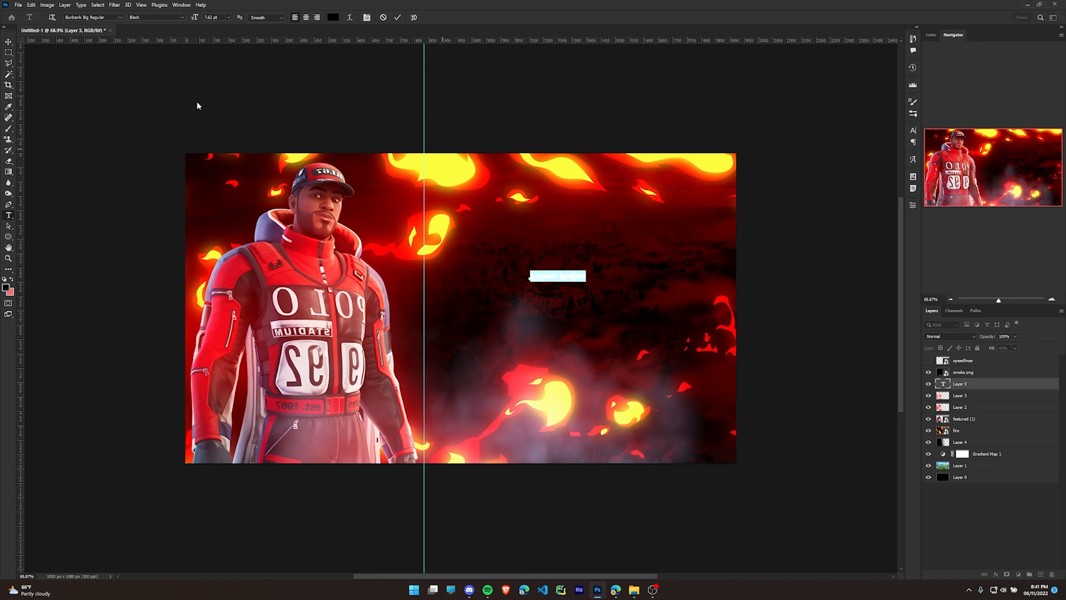
click(8, 42)
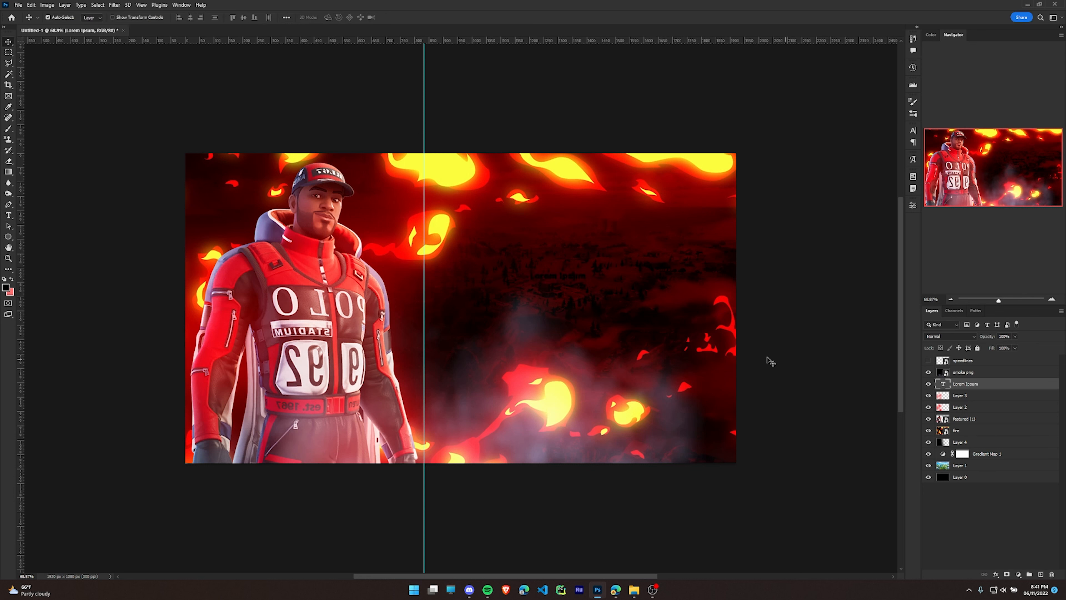
Change the colour of the placeholder text to white
click(532, 299)
key(t)
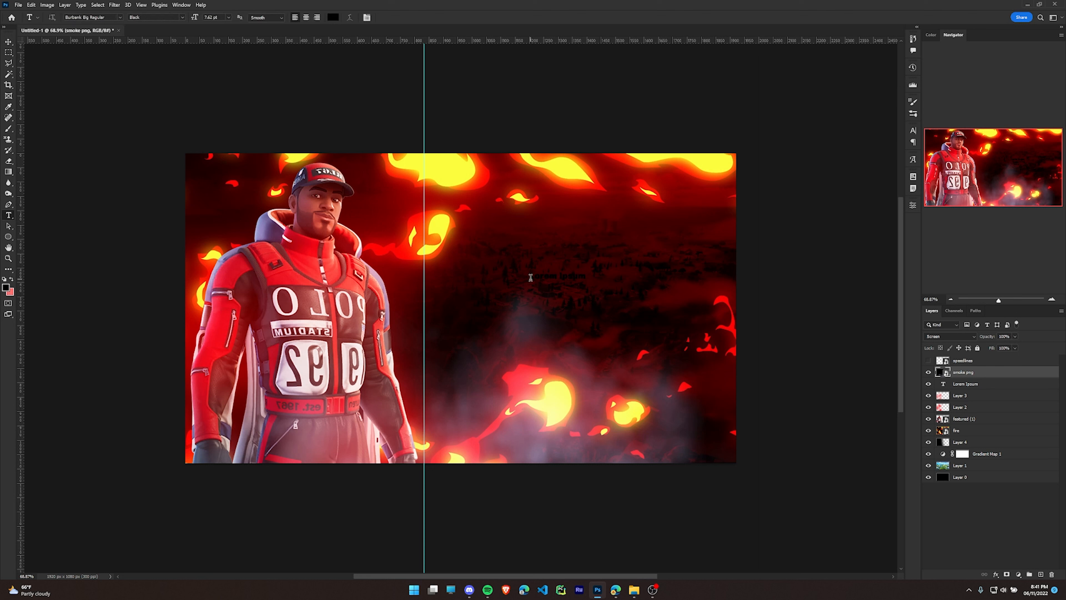
triple_click(531, 277)
click(334, 18)
drag(818, 200, 454, 82)
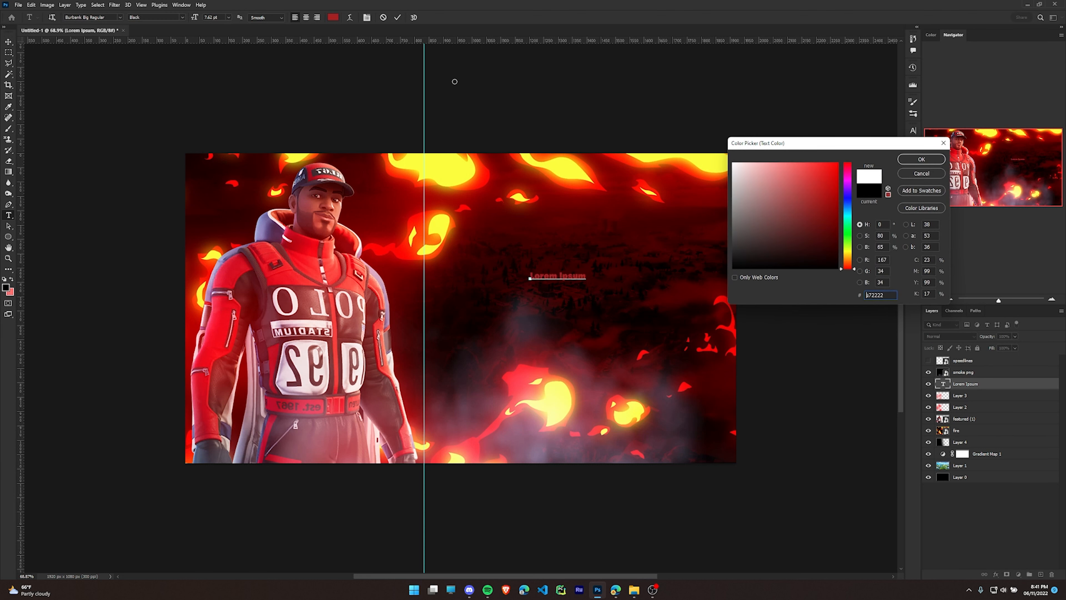
click(922, 159)
click(8, 41)
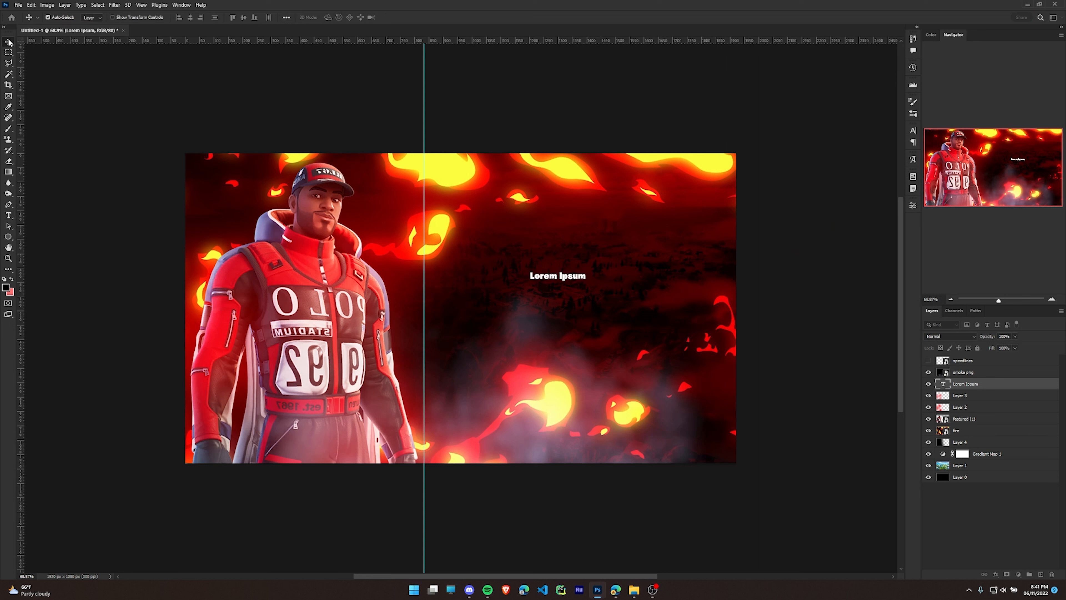
Scale the placeholder text up so it spans most of the empty background beyond the vertical guide
key(ctrl)
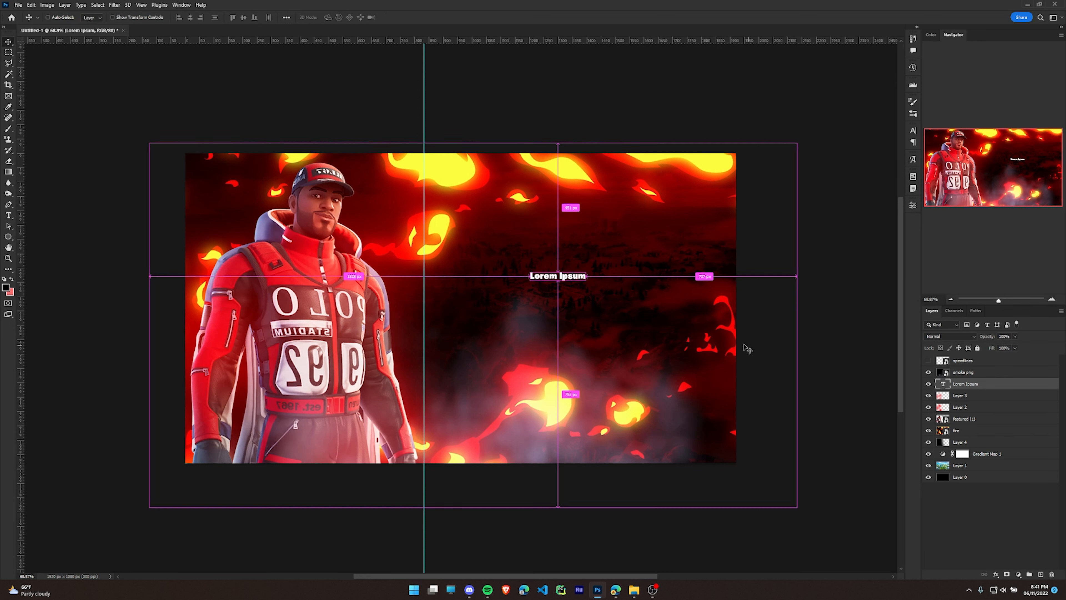
key(ctrl+t)
drag(586, 267, 699, 195)
click(412, 18)
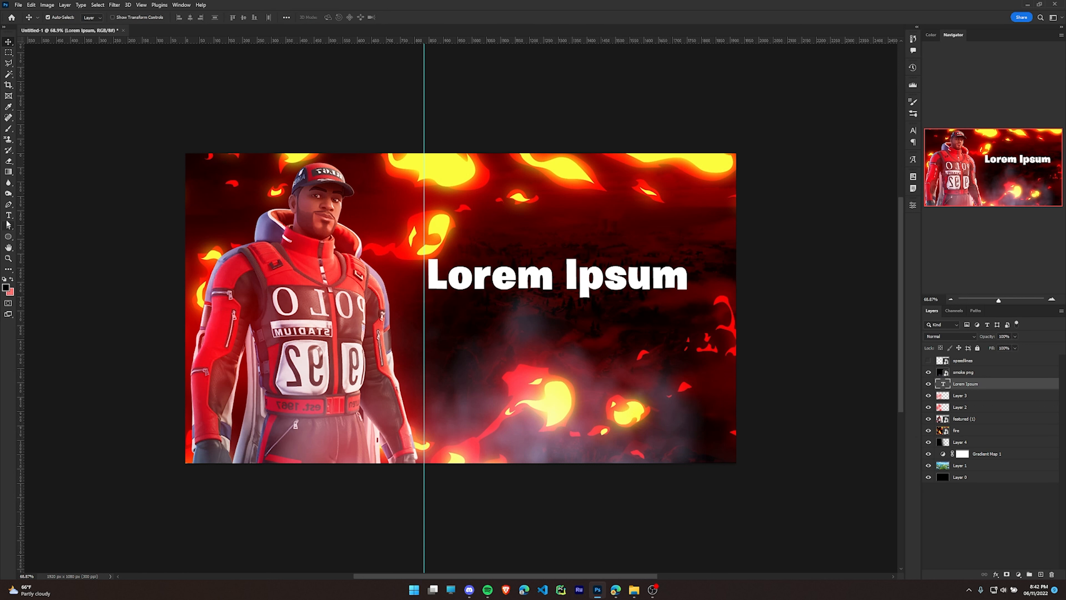
Replace the placeholder wording with FORTNITE in capitals
key(t)
drag(436, 282, 724, 268)
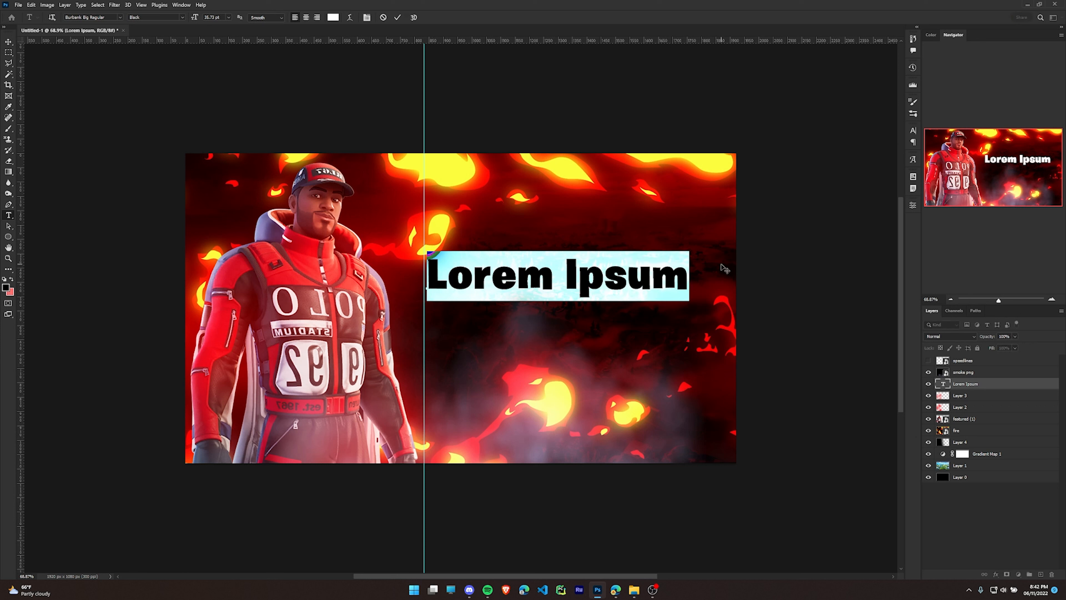
key(Caps_Lock)
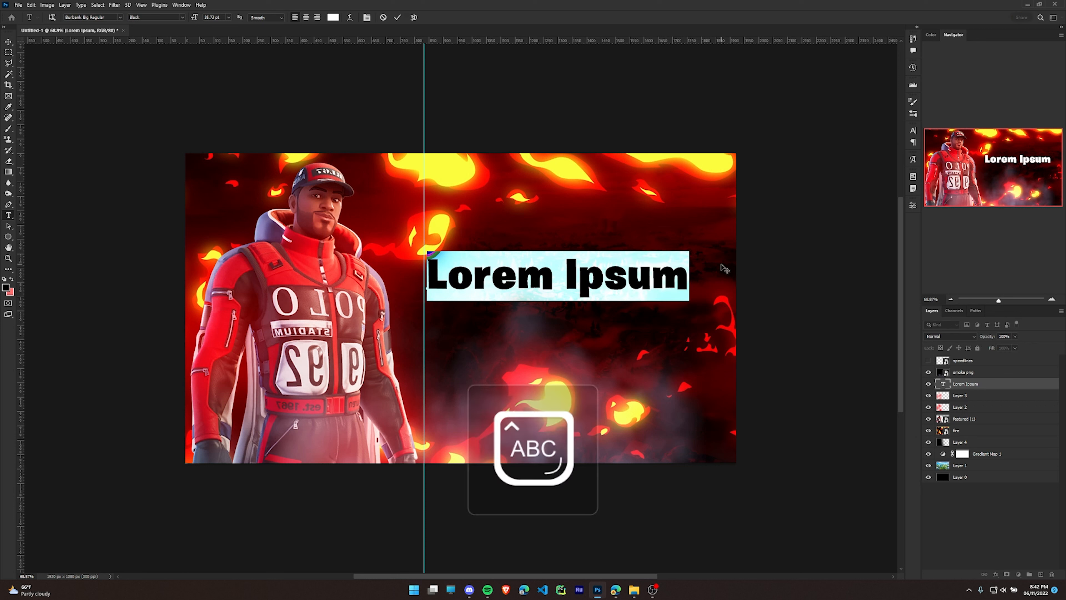
text(FORTNITE)
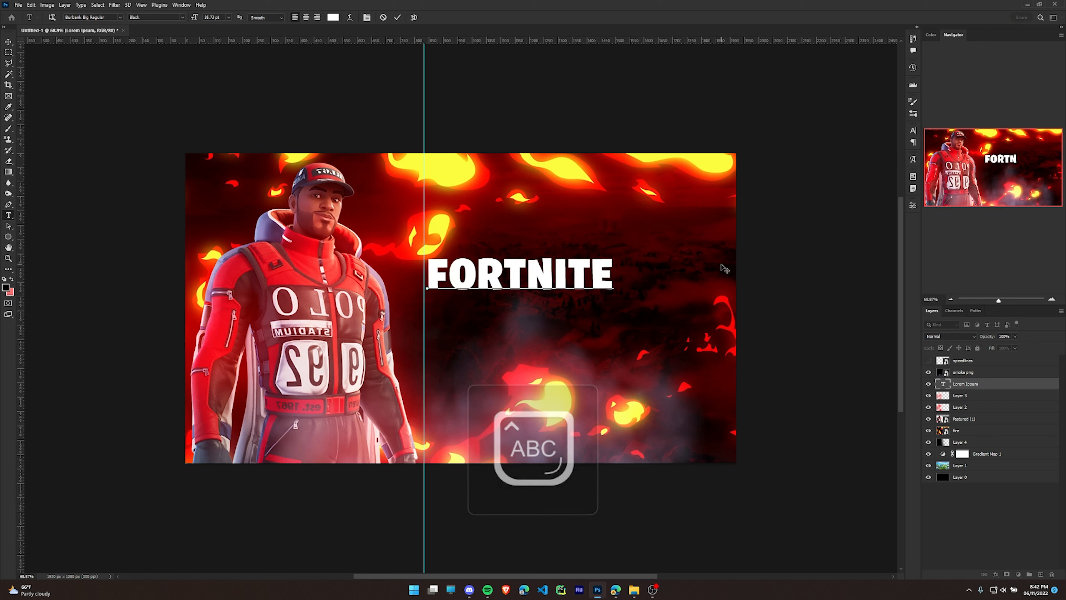
click(398, 17)
Enlarge the FORTNITE text so it stretches from the vertical guide almost to the far edge of the canvas
key(v)
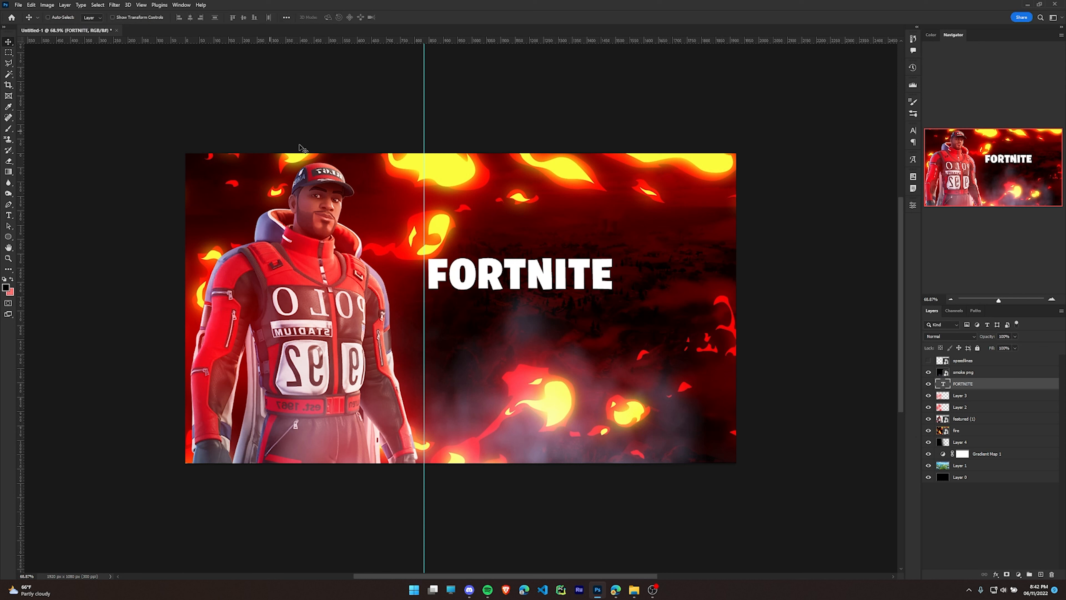
key(ctrl+t)
drag(615, 276, 651, 277)
click(413, 17)
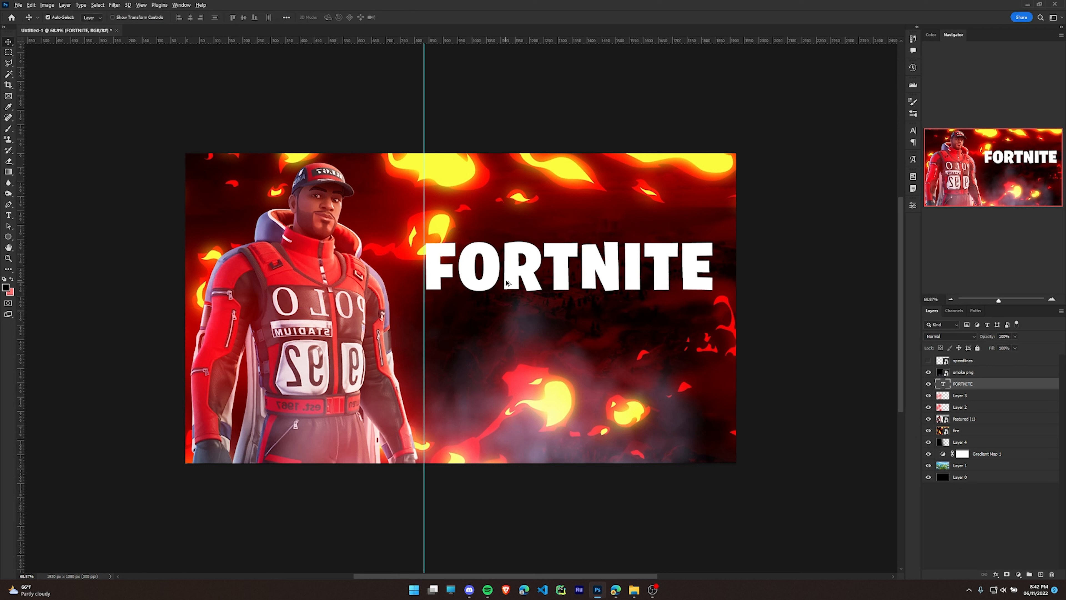
drag(514, 268, 514, 339)
key(t)
click(483, 342)
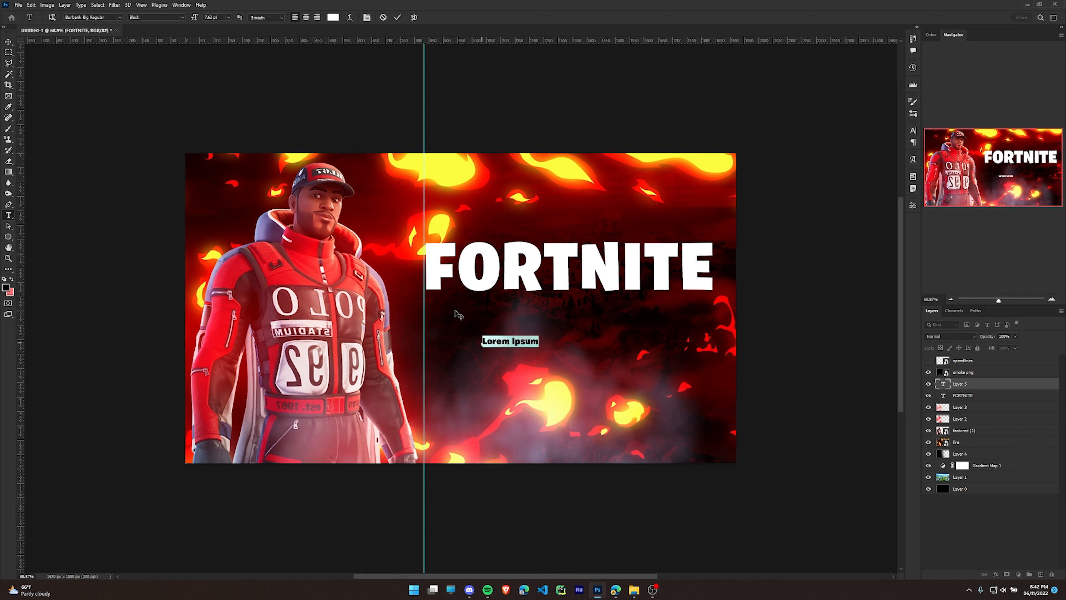
click(384, 18)
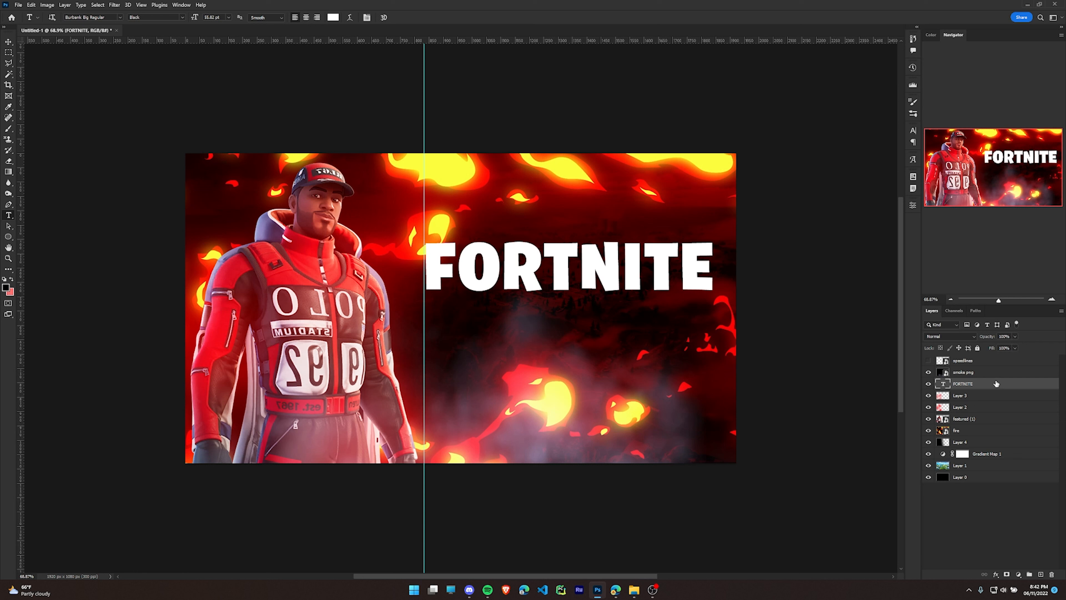
Duplicate the FORTNITE text layer and place the copy directly below the original
key(ctrl+j)
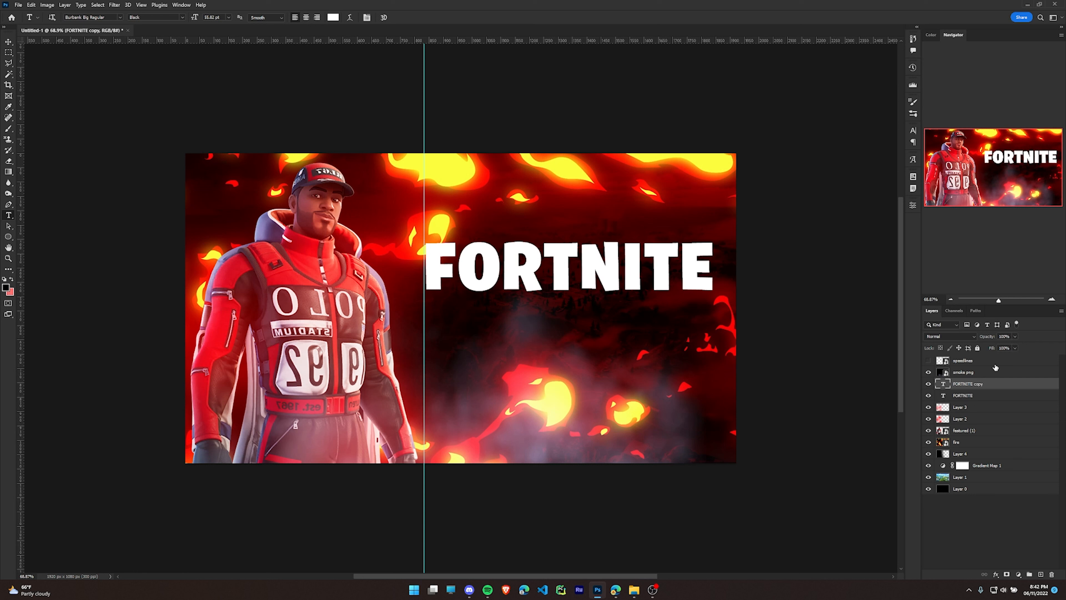
key(ctrl+t)
drag(554, 259, 570, 343)
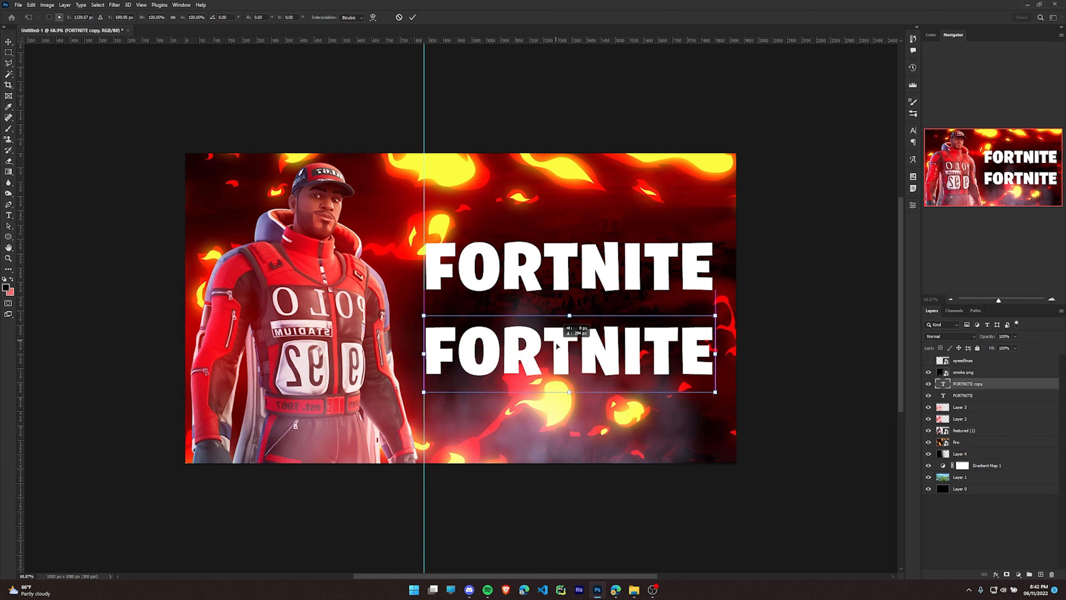
click(412, 17)
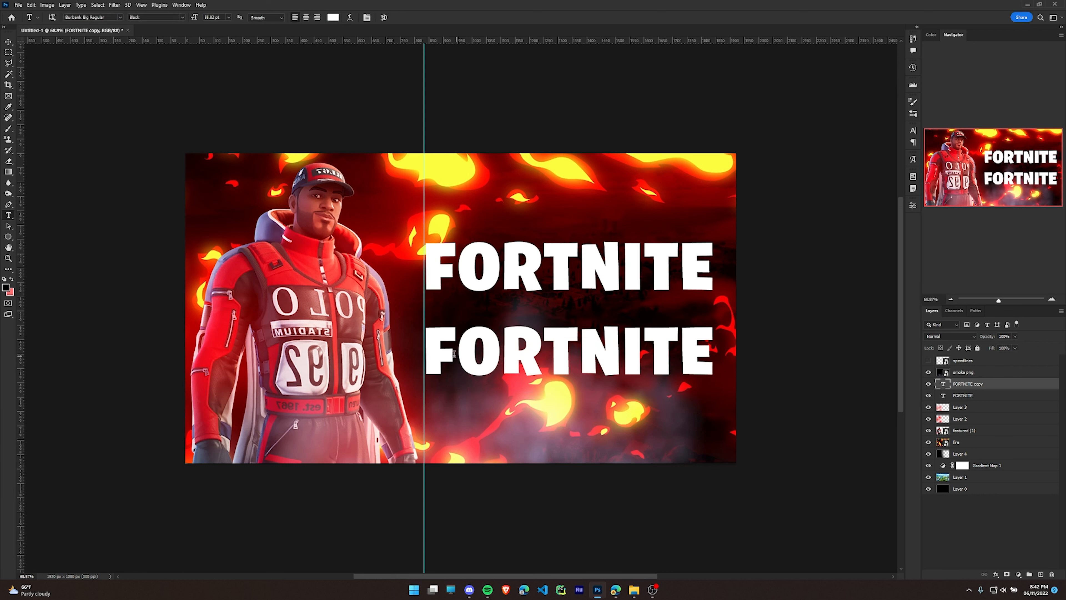
Replace the wording of the lower text copy with THUMBNAIL
drag(431, 351, 730, 357)
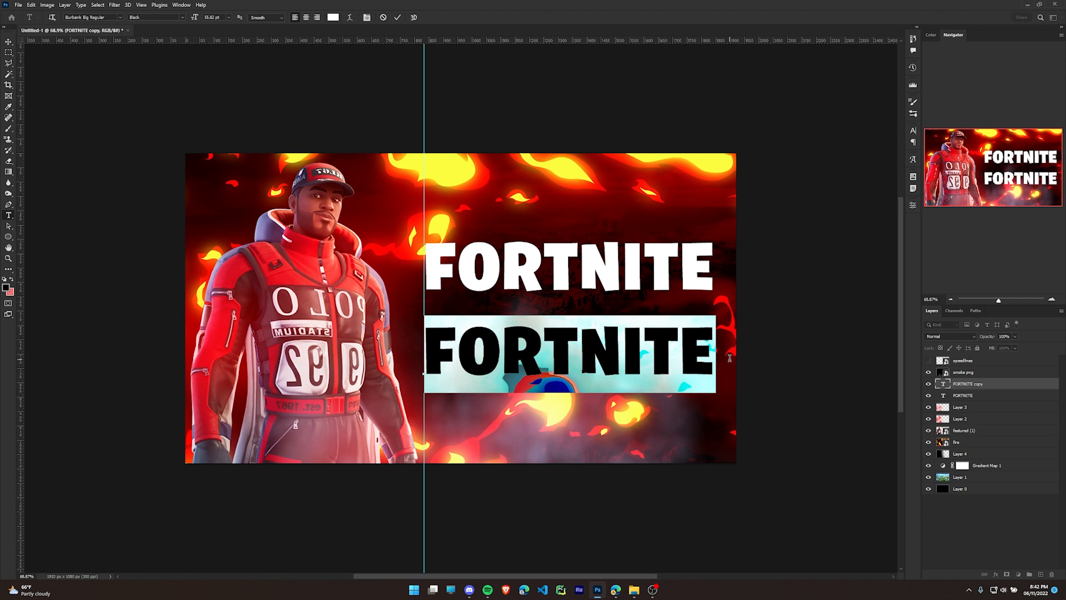
text(THUM)
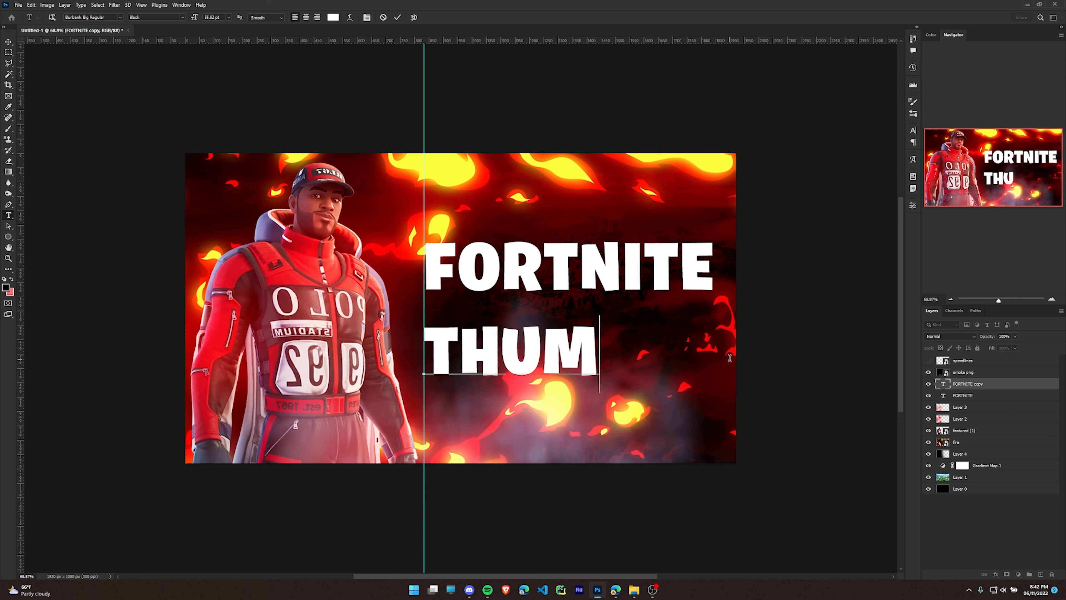
text(BNAI)
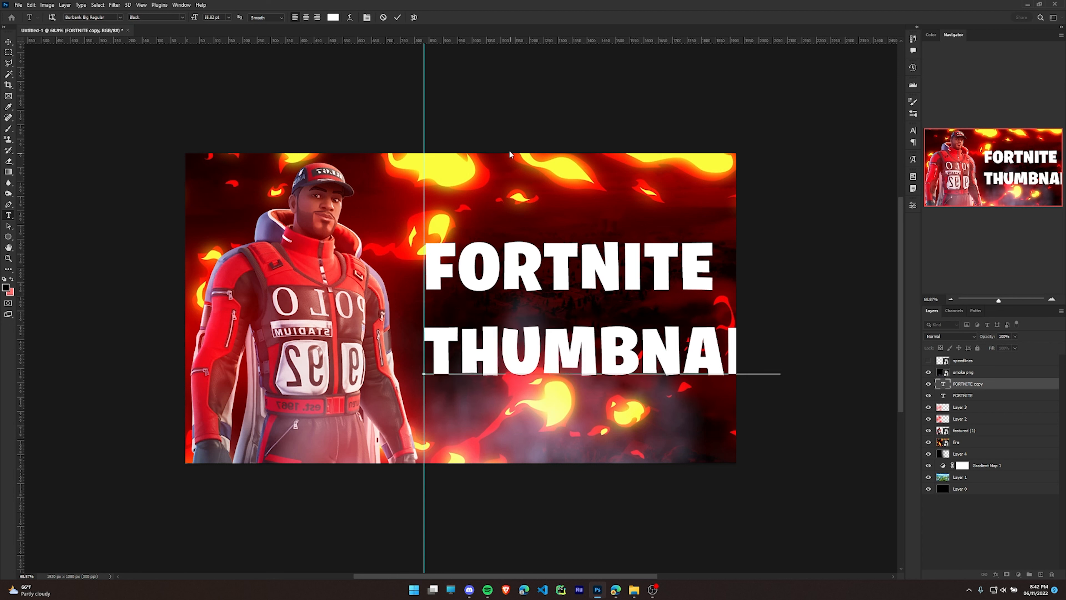
click(397, 17)
Move the THUMBNAIL text toward the character and slightly up so it fits fully on the canvas beneath FORTNITE
click(8, 41)
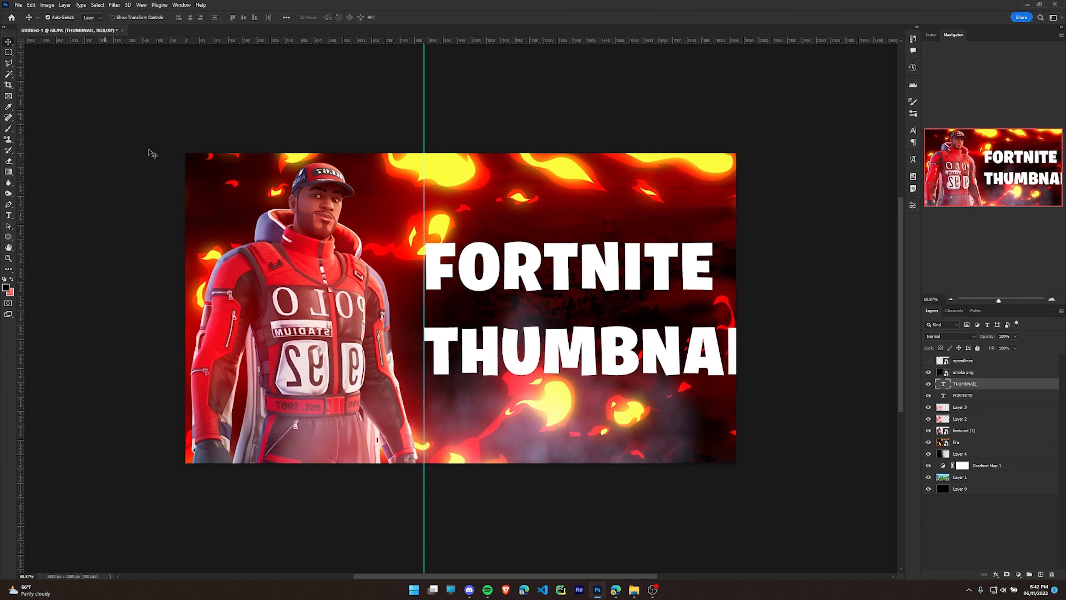
key(ctrl+t)
drag(582, 354, 527, 347)
click(412, 18)
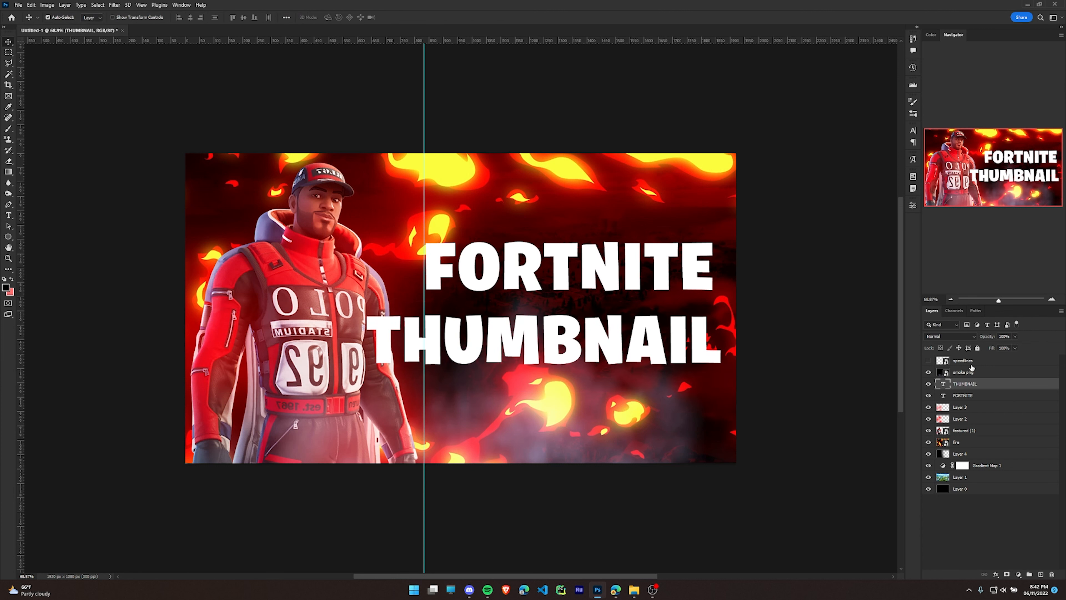
scroll(605, 276, up, 3)
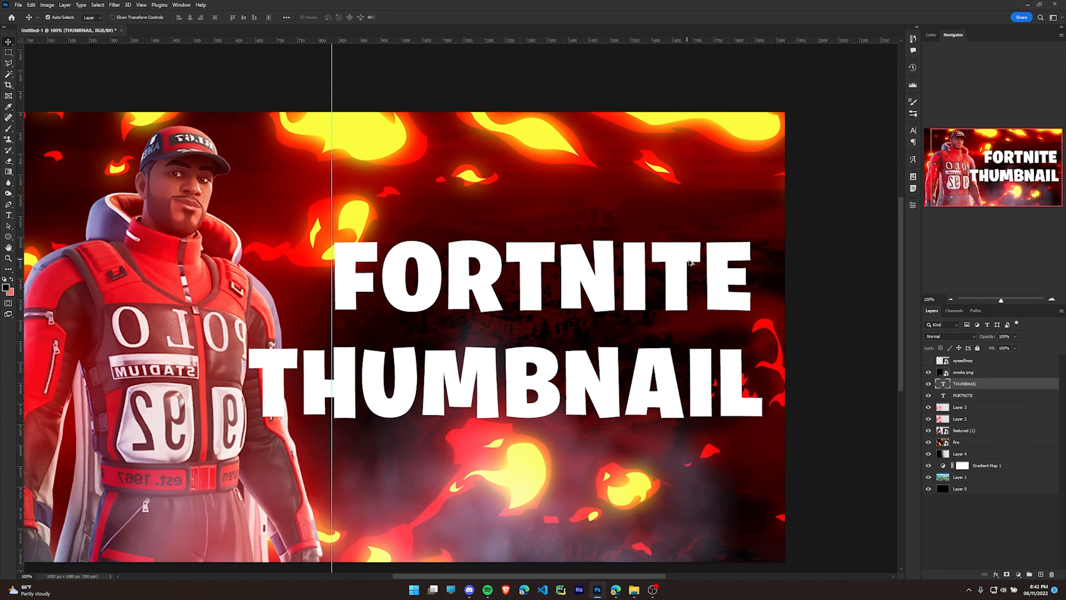
Try a Gradient Overlay effect on the FORTNITE text layer
scroll(495, 265, up, 3)
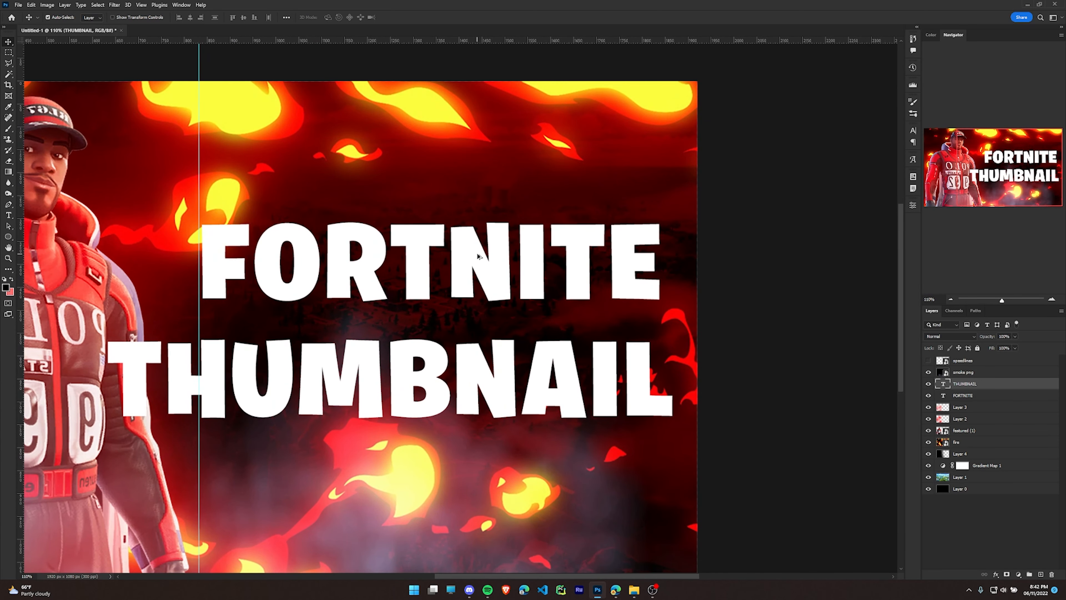
scroll(487, 270, down, 5)
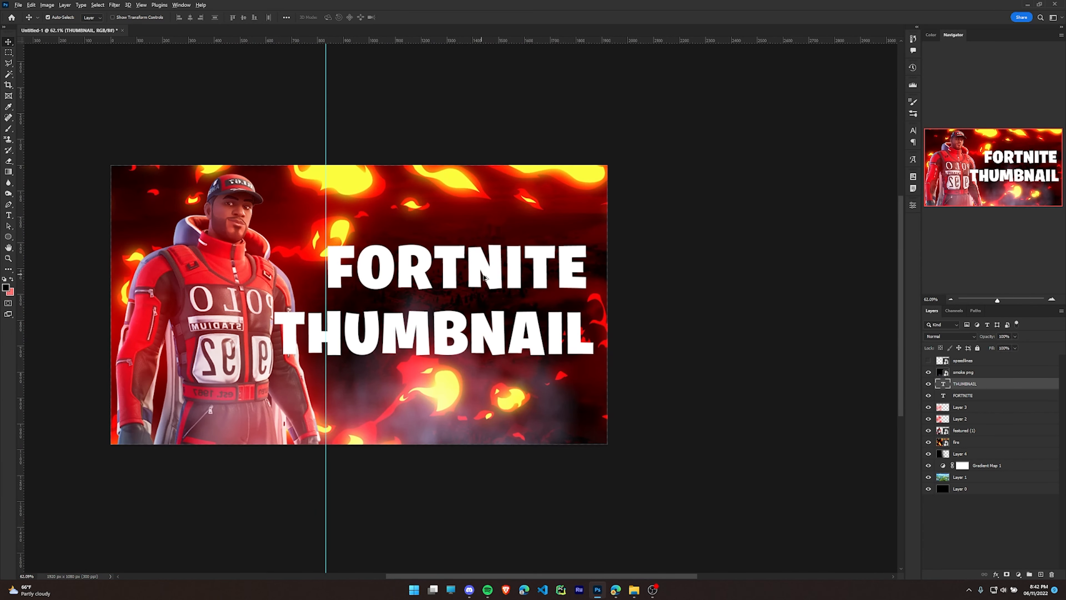
scroll(482, 284, up, 5)
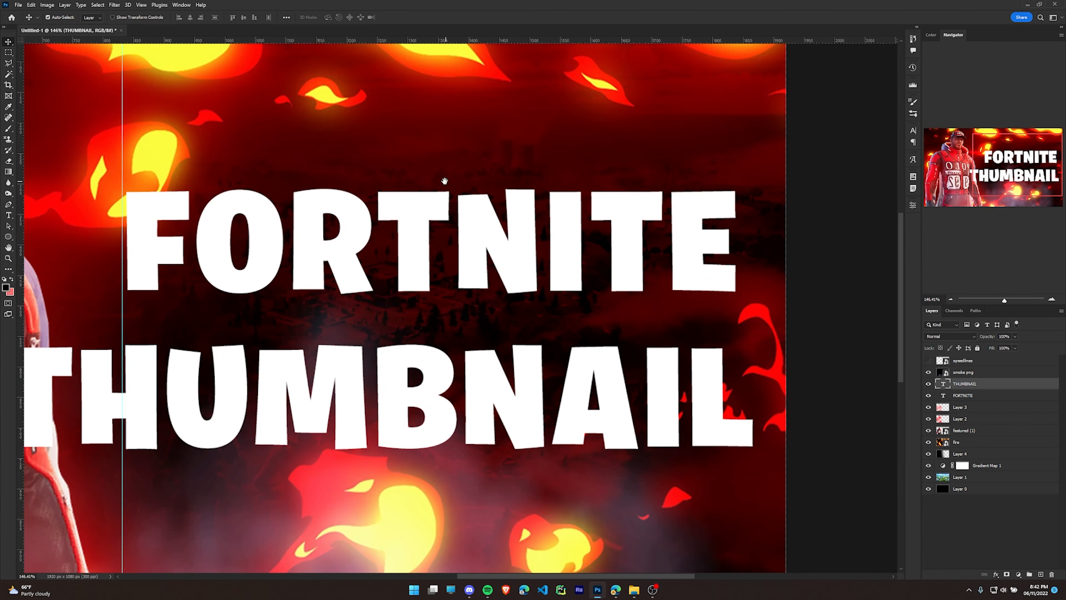
drag(445, 180, 429, 240)
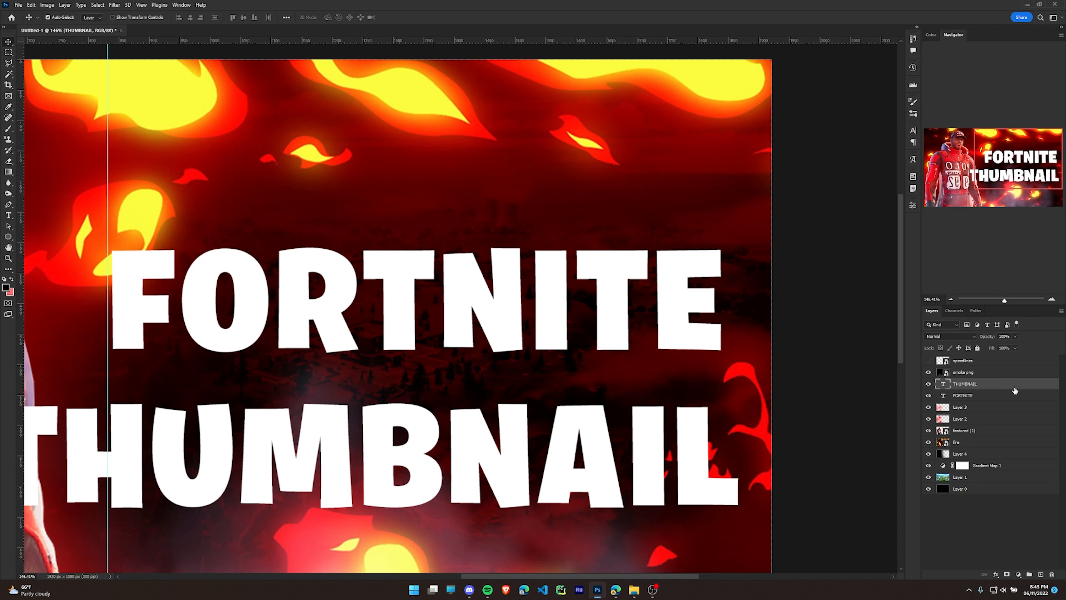
click(1019, 396)
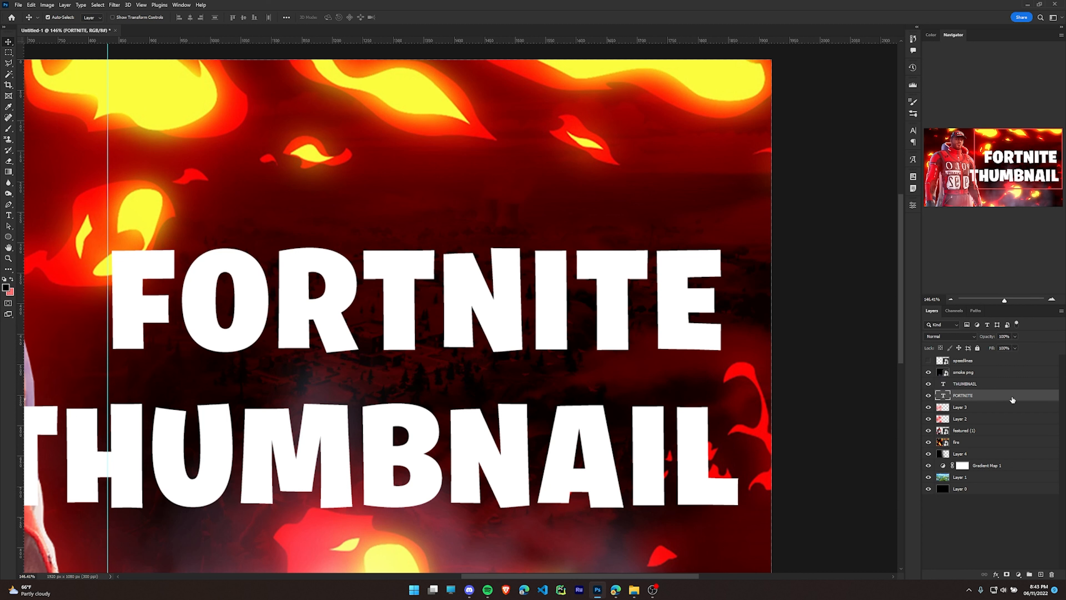
double_click(1012, 400)
click(947, 215)
right_click(1006, 402)
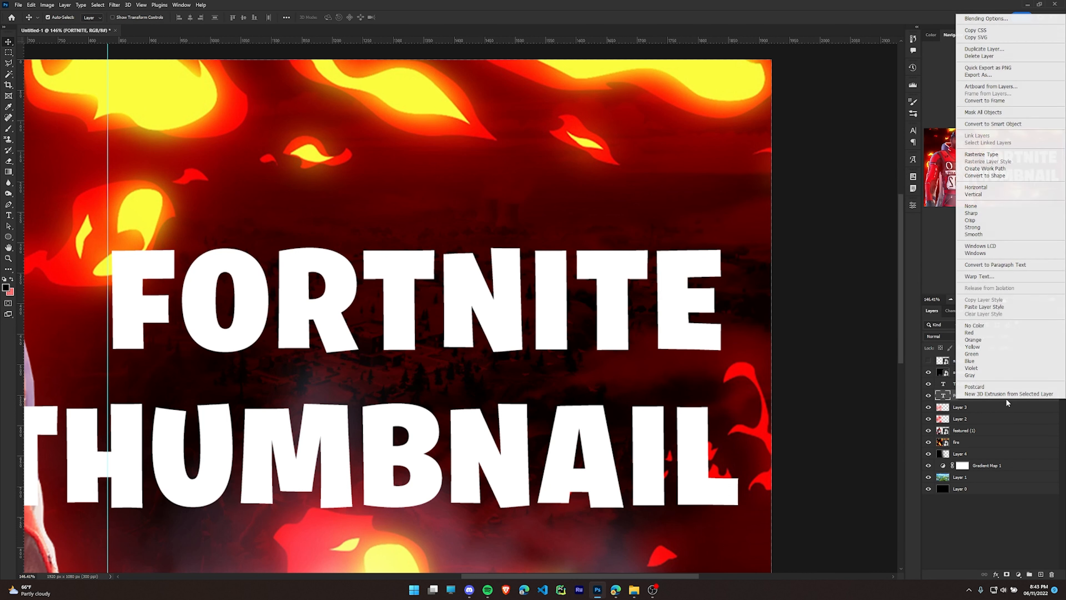
click(981, 20)
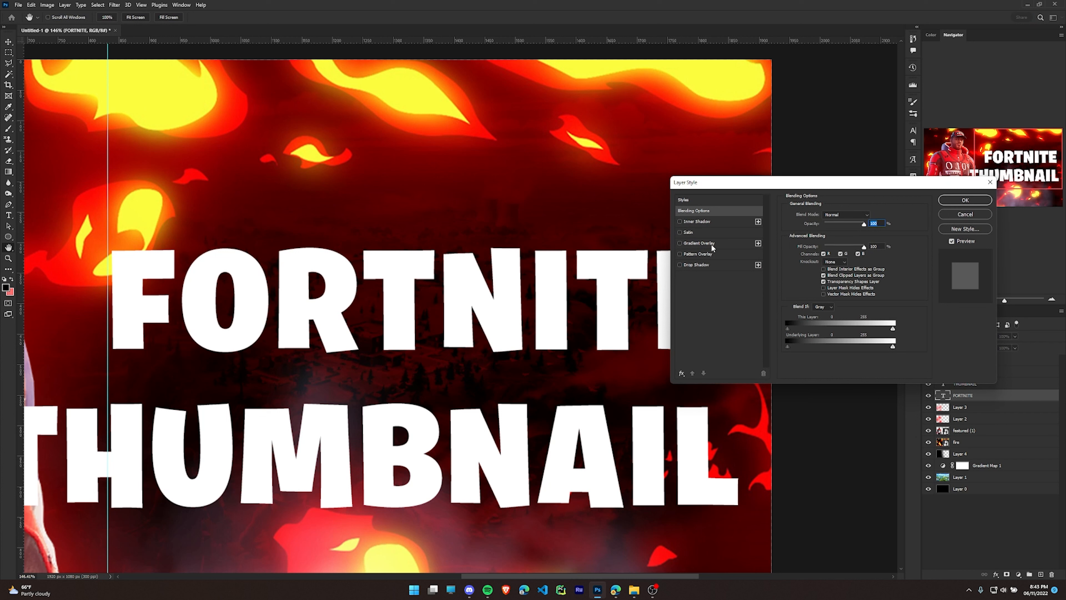
click(680, 243)
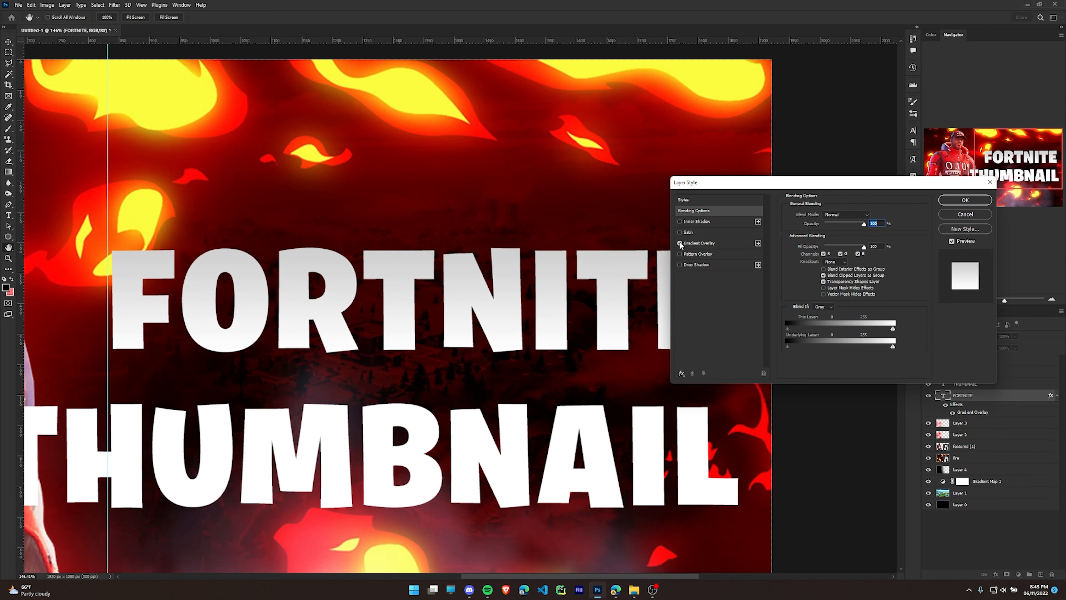
click(730, 242)
click(838, 237)
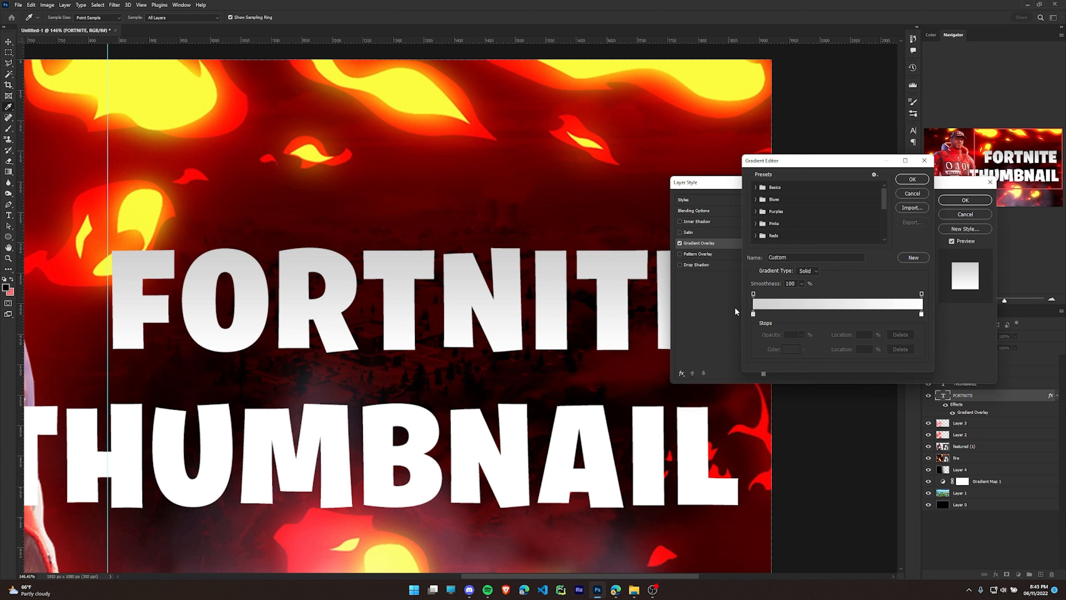
double_click(753, 314)
drag(791, 216, 619, 350)
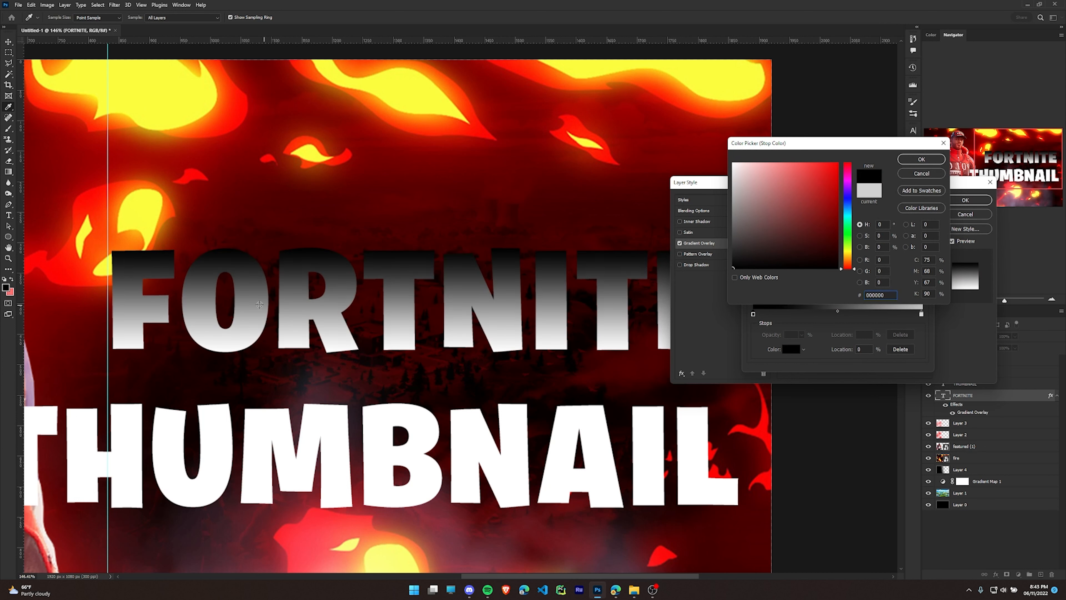
click(927, 178)
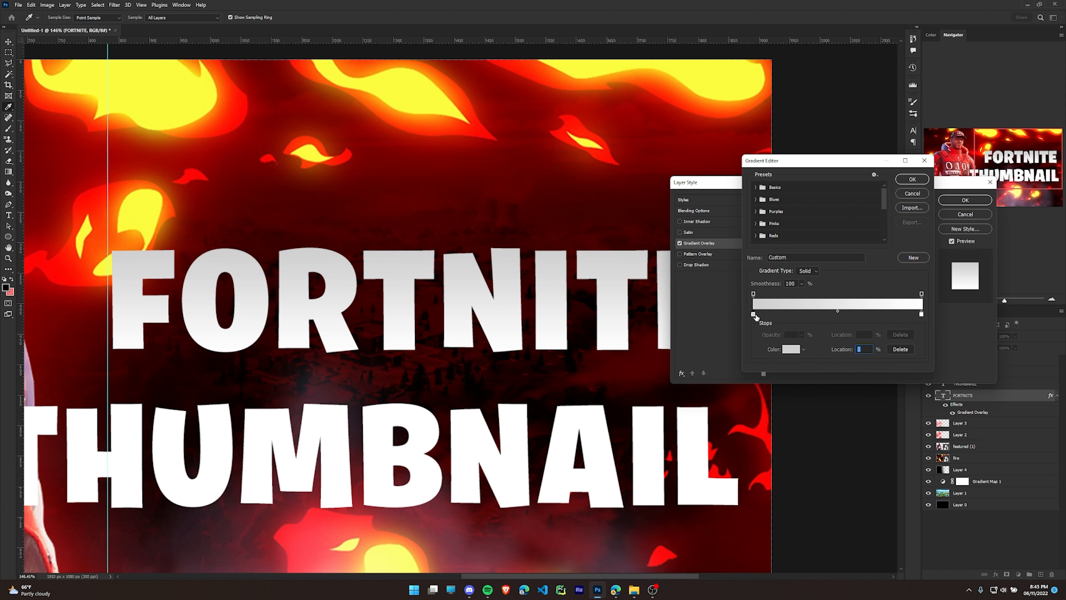
Try a light gray to white gradient shifted across the FORTNITE text and discard the layer style changes
double_click(753, 314)
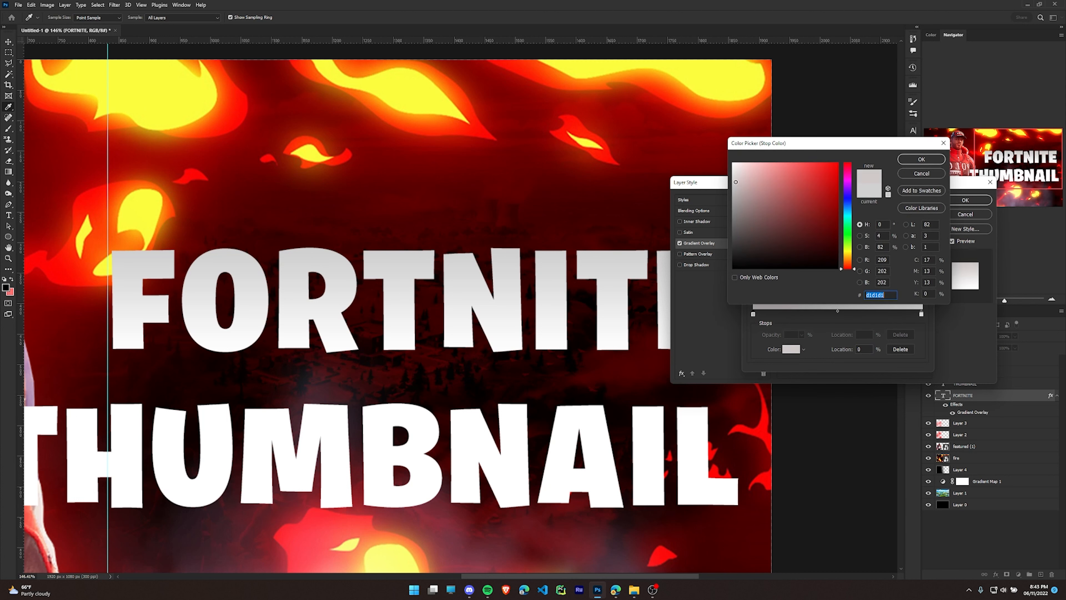
text(d0d0d0)
click(921, 159)
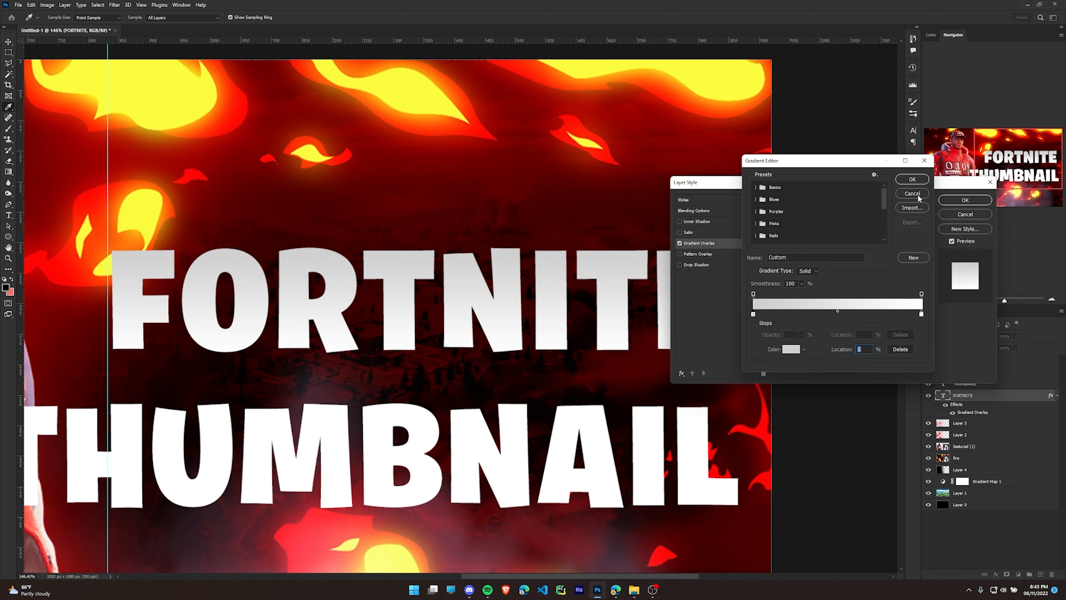
click(913, 176)
click(849, 238)
click(921, 314)
double_click(921, 315)
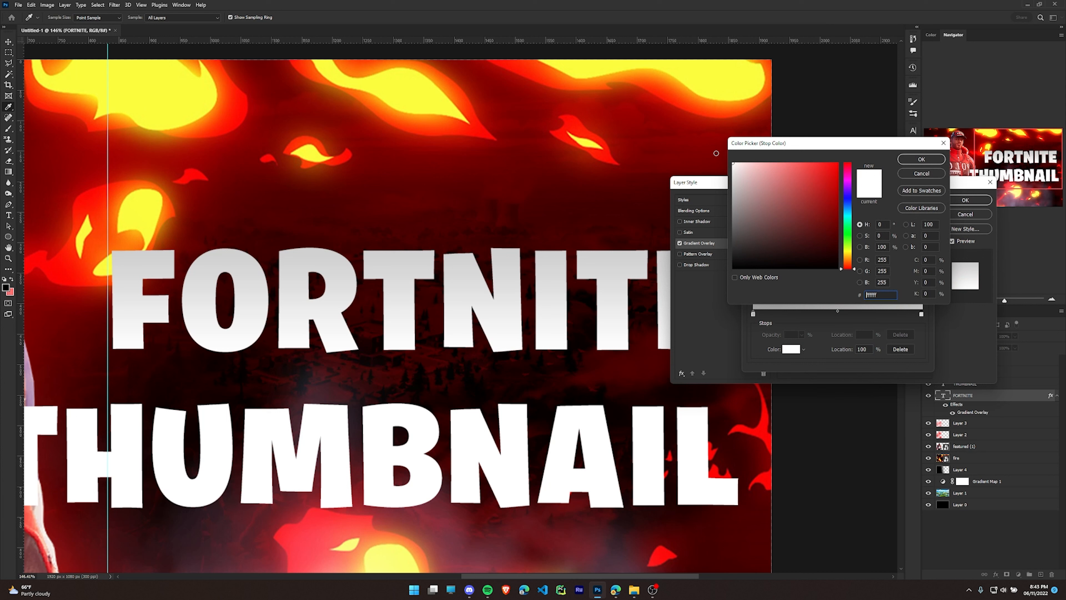
click(930, 173)
click(913, 177)
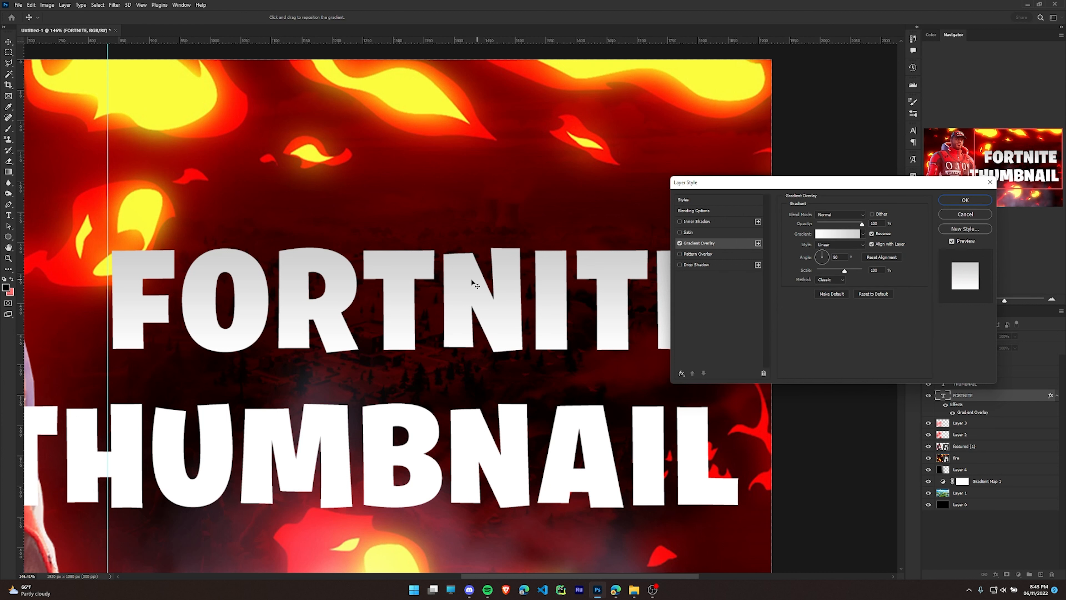
drag(470, 279, 329, 286)
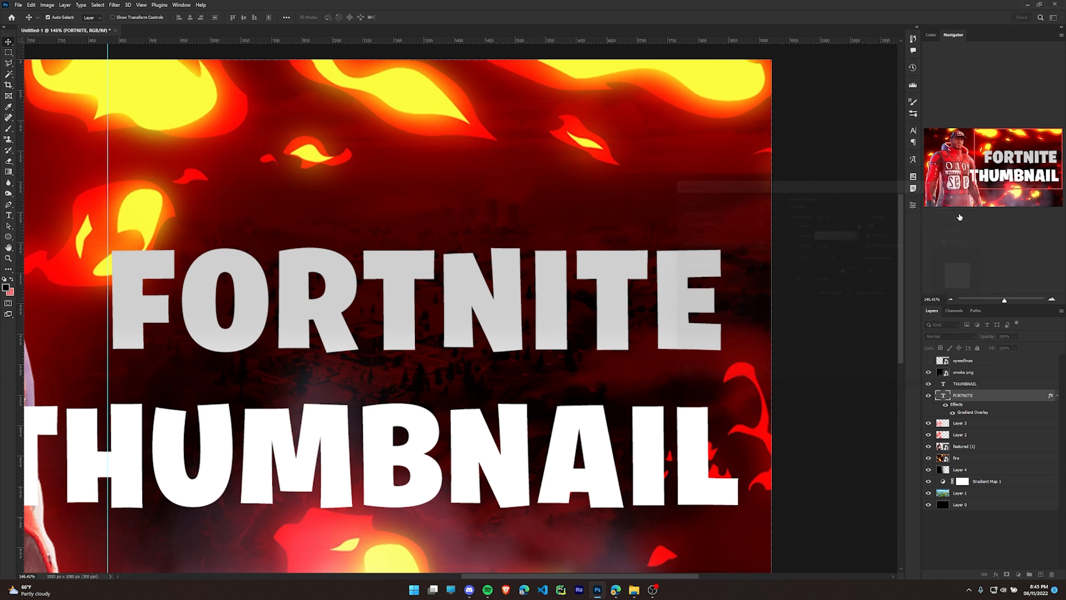
click(960, 214)
Apply a Gradient Overlay to the FORTNITE text layer running from light gray d1d1d1 to white
double_click(991, 401)
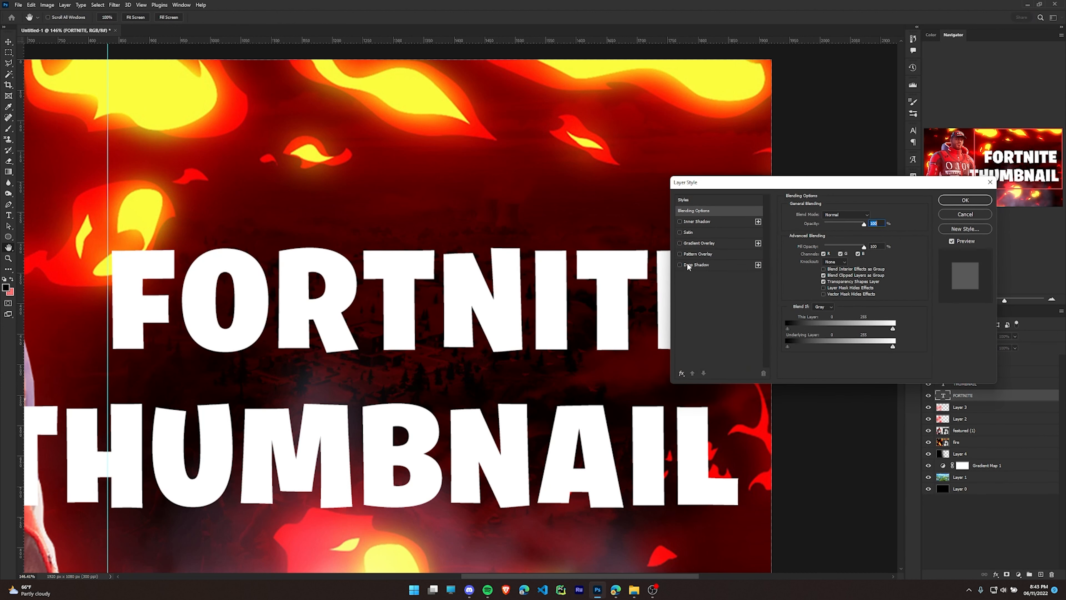
click(680, 244)
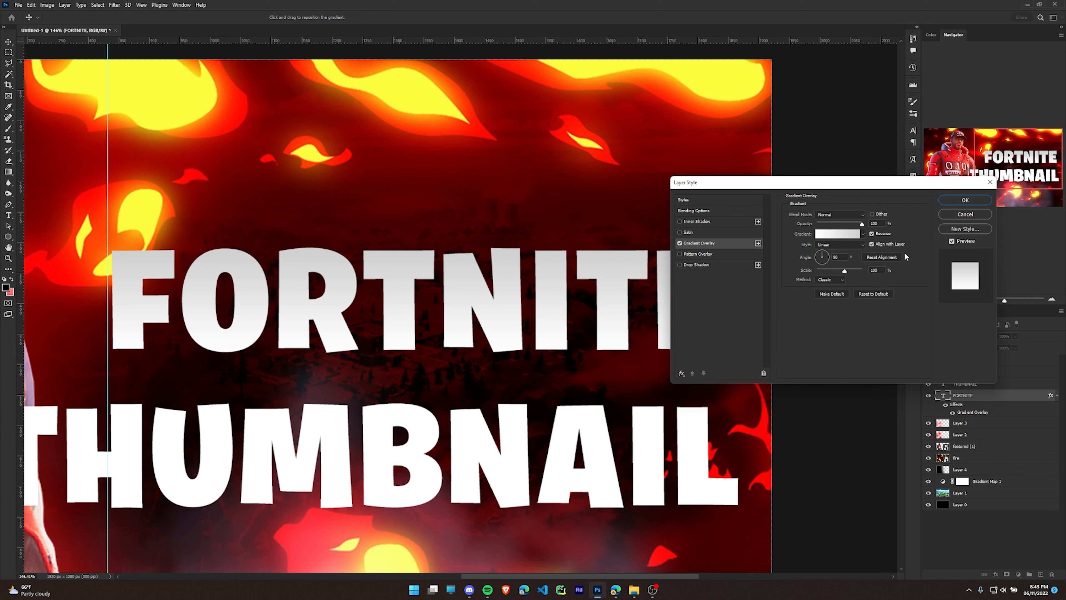
click(842, 236)
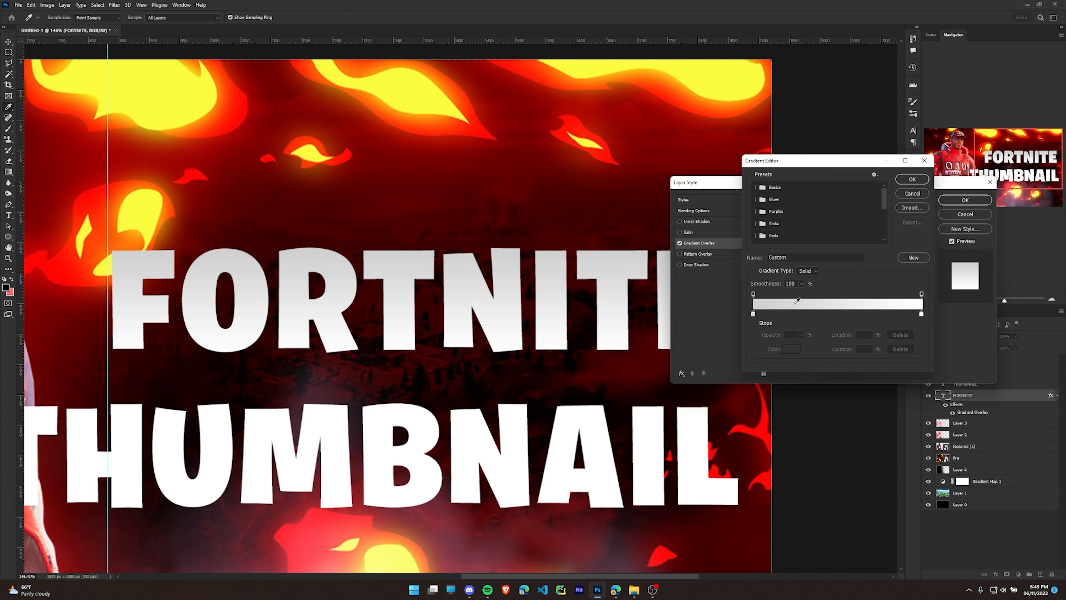
double_click(753, 314)
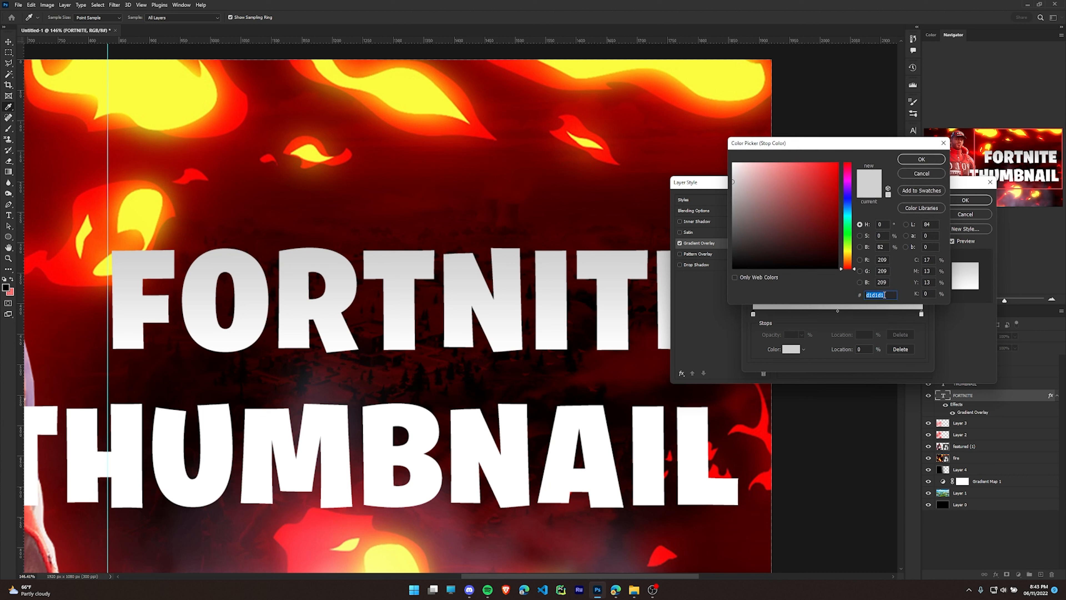
click(921, 159)
double_click(921, 314)
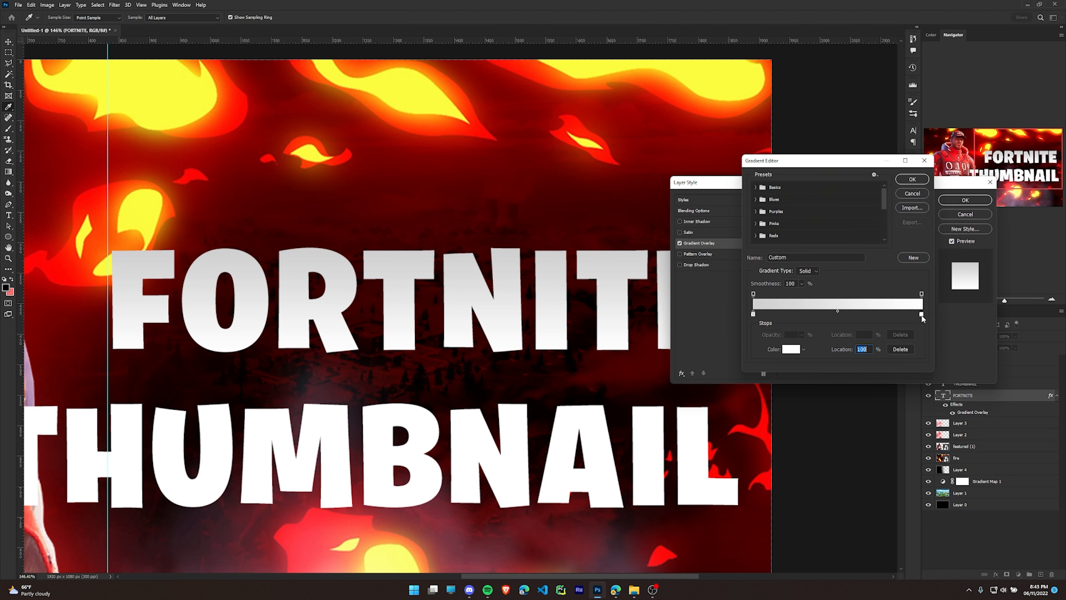
click(921, 174)
click(909, 179)
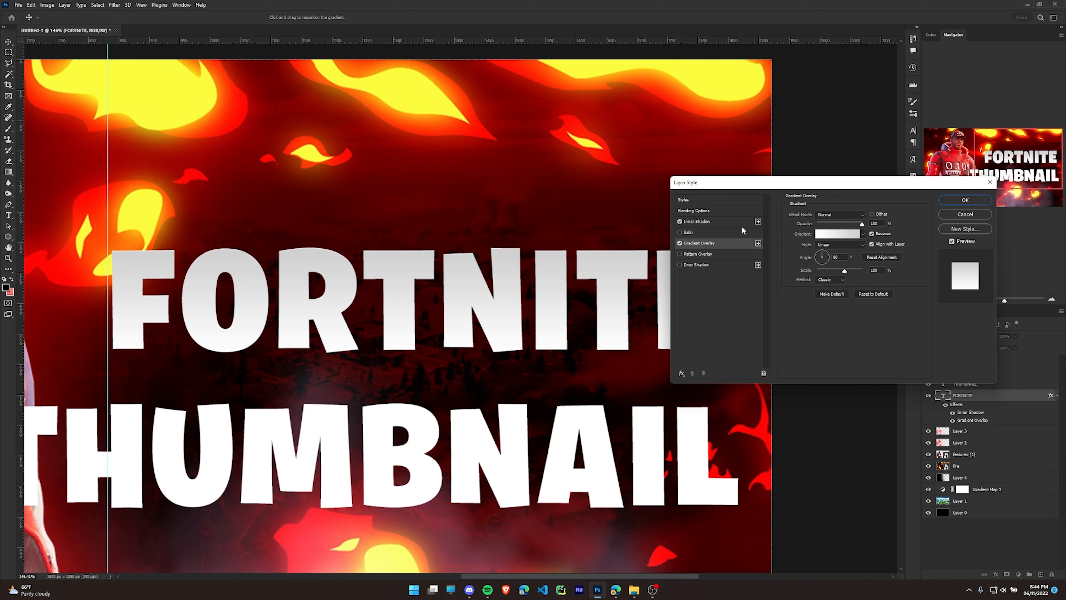
Add a white Inner Shadow to the FORTNITE text with Normal blend mode and a distance of 3 px
click(742, 222)
click(847, 216)
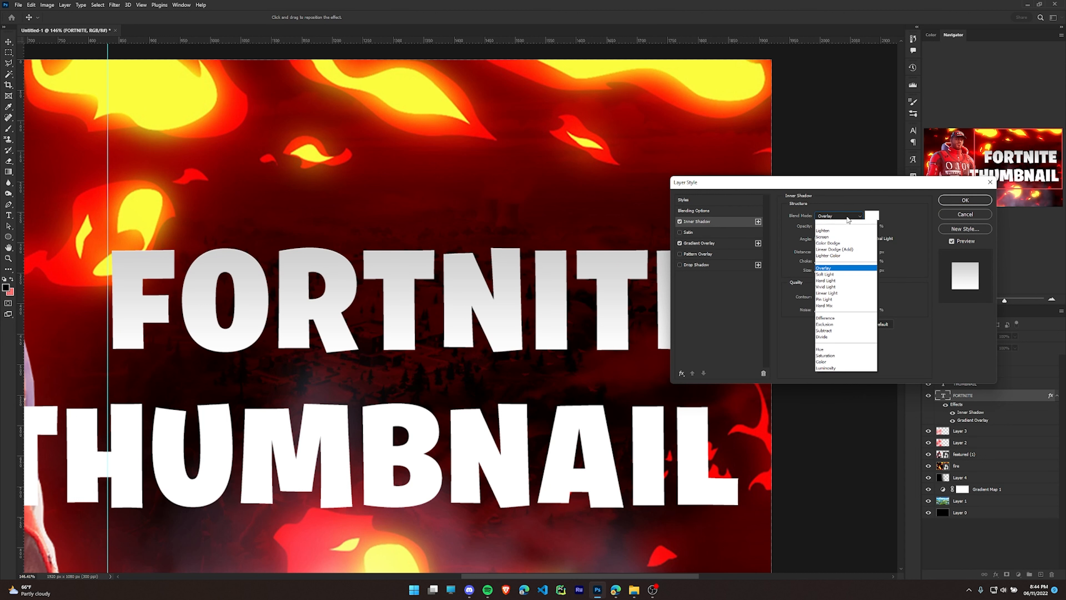
click(868, 217)
click(870, 216)
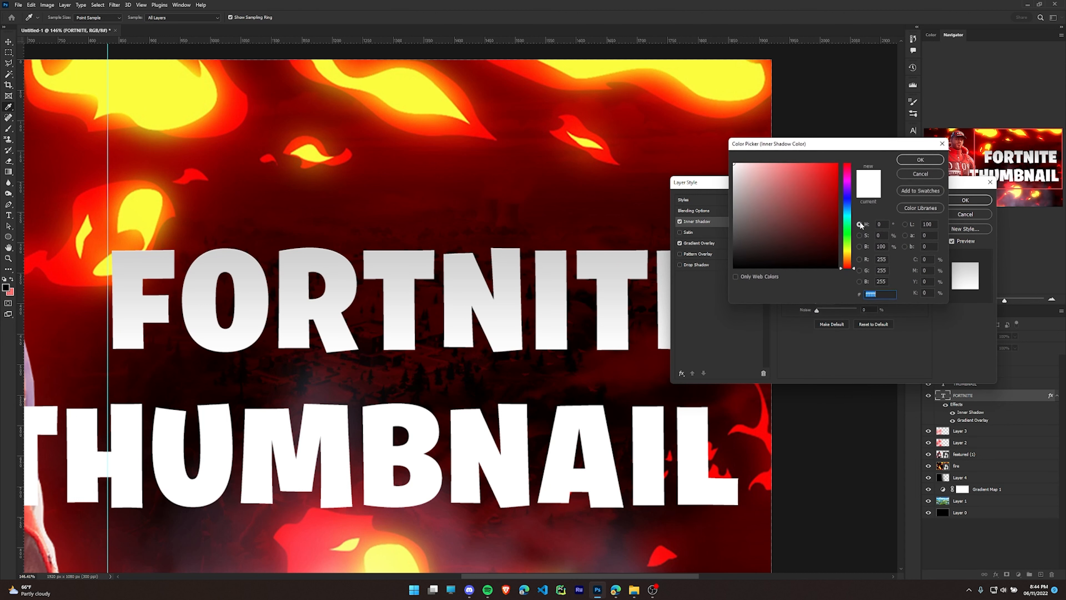
click(917, 173)
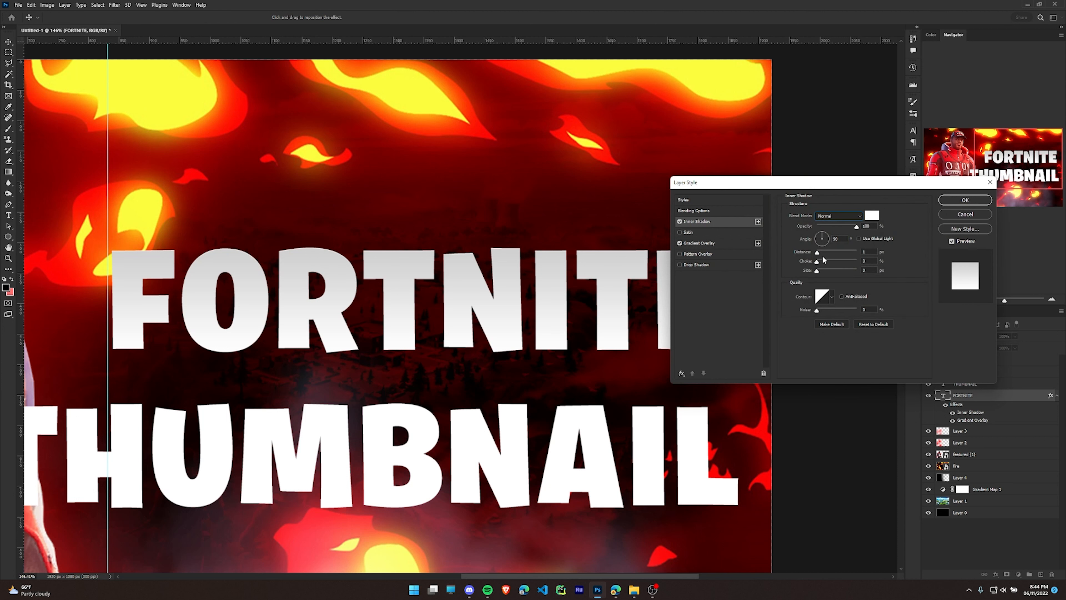
drag(818, 255, 819, 257)
text(3)
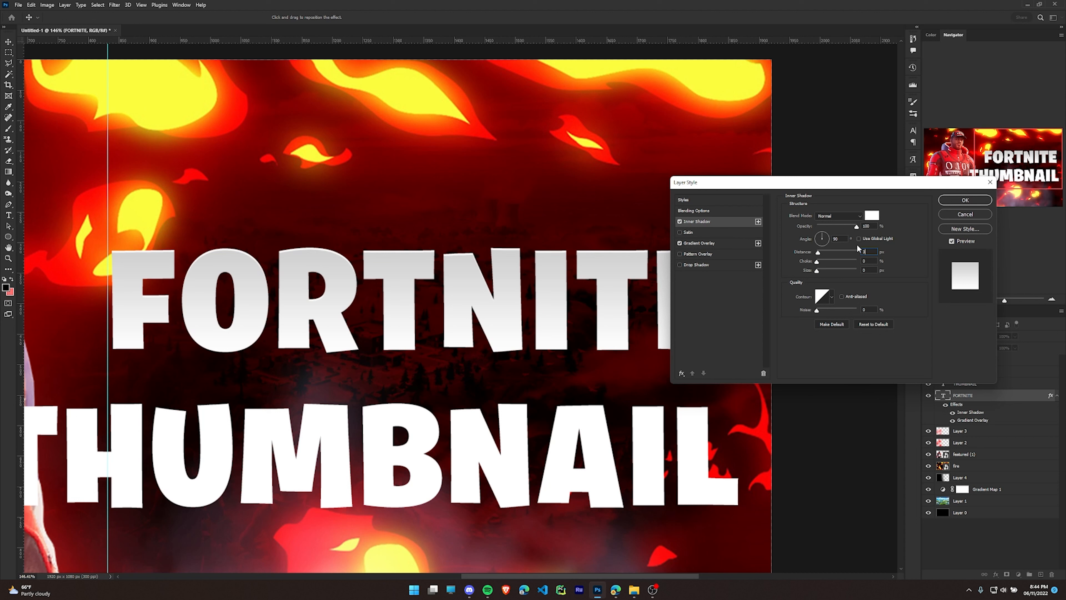
click(965, 200)
Add a Drop Shadow to the FORTNITE text layer and color it red ff0000
scroll(431, 229, down, 2)
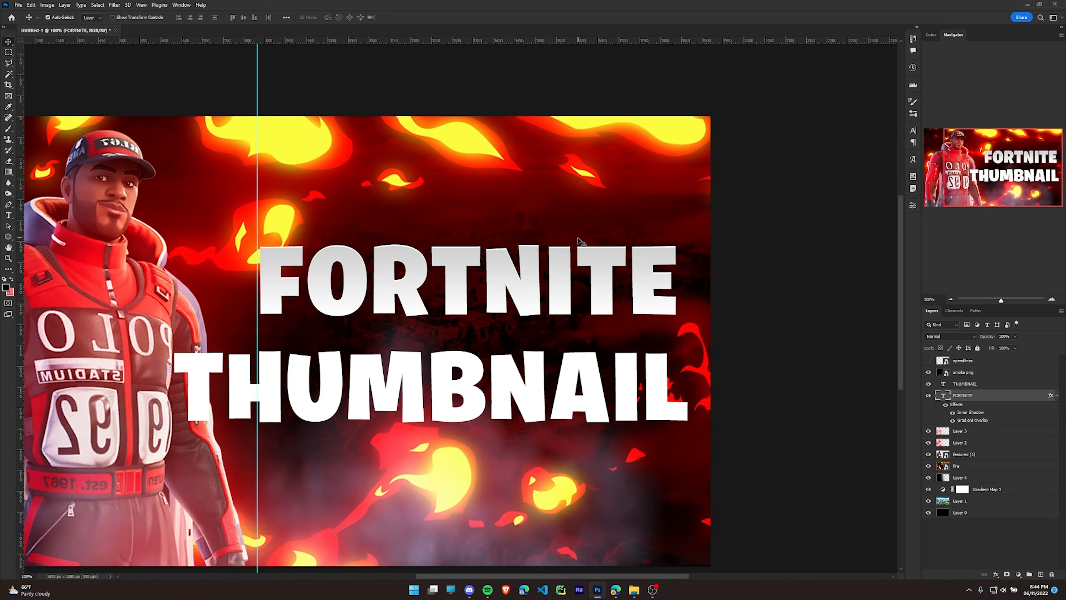
scroll(431, 229, up, 1)
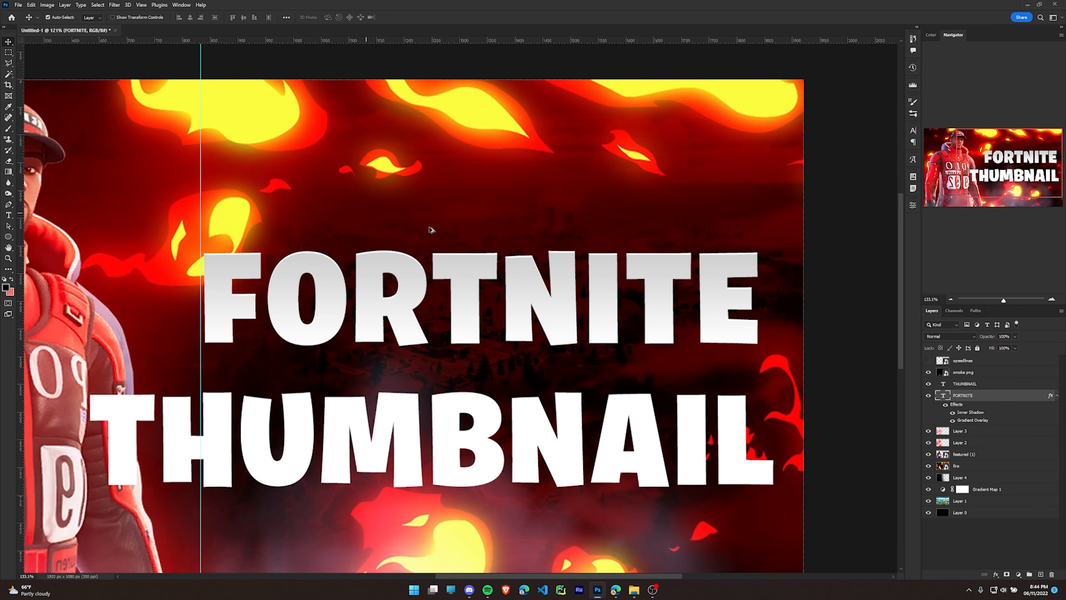
double_click(1006, 398)
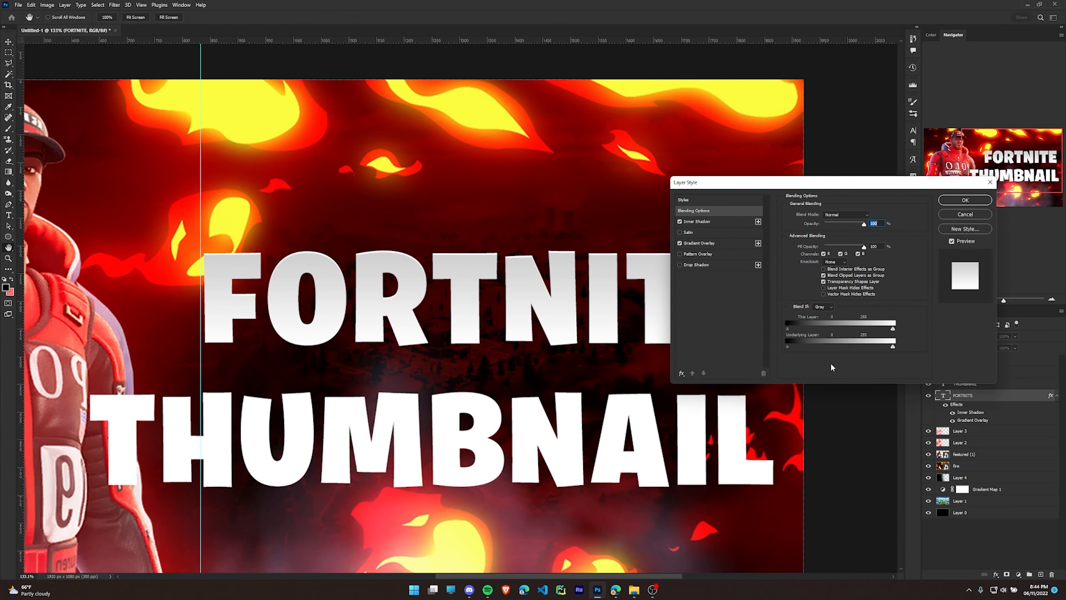
click(680, 265)
click(727, 264)
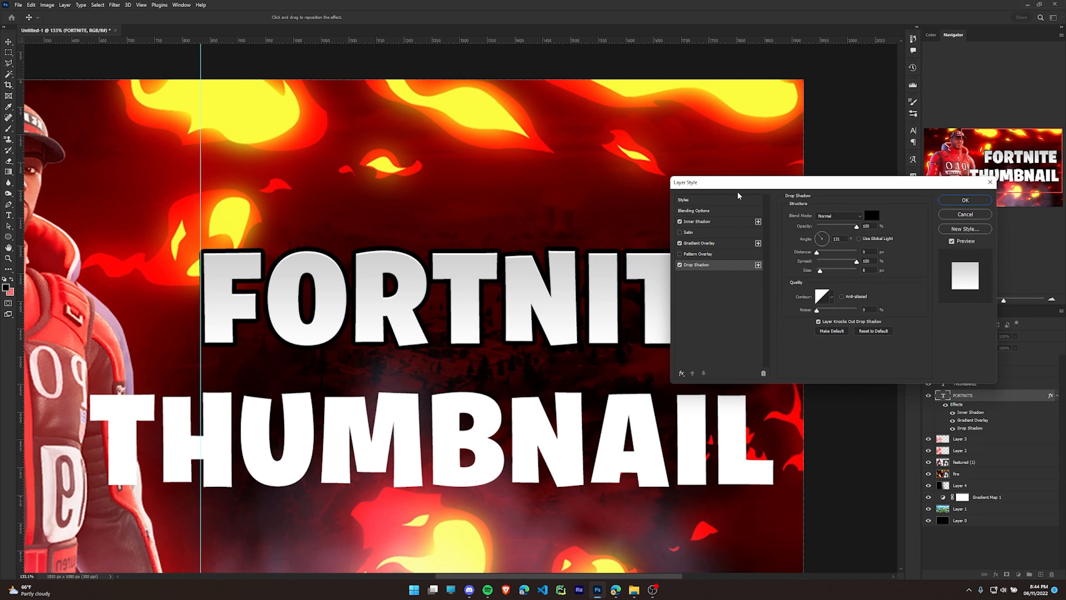
drag(738, 193, 721, 82)
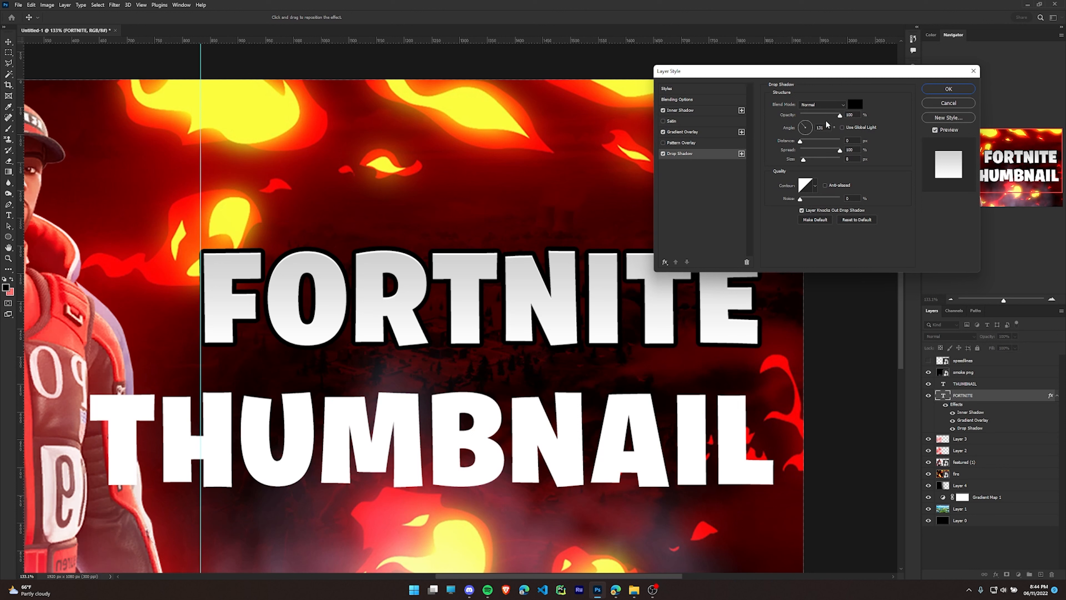
drag(827, 152, 881, 139)
click(856, 106)
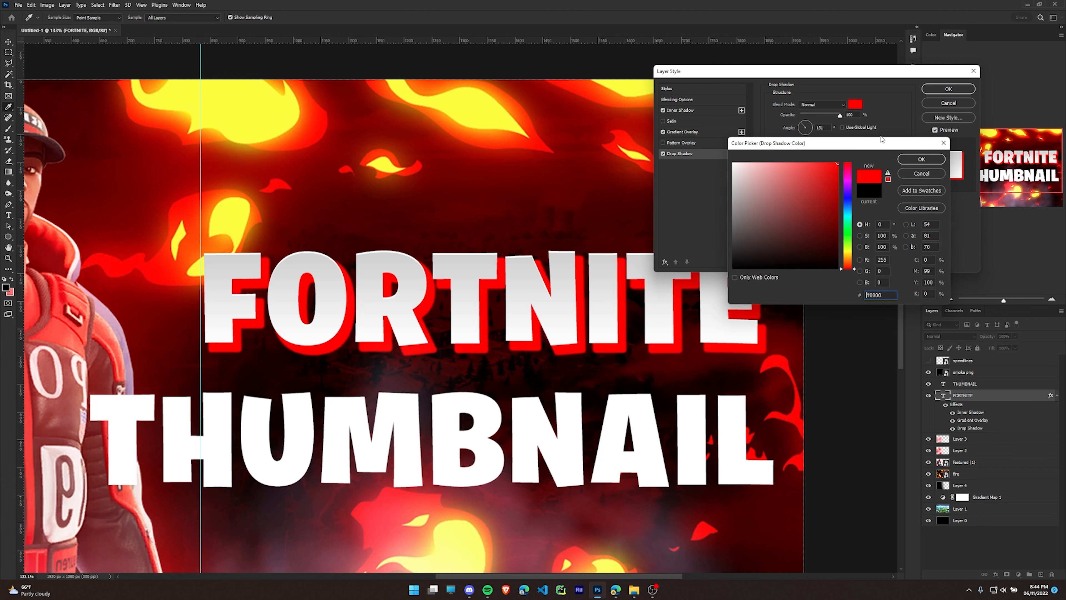
click(918, 160)
Set the drop shadow to a 90° angle, 0 px distance and 100% spread, with its size forming a thin red outline
drag(808, 142, 799, 153)
mouse_move(803, 160)
mouse_down()
mouse_move(815, 166)
mouse_move(787, 158)
mouse_move(807, 151)
mouse_up()
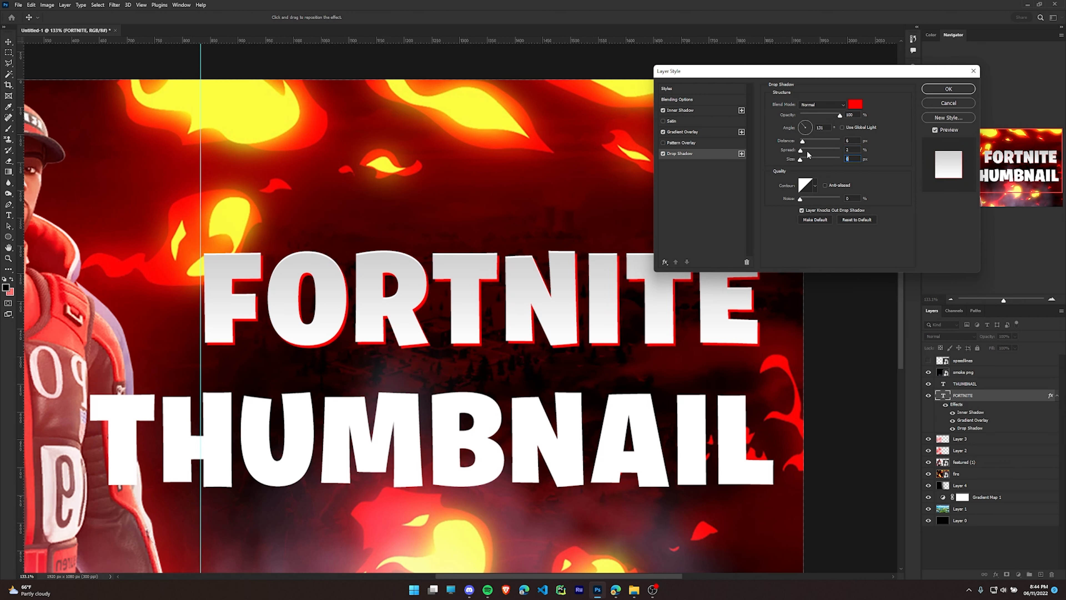
click(836, 154)
text(0)
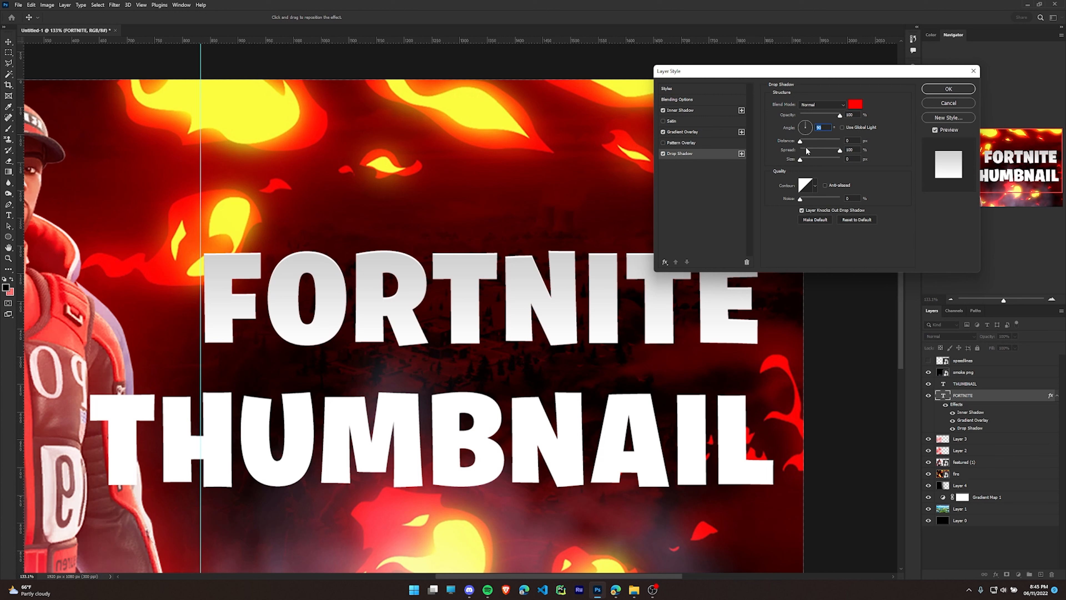
drag(800, 159, 803, 159)
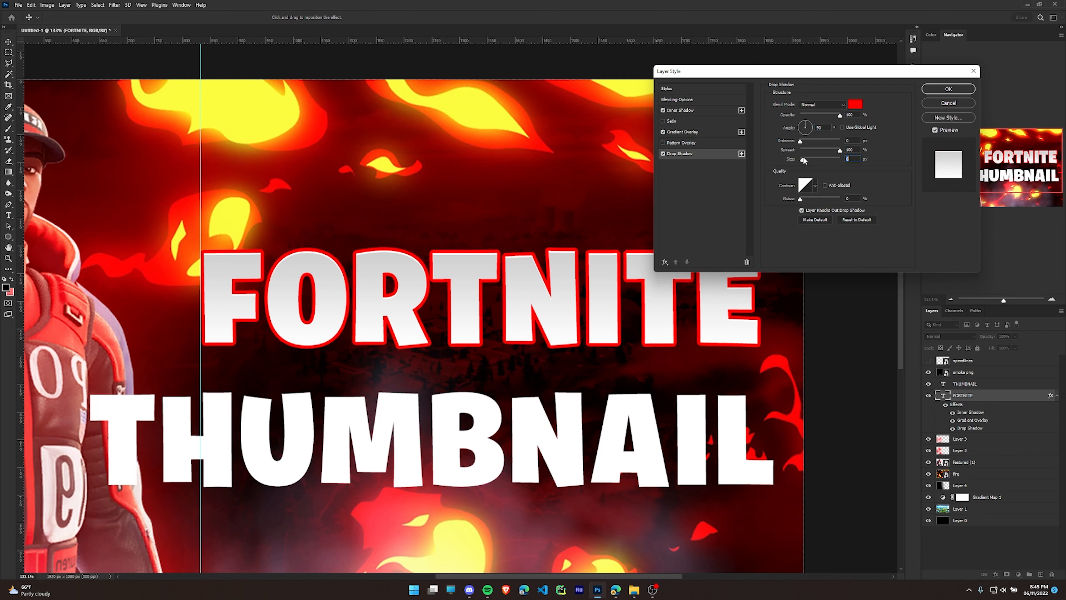
Apply the finished layer effects to the FORTNITE text and review the title against the whole composition
click(947, 89)
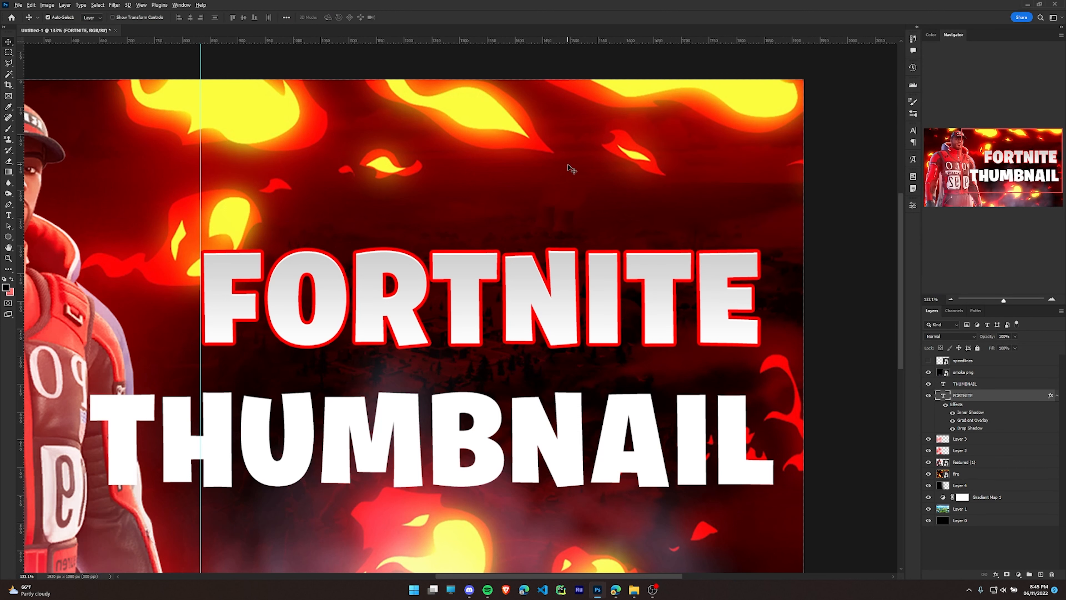
scroll(571, 172, down, 3)
scroll(483, 184, up, 2)
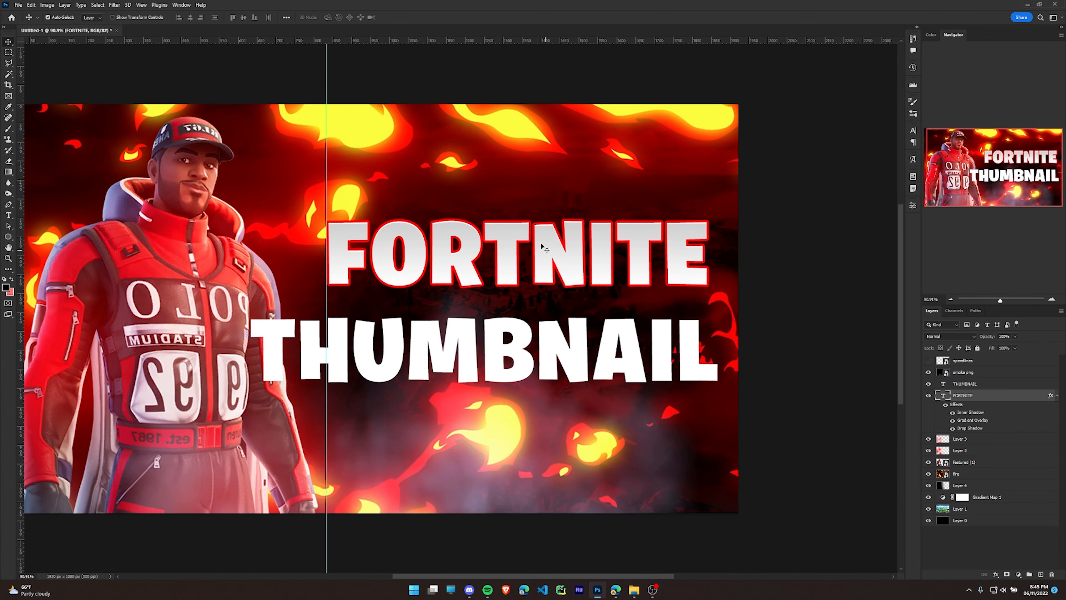
scroll(541, 248, up, 1)
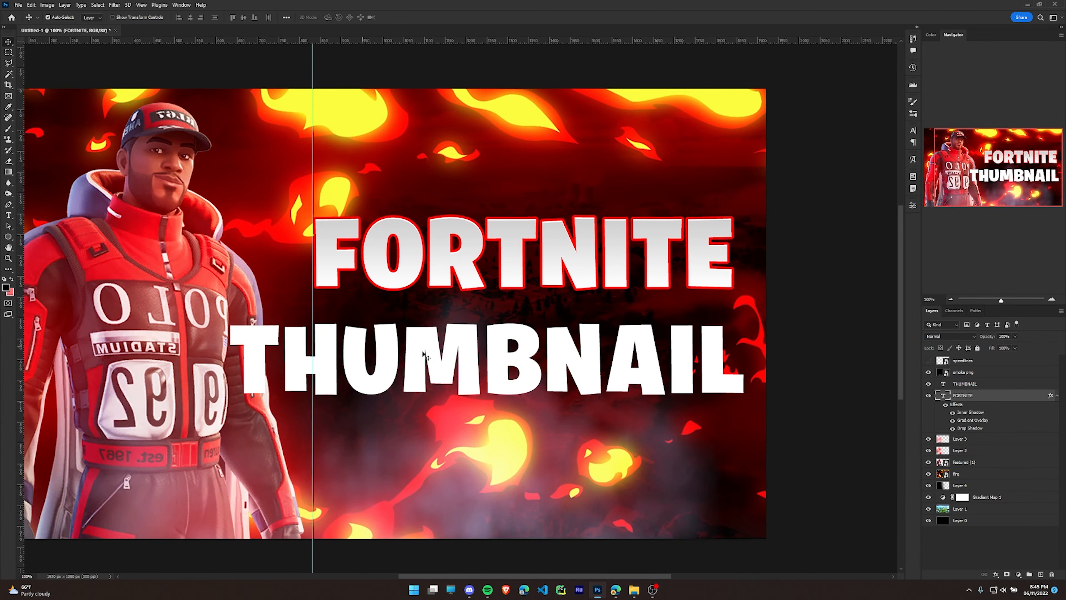
Copy the layer style from the FORTNITE text layer and paste it onto the THUMBNAIL text layer
right_click(997, 395)
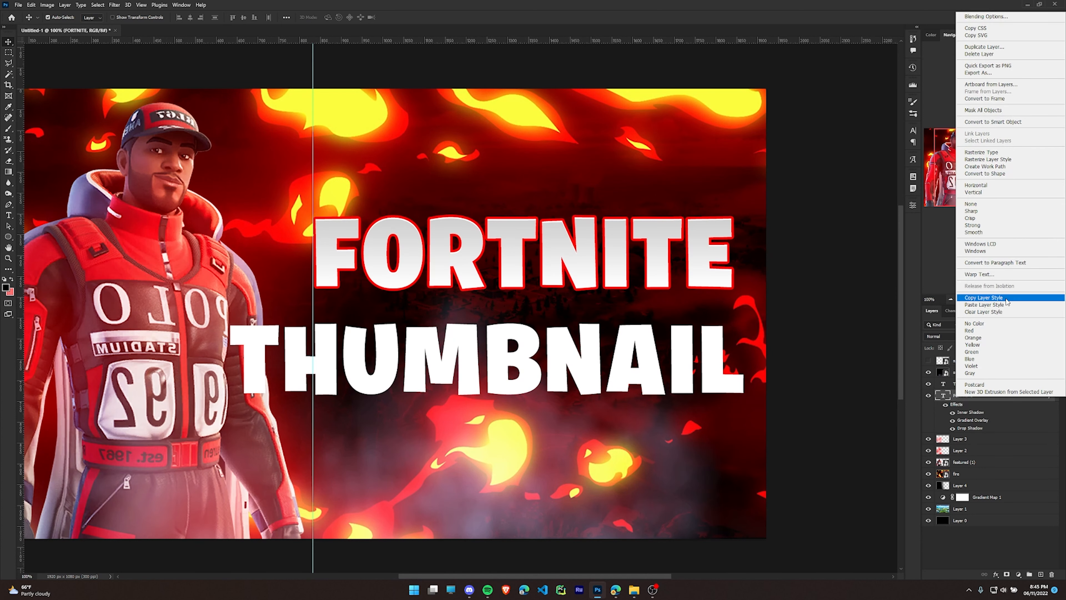
click(982, 298)
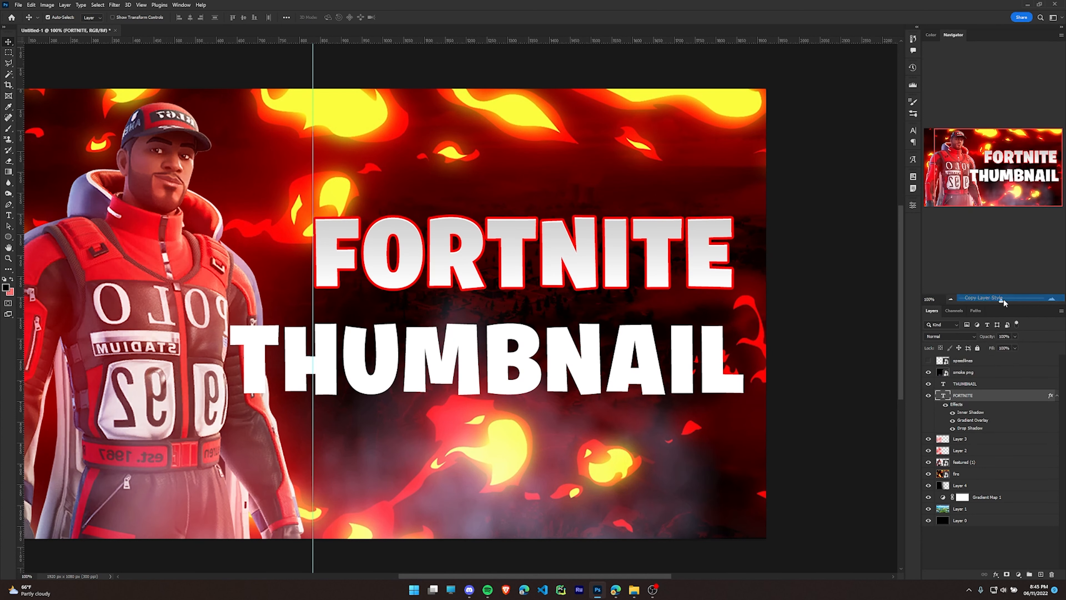
click(996, 384)
right_click(995, 384)
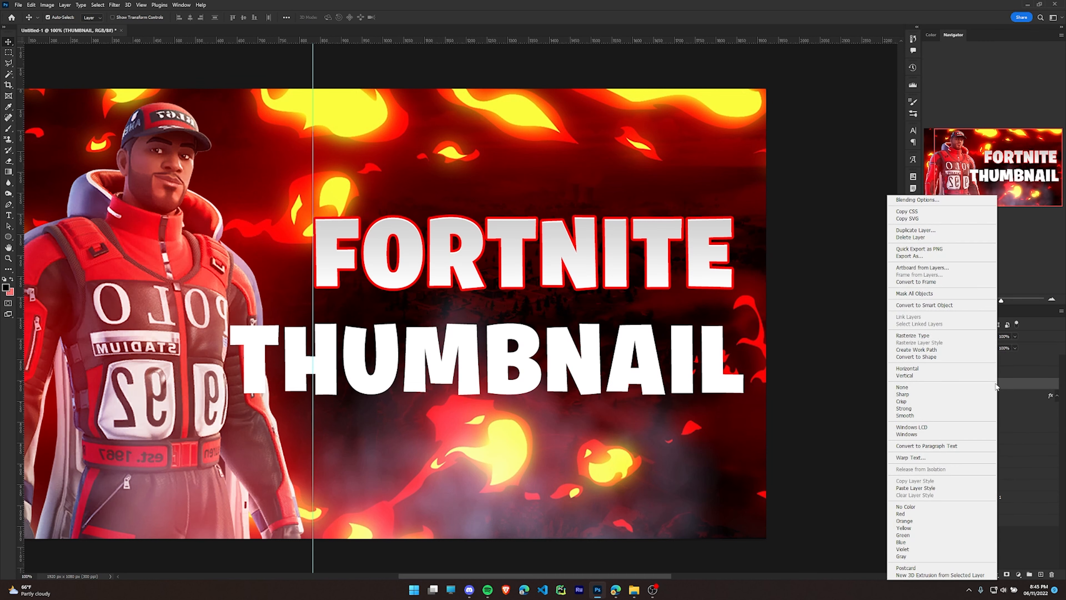
click(932, 487)
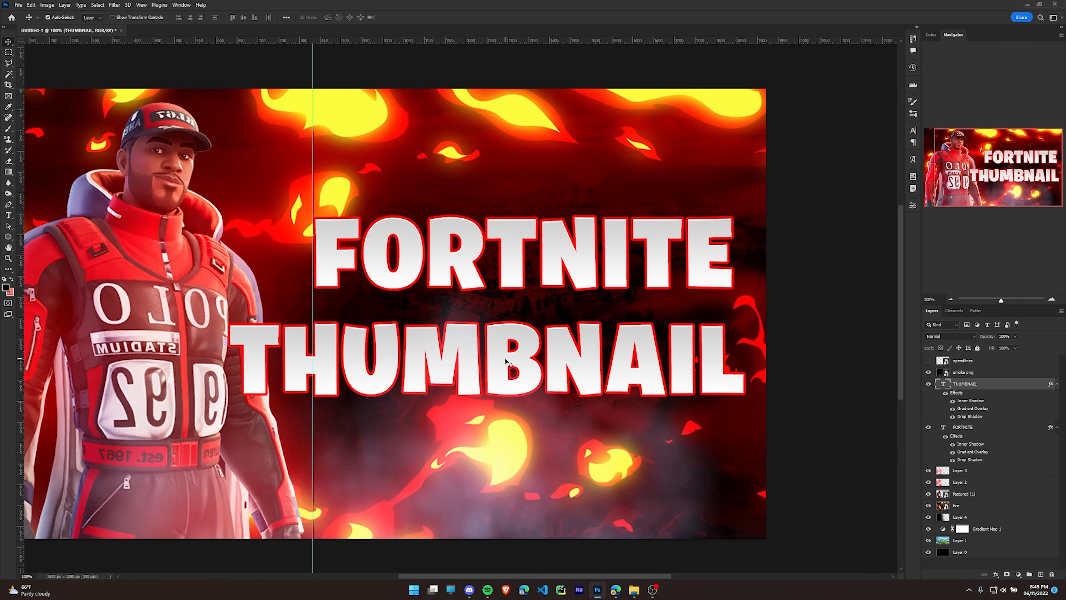
Lock the smoke png and fire layers against accidental moves, undoing the unintended shift of the fire layer
alt+scroll(504, 357, down, 4)
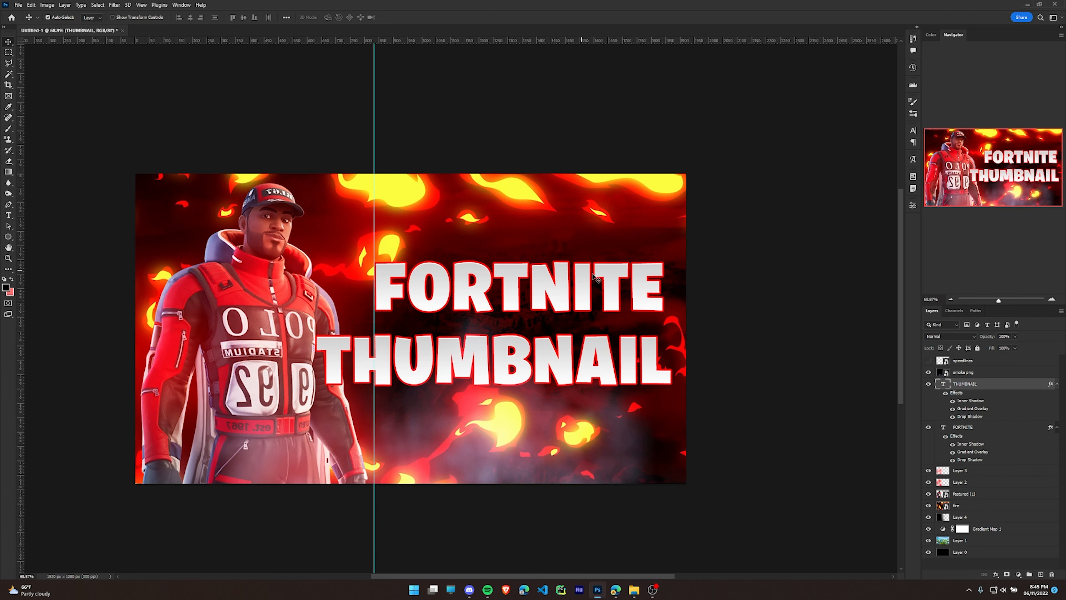
alt+scroll(549, 279, up, 1)
drag(502, 274, 519, 181)
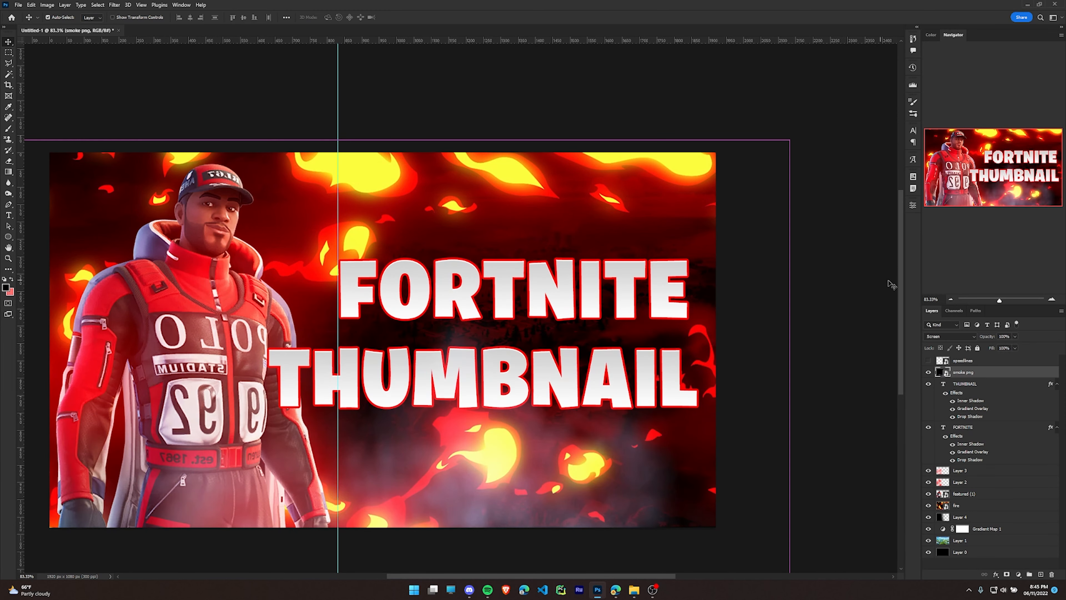
click(977, 348)
drag(506, 464, 570, 411)
key(ctrl+z)
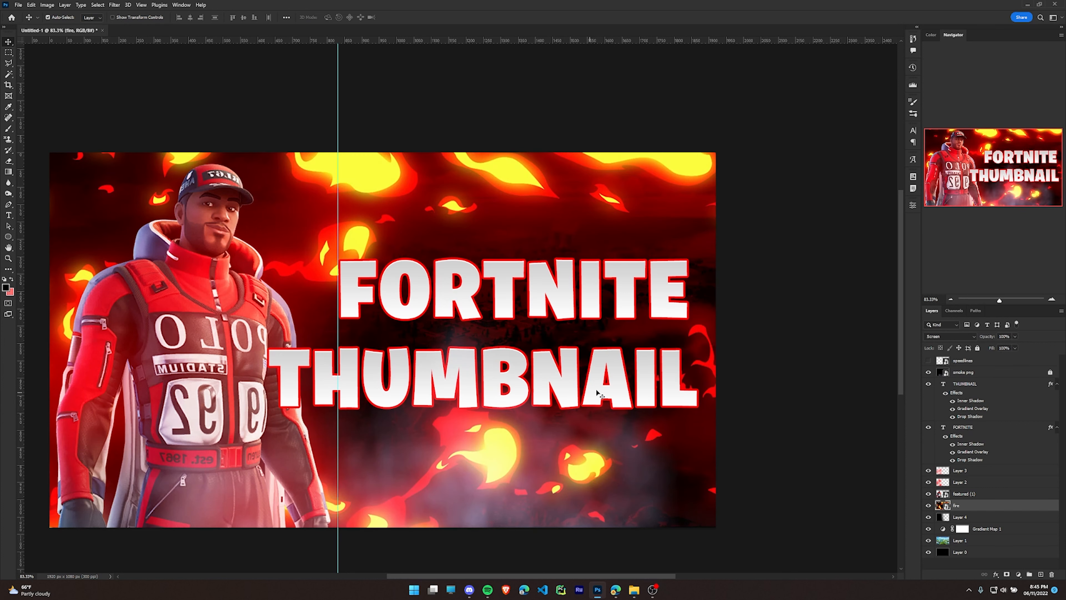
click(977, 347)
Enlarge the FORTNITE text slightly with Free Transform and shift it left and down, closer to the THUMBNAIL line
click(990, 433)
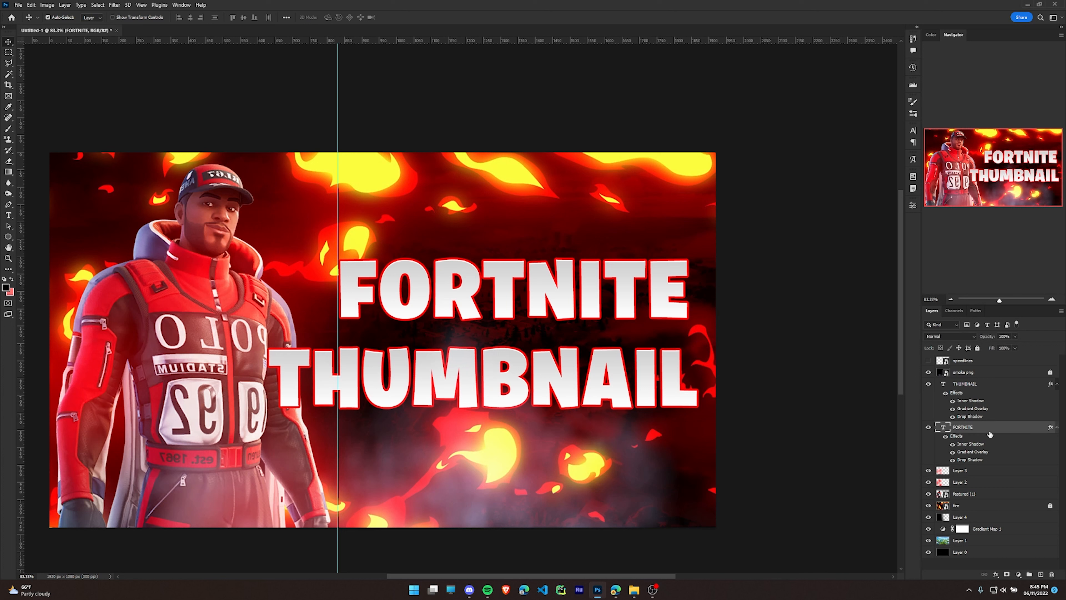
key(ctrl+t)
drag(520, 282, 504, 283)
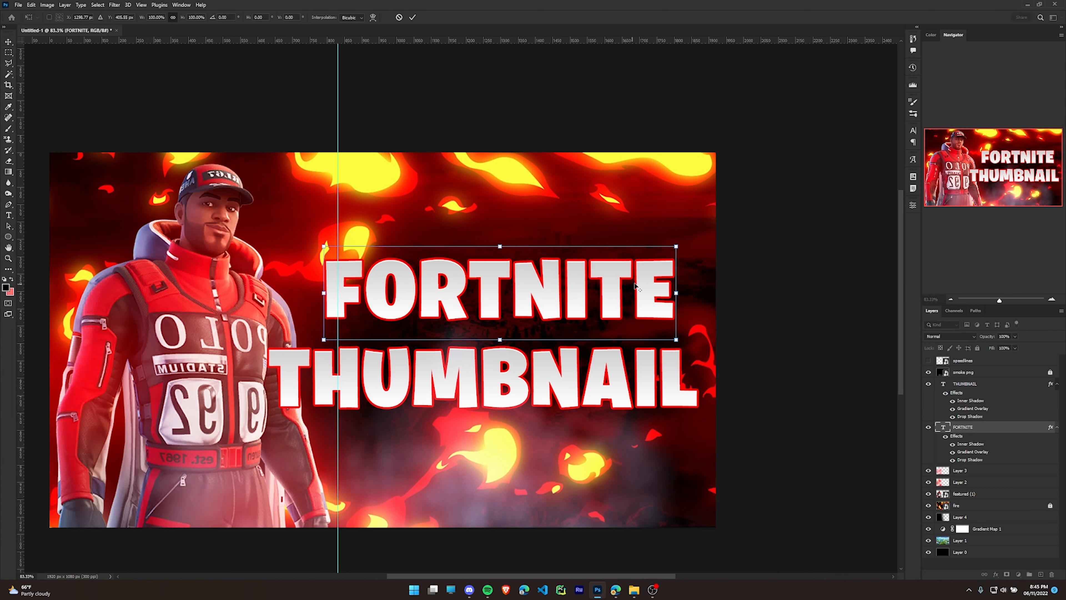
drag(677, 292, 689, 292)
drag(581, 278, 579, 285)
click(413, 17)
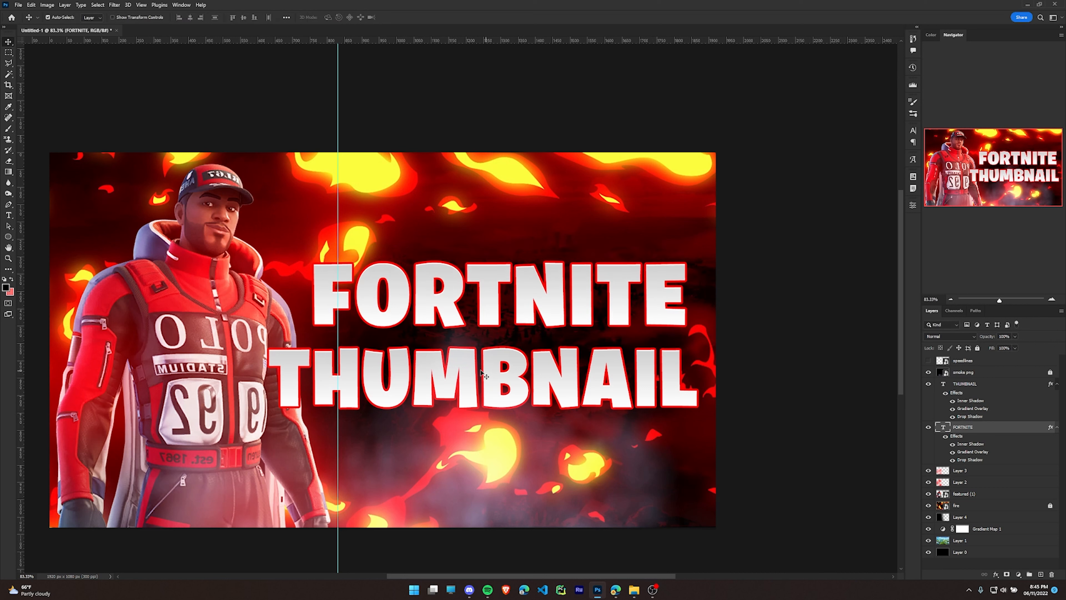
Scale the THUMBNAIL text down to about 92% and place it directly beneath FORTNITE, clear of the character's torso
click(469, 370)
mouse_move(469, 370)
mouse_down()
mouse_move(489, 368)
mouse_move(481, 374)
mouse_up()
key(ctrl+t)
drag(499, 431, 504, 382)
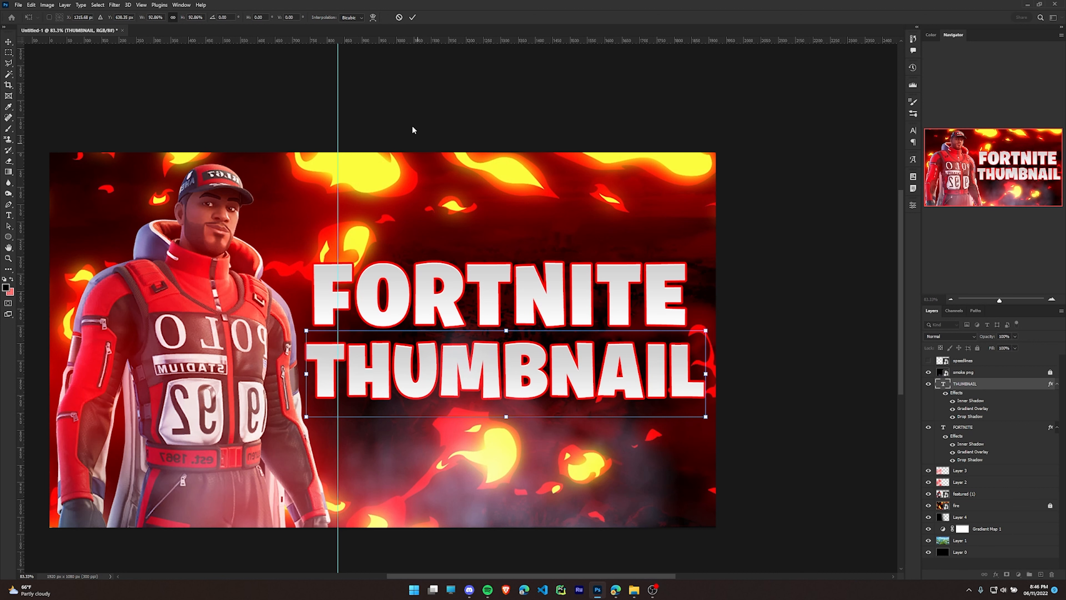
click(412, 17)
Group the THUMBNAIL and FORTNITE text layers together
scroll(460, 134, down, 2)
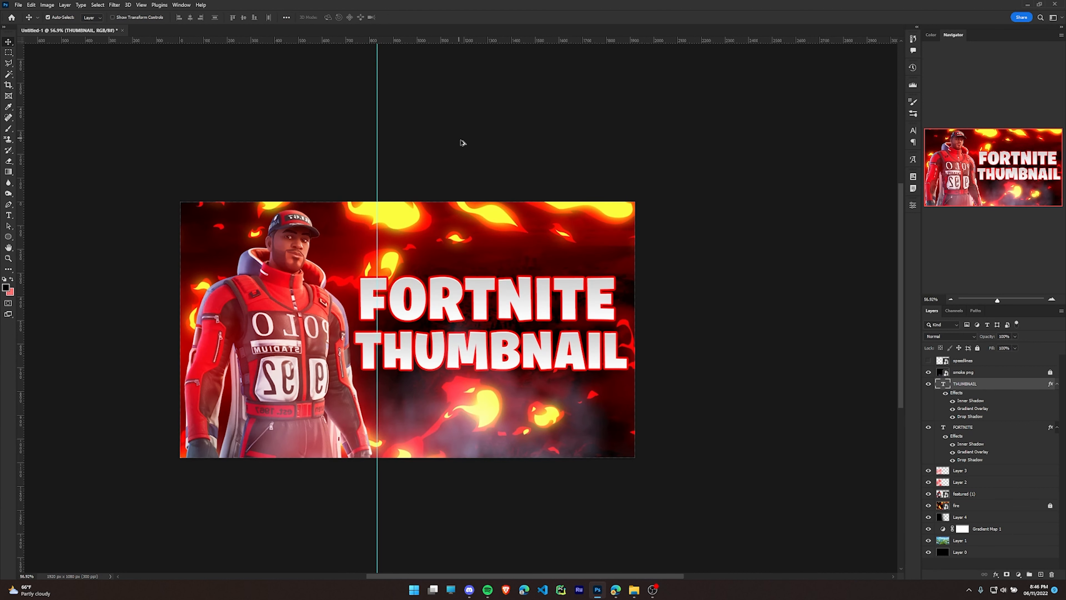
shift+click(986, 426)
key(ctrl+g)
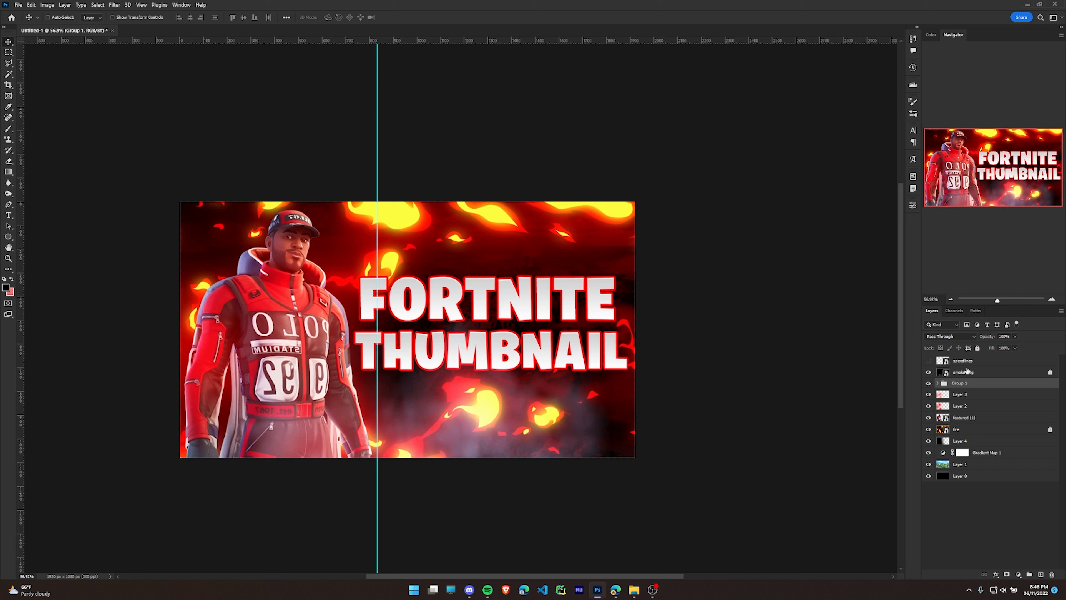
key(ctrl+z)
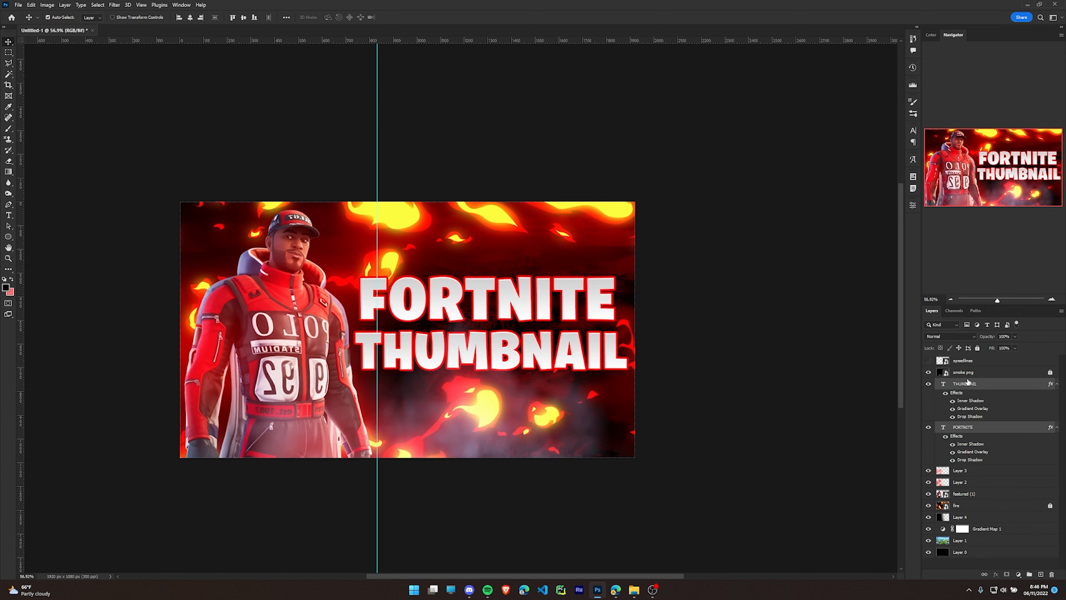
click(994, 384)
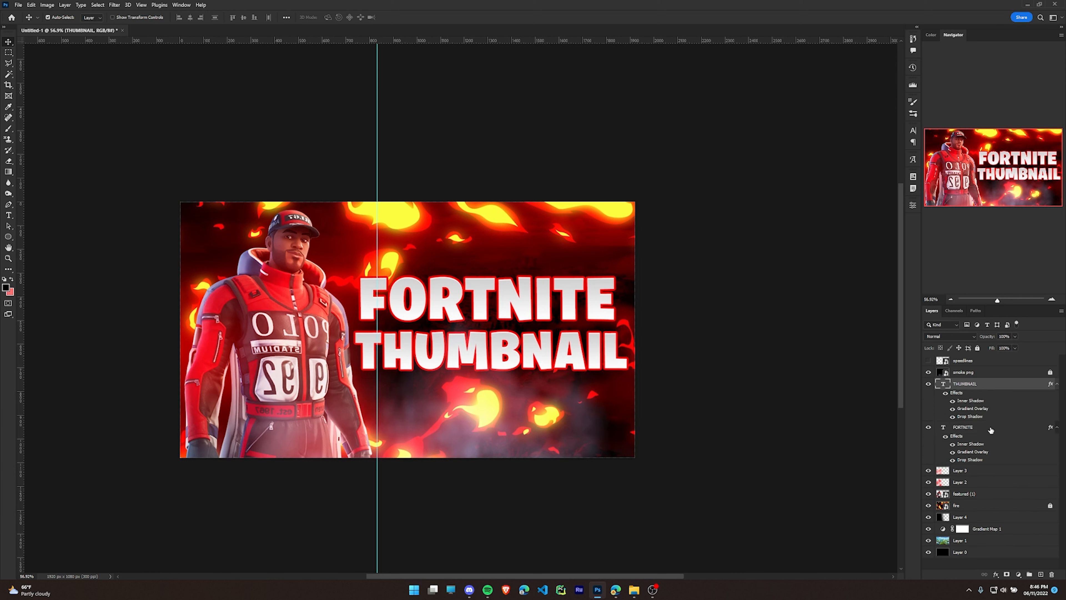
shift+click(990, 430)
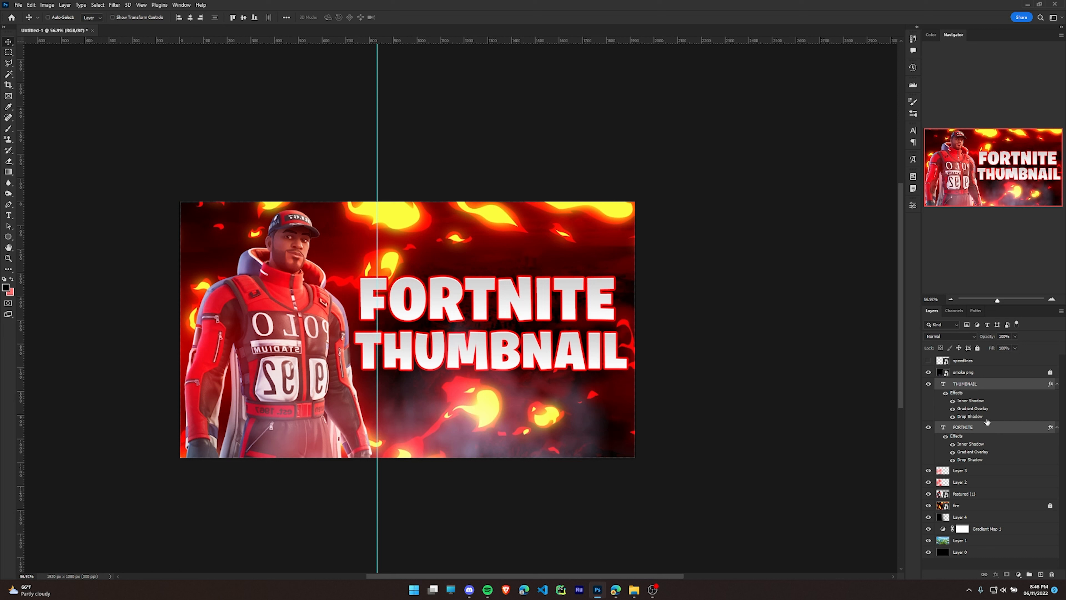
key(ctrl+g)
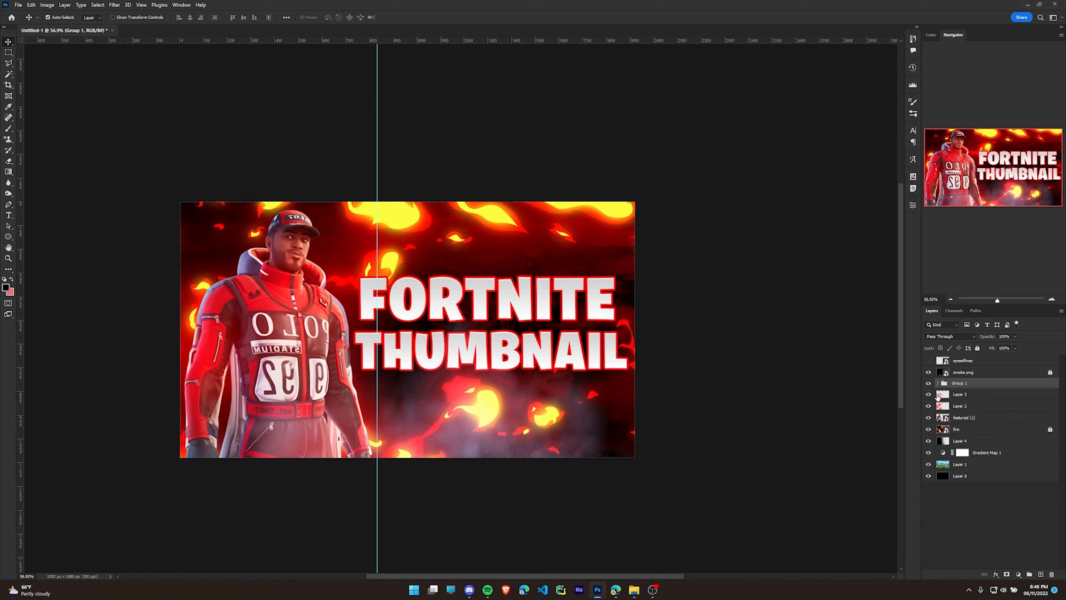
key(ctrl)
key(ctrl+t)
mouse_move(471, 276)
mouse_down()
mouse_move(532, 209)
mouse_move(455, 262)
mouse_up()
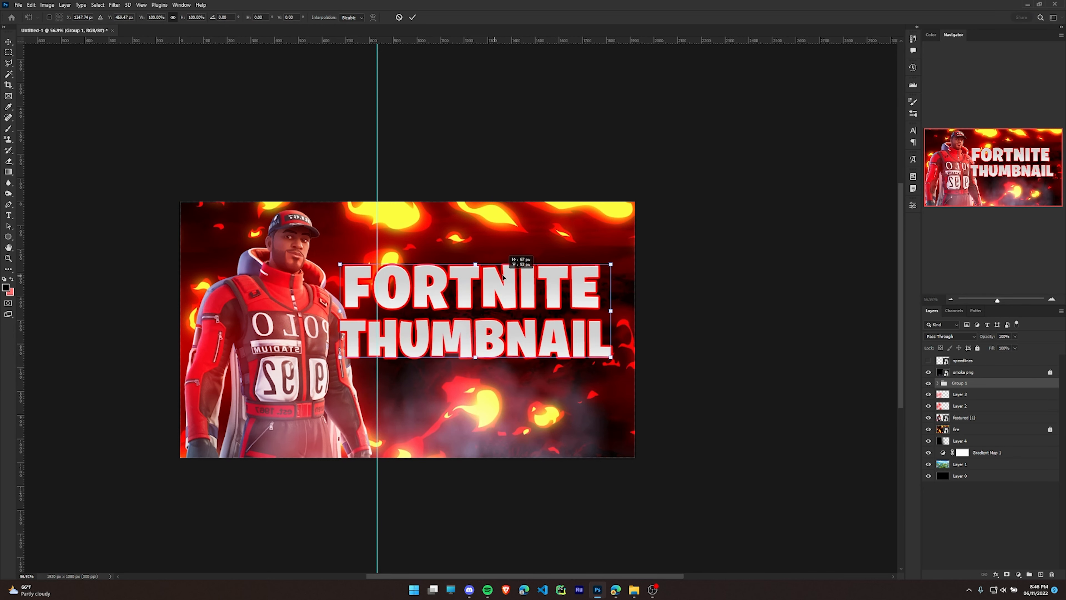
click(400, 18)
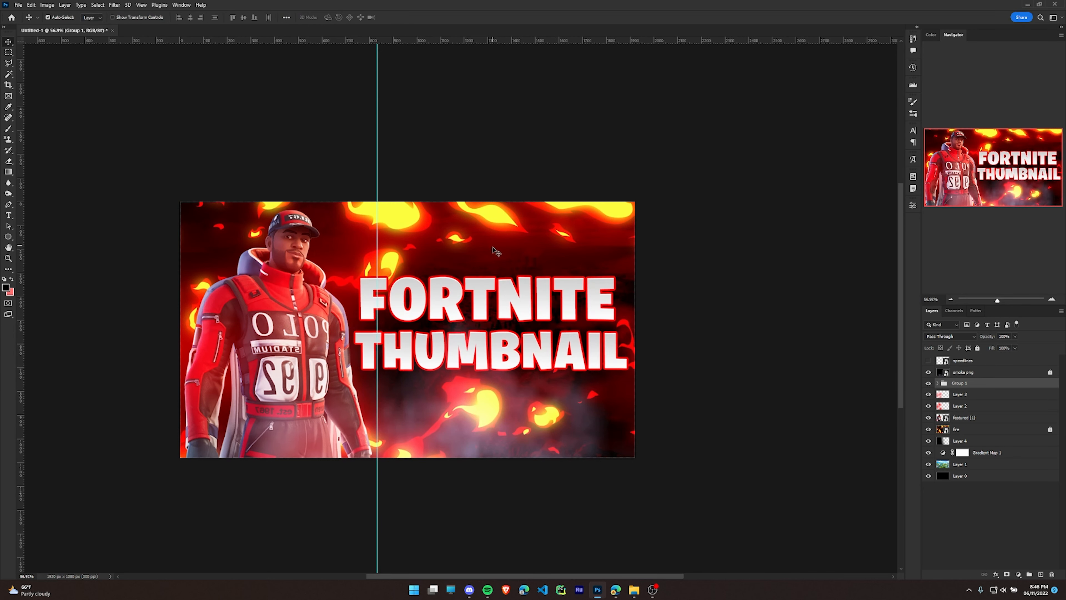
Select the whole canvas, align the title group to its horizontal and vertical centers, and clear the selection
key(ctrl)
key(ctrl+a)
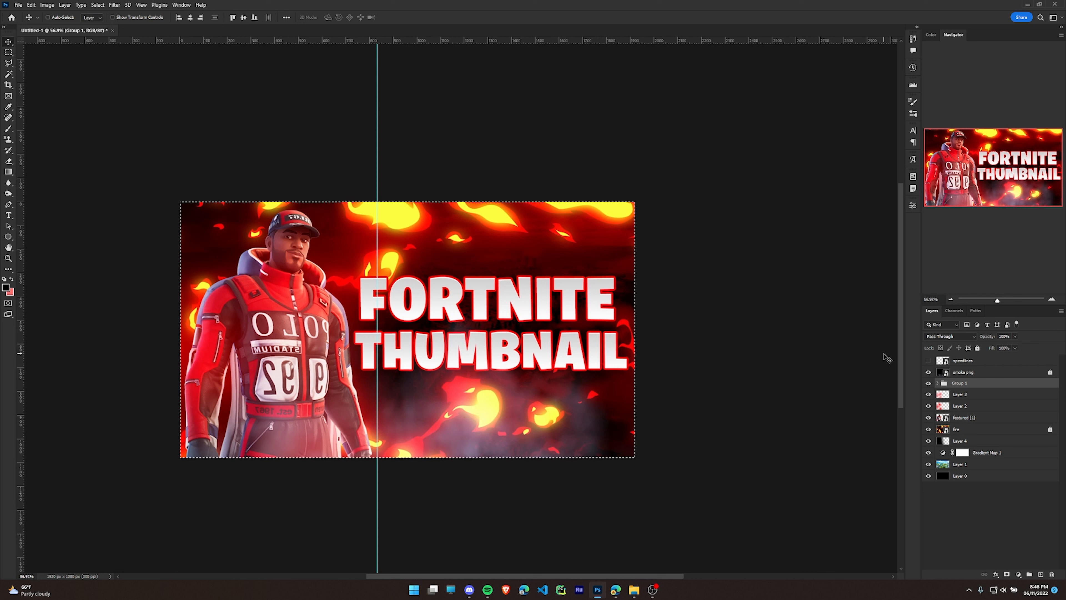
click(190, 17)
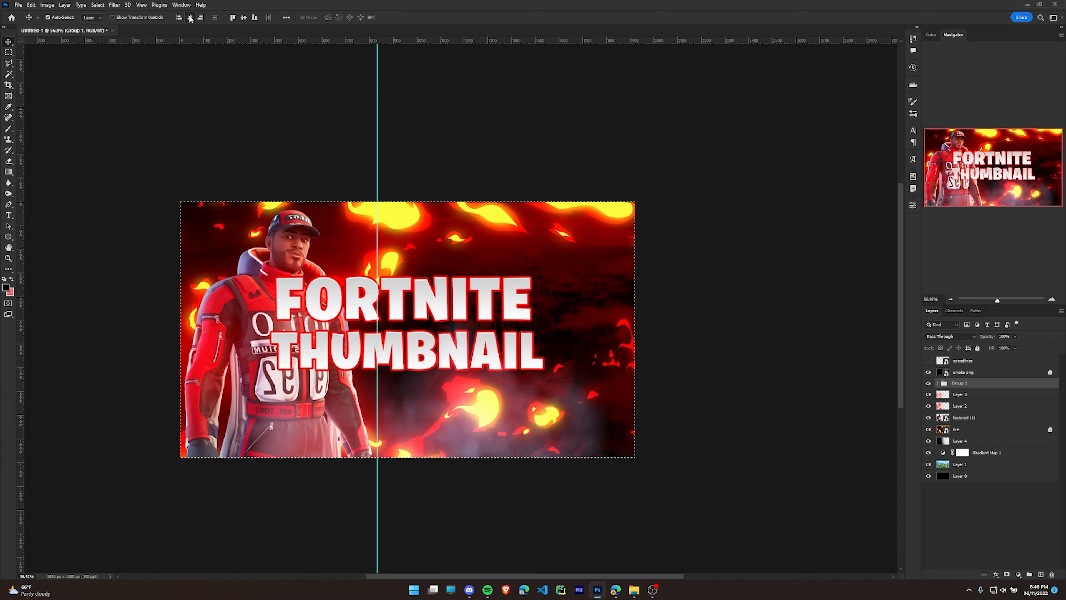
click(244, 18)
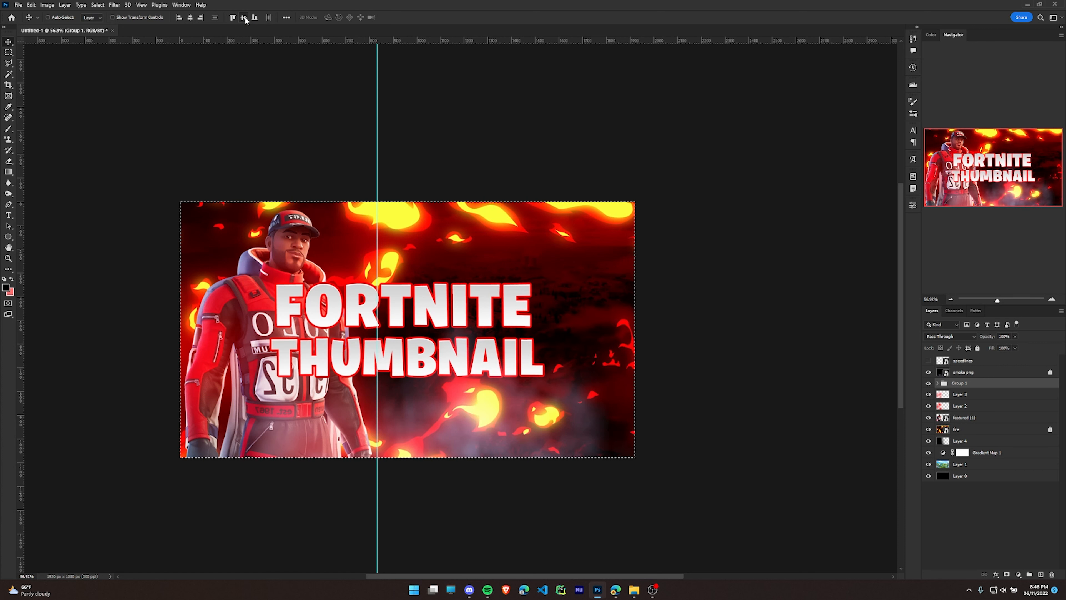
key(ctrl+d)
Move the title group horizontally to the right of the character, keeping it vertically centered on the canvas
key(ctrl+t)
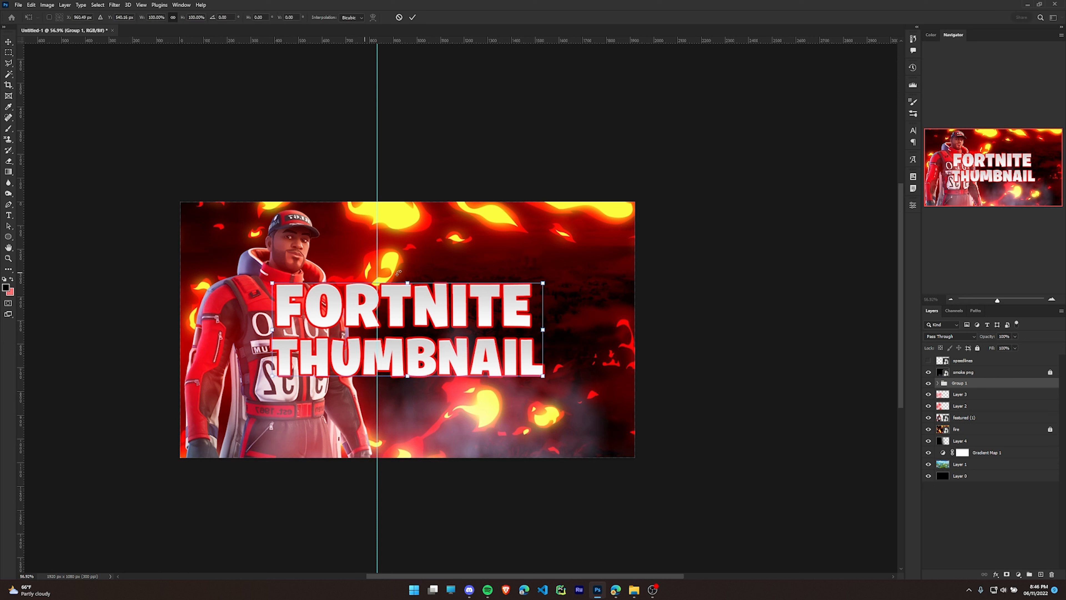
drag(362, 307, 437, 306)
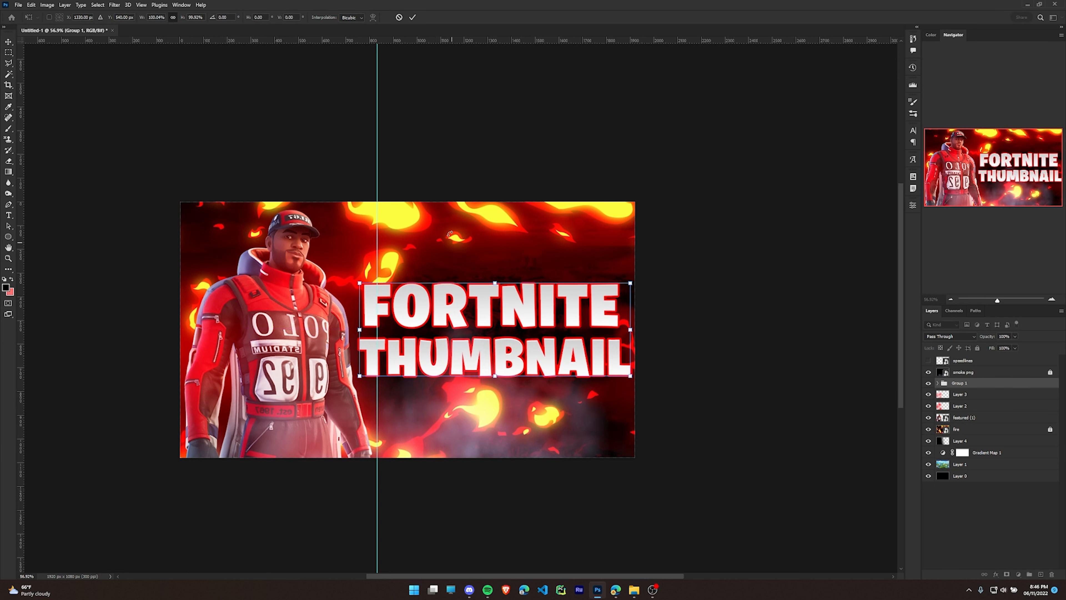
click(413, 17)
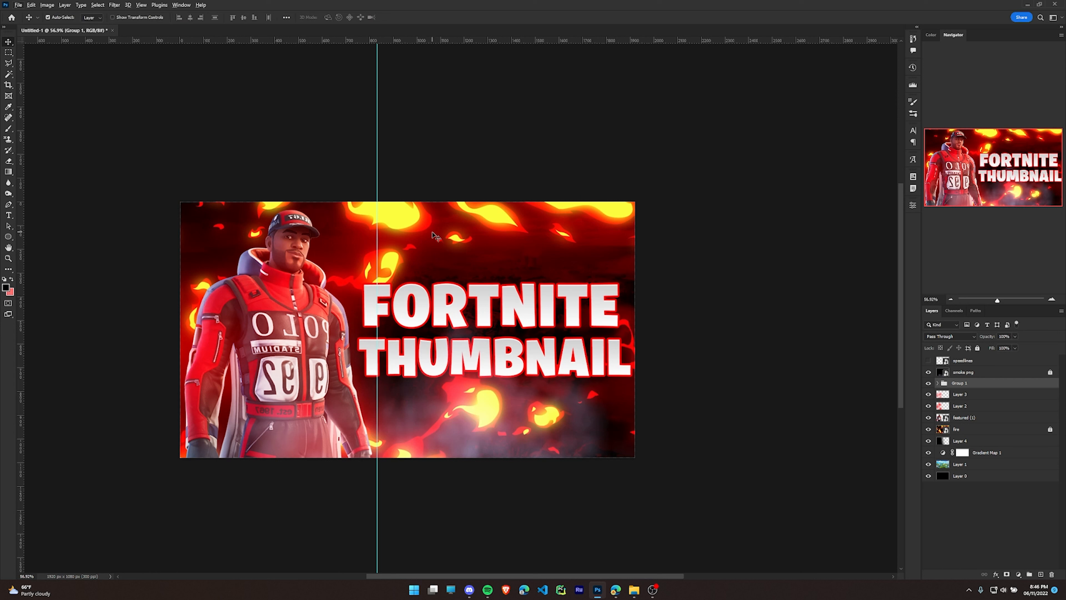
Show the speedlines layer and place it behind the character, between the featured (1) and fire layers
click(961, 362)
click(929, 361)
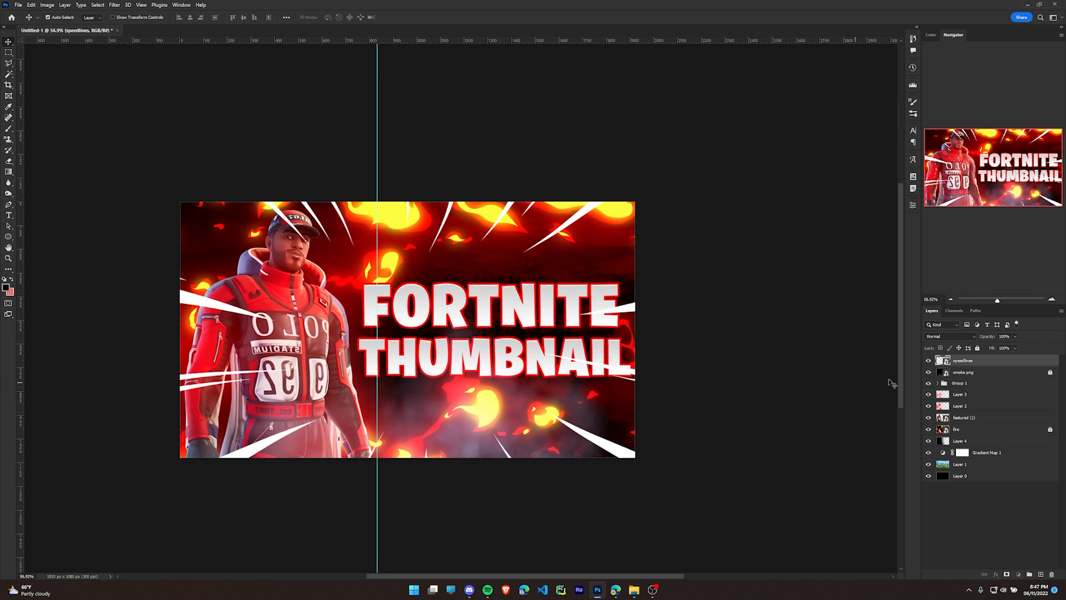
drag(991, 361, 993, 424)
key(ctrl+t)
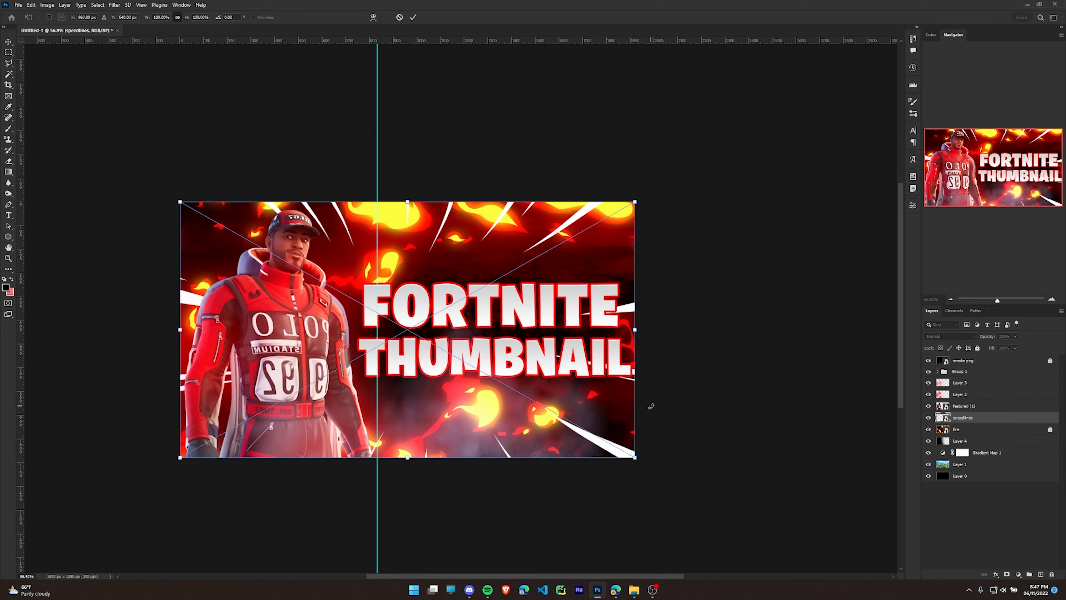
click(414, 19)
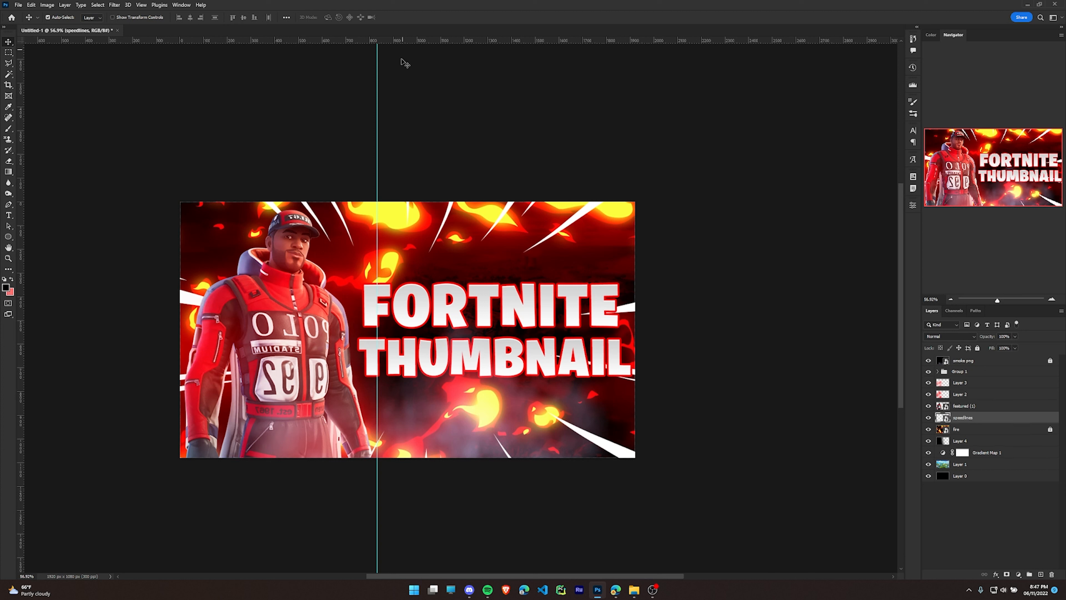
Hide the vertical guide and review the whole thumbnail
scroll(273, 252, up, 5)
scroll(483, 245, down, 5)
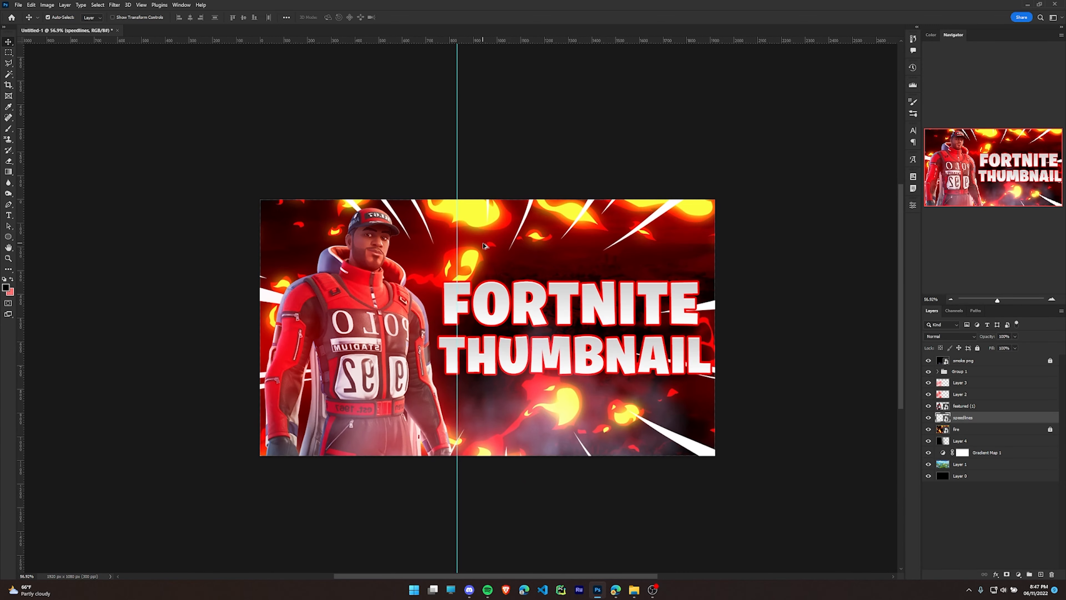
scroll(482, 244, down, 1)
scroll(522, 248, up, 1)
key(ctrl+semicolon)
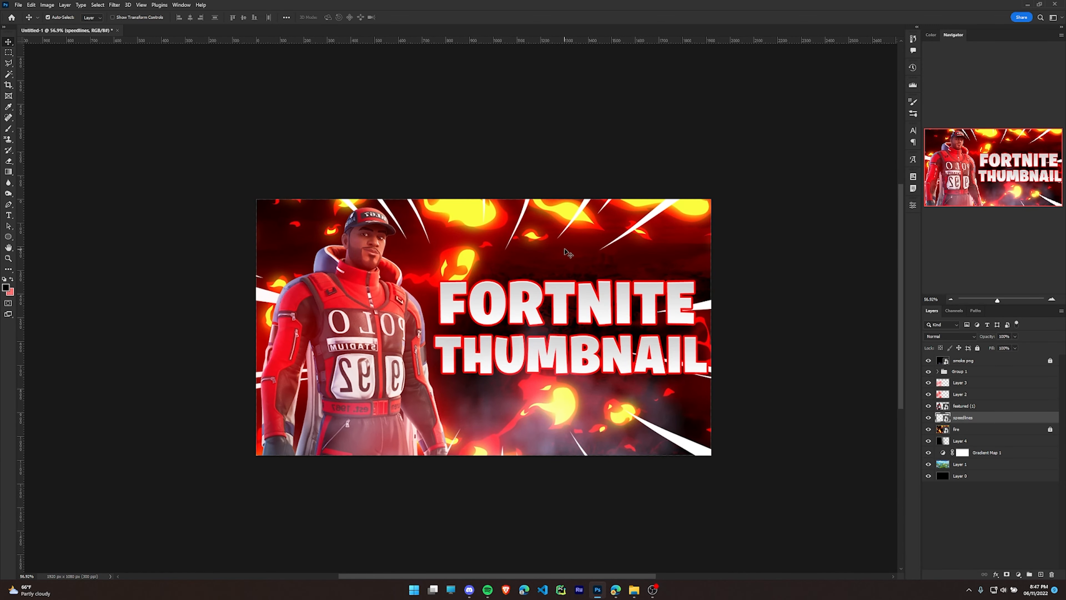
scroll(565, 252, down, 3)
scroll(506, 240, up, 3)
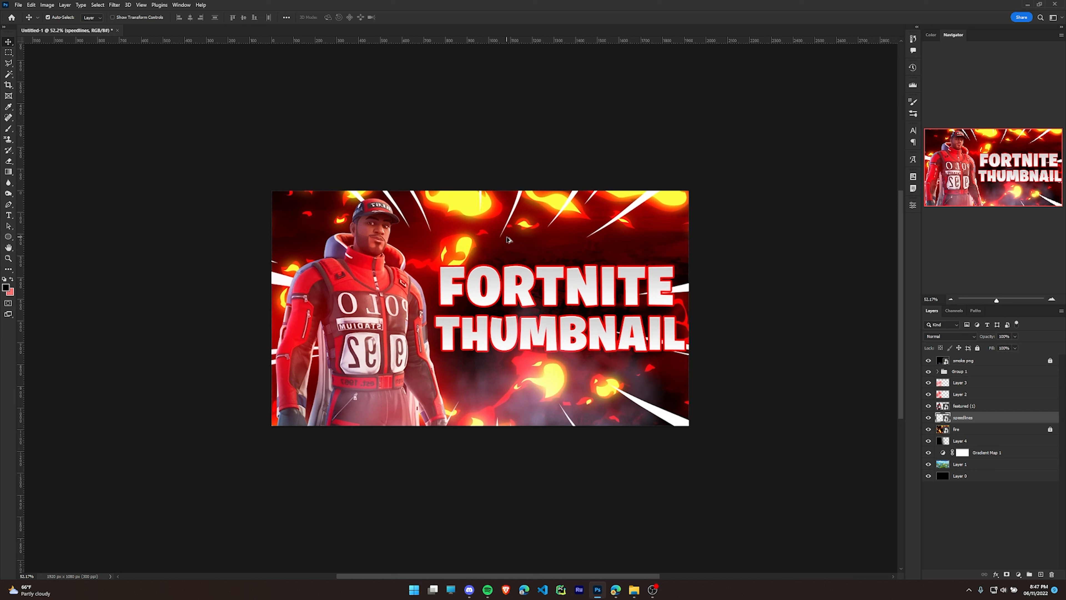